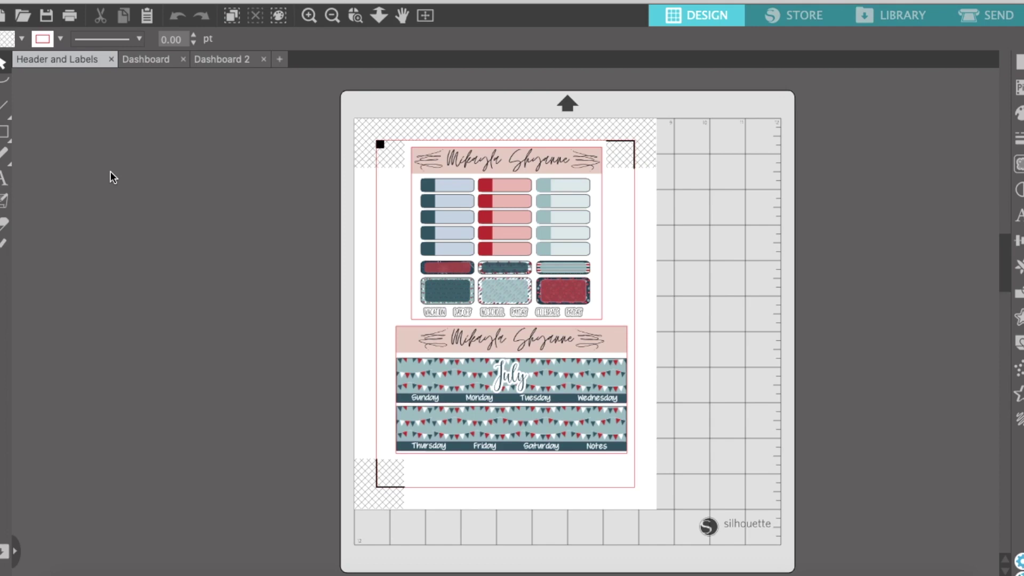
Review the sticker layouts in the Dashboard and Dashboard 2 documents.
left_click(147, 59)
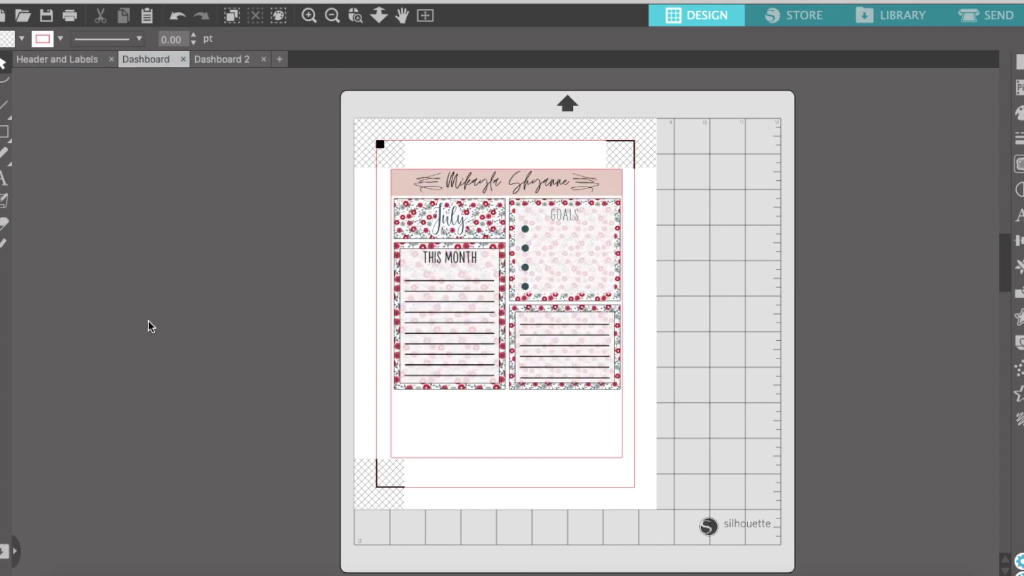
left_click(214, 60)
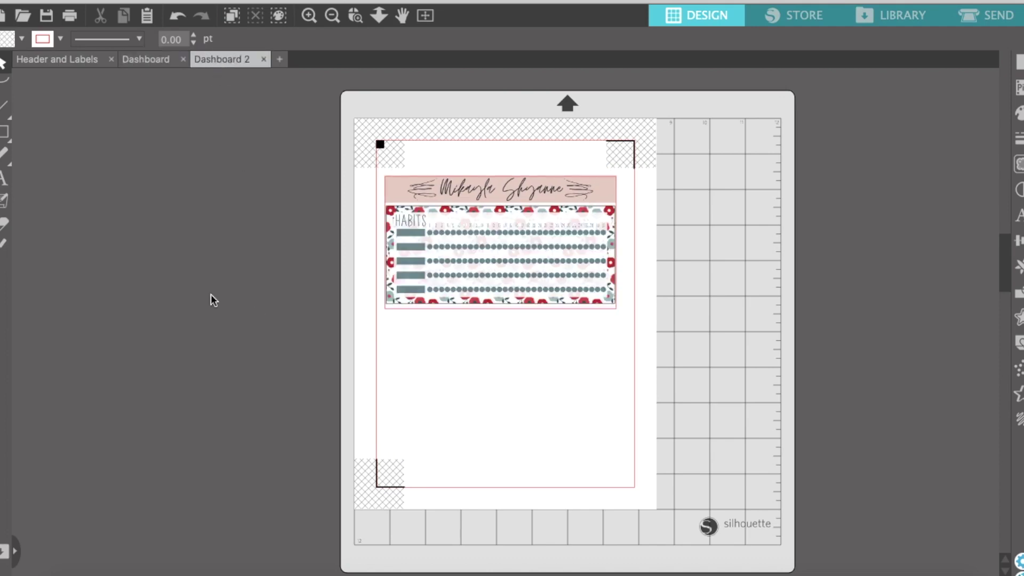
Return to the Header and Labels document and delete the July lettering from the weekday header.
left_click(83, 61)
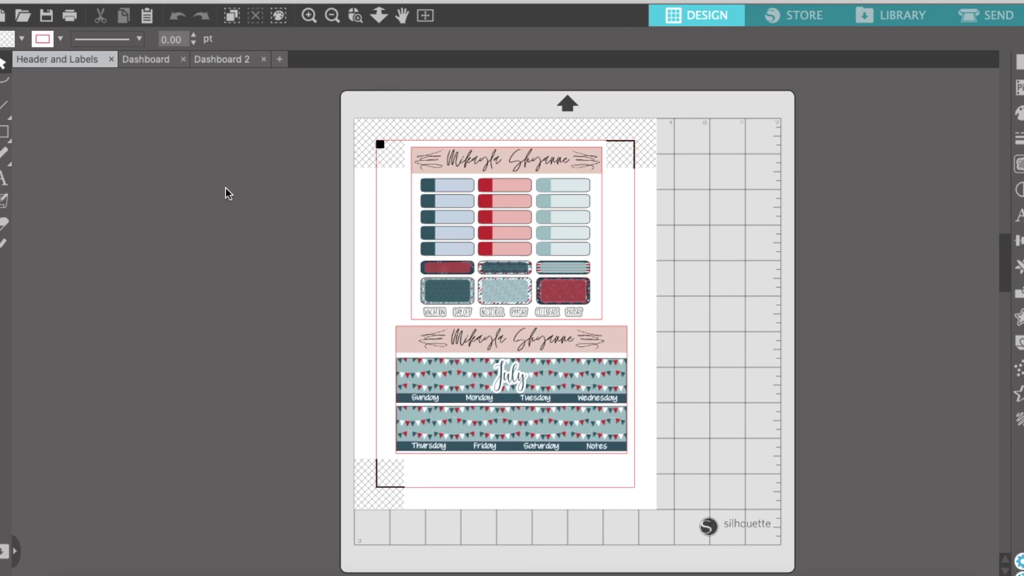
left_click(515, 374)
key("Delete")
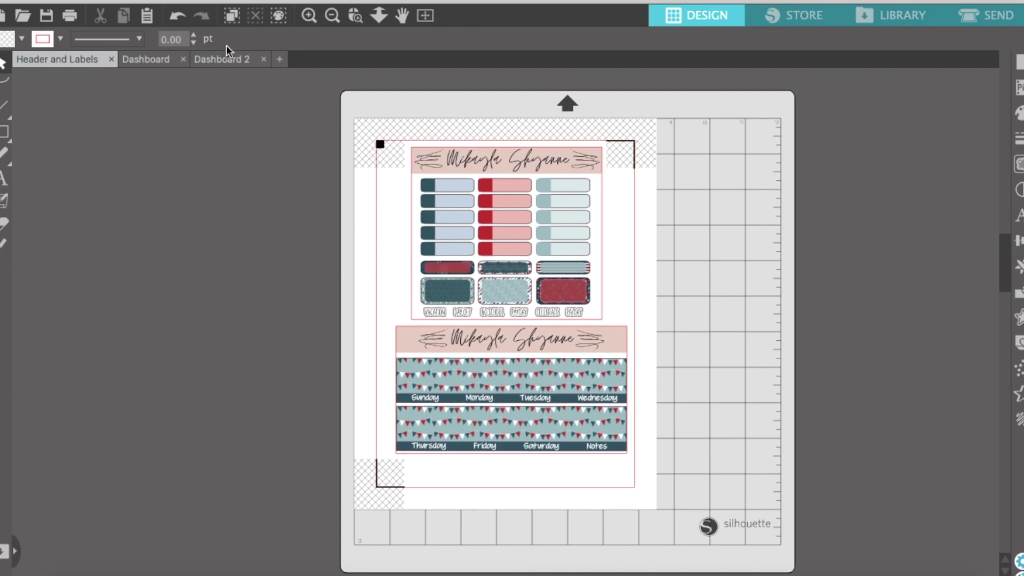
Select the Sunday–Wednesday header strip and browse the available pattern fills for it.
left_click(309, 16)
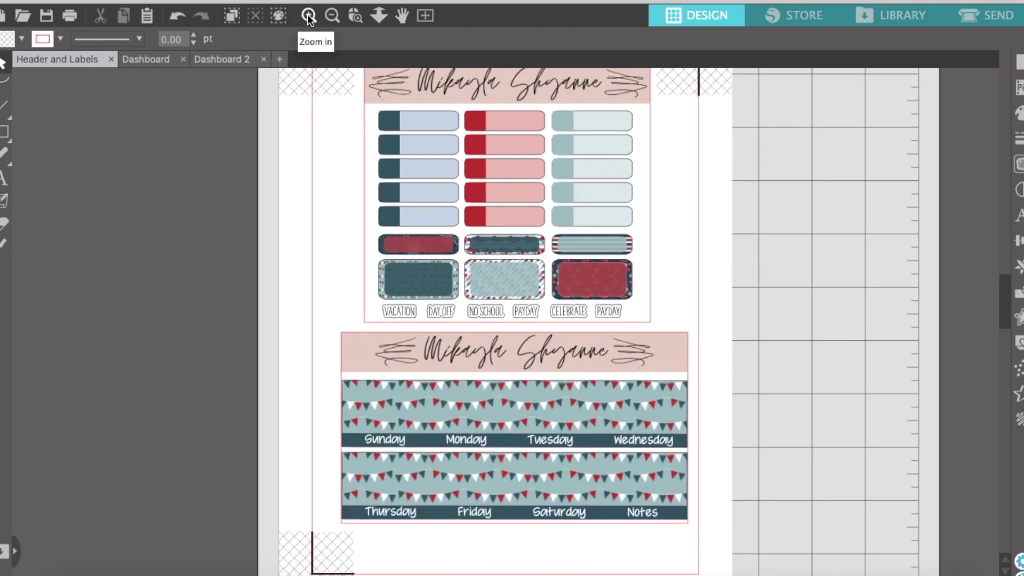
scroll(231, 440, "down", 1)
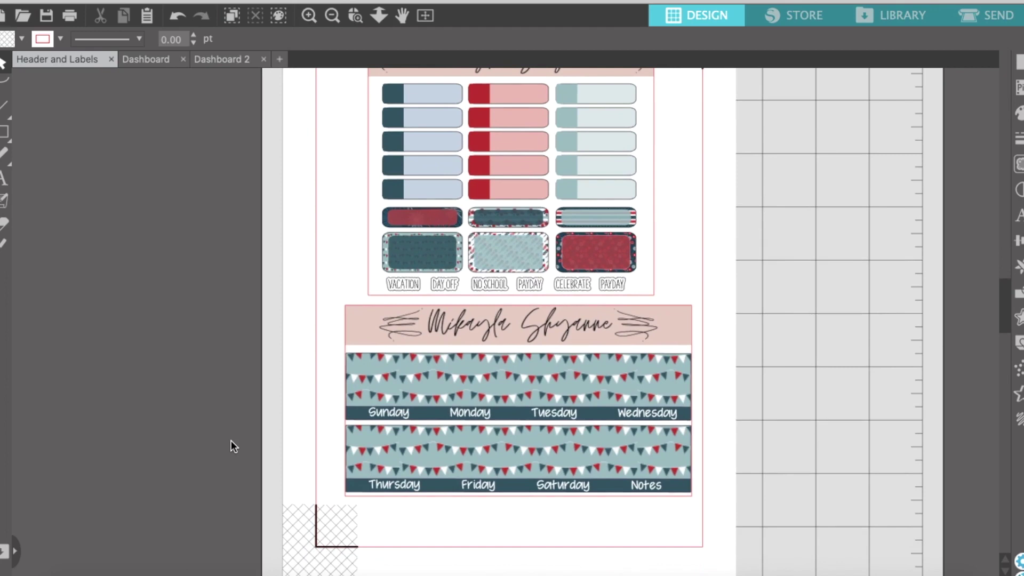
left_click(456, 383)
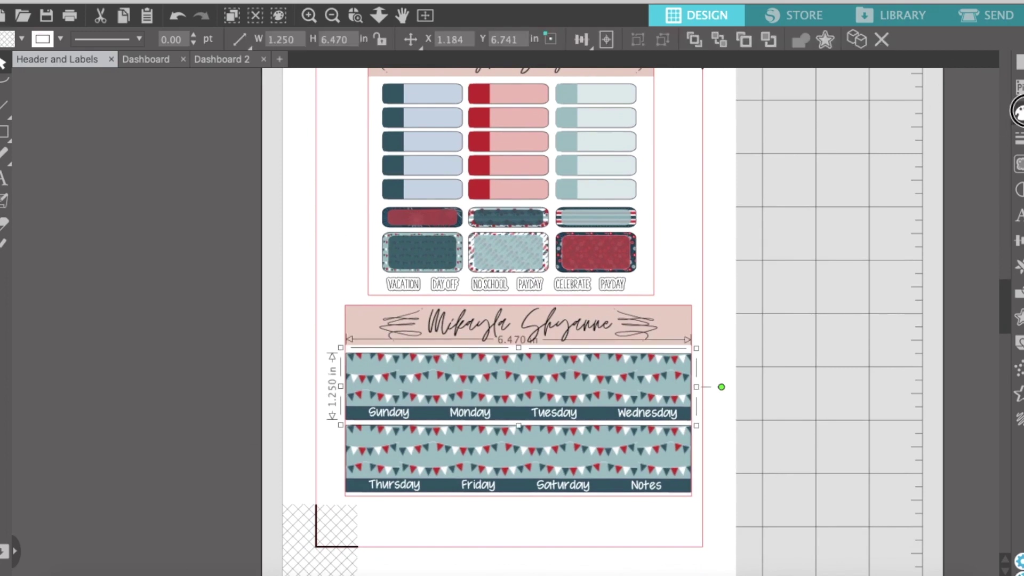
left_click(1019, 114)
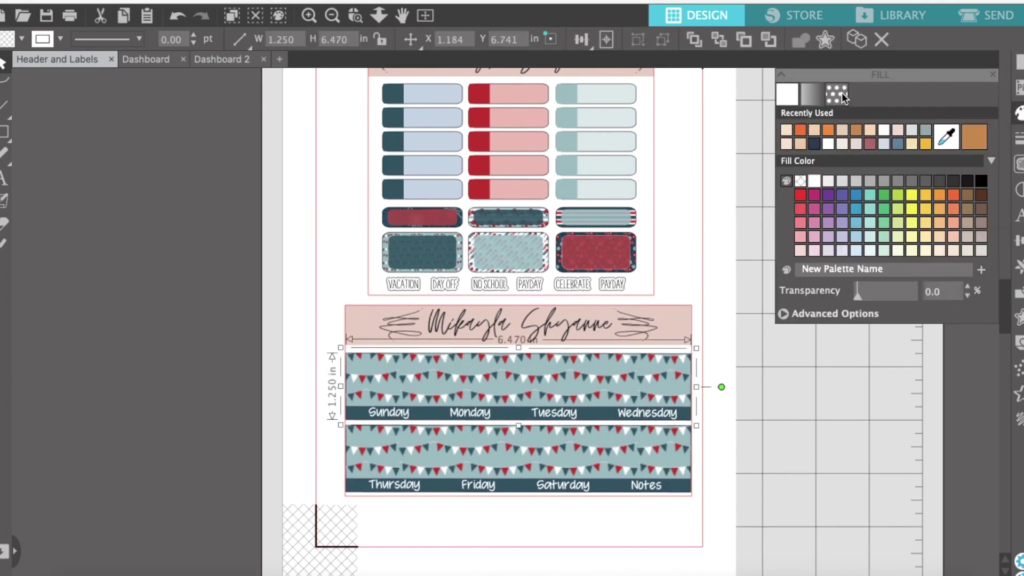
left_click(836, 95)
scroll(842, 223, "down", 5)
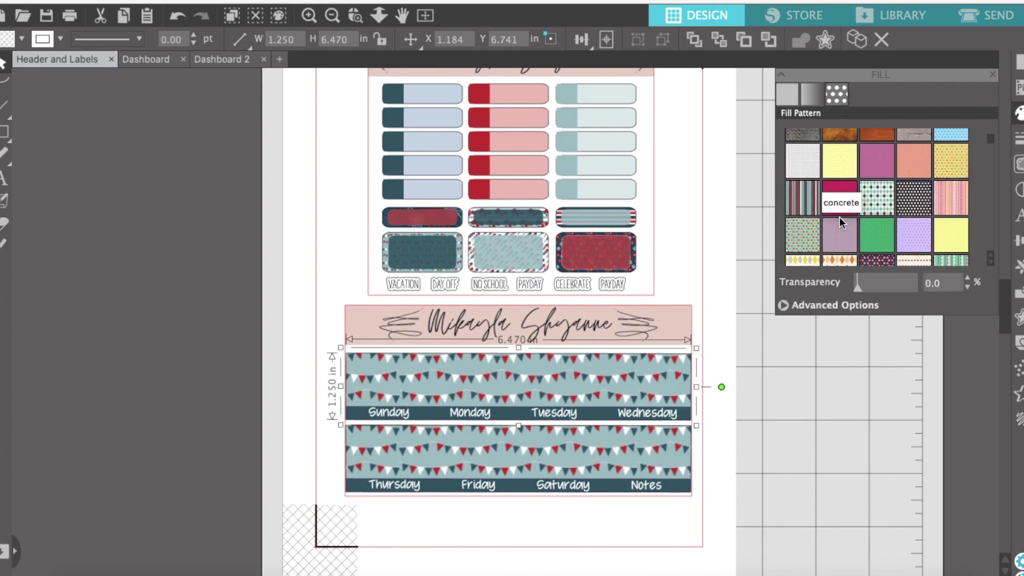
scroll(841, 222, "down", 8)
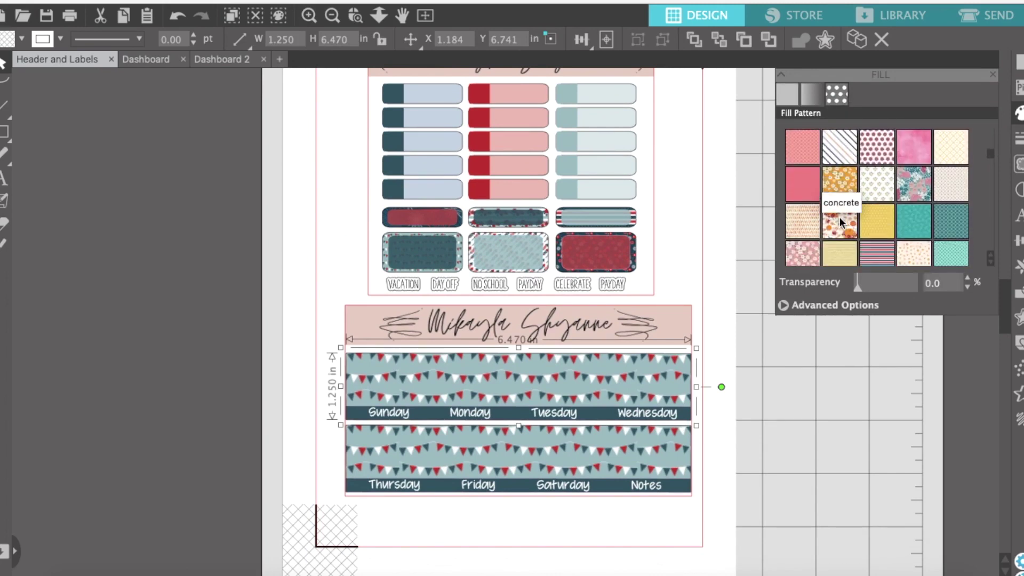
scroll(840, 223, "down", 6)
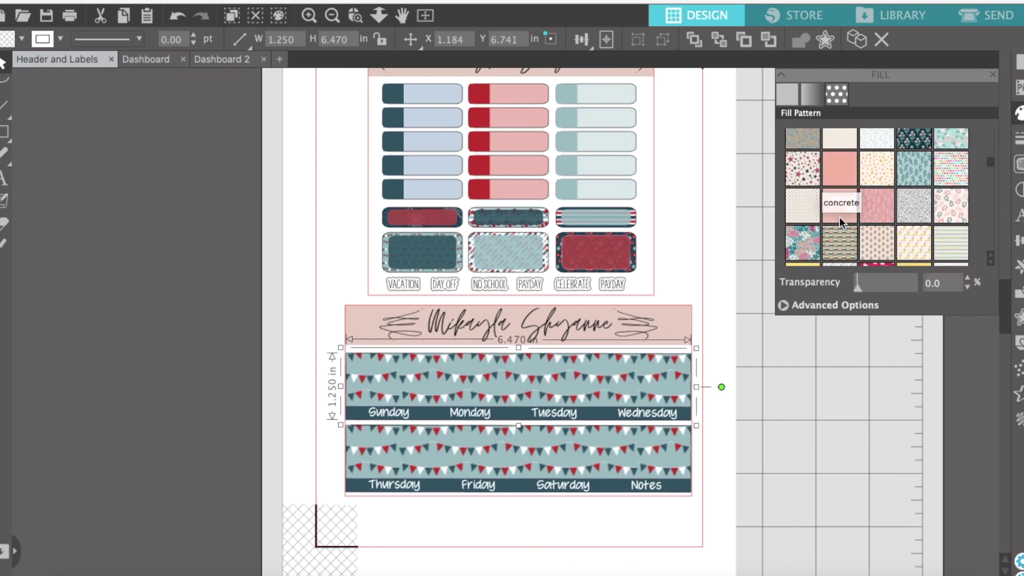
scroll(840, 223, "down", 3)
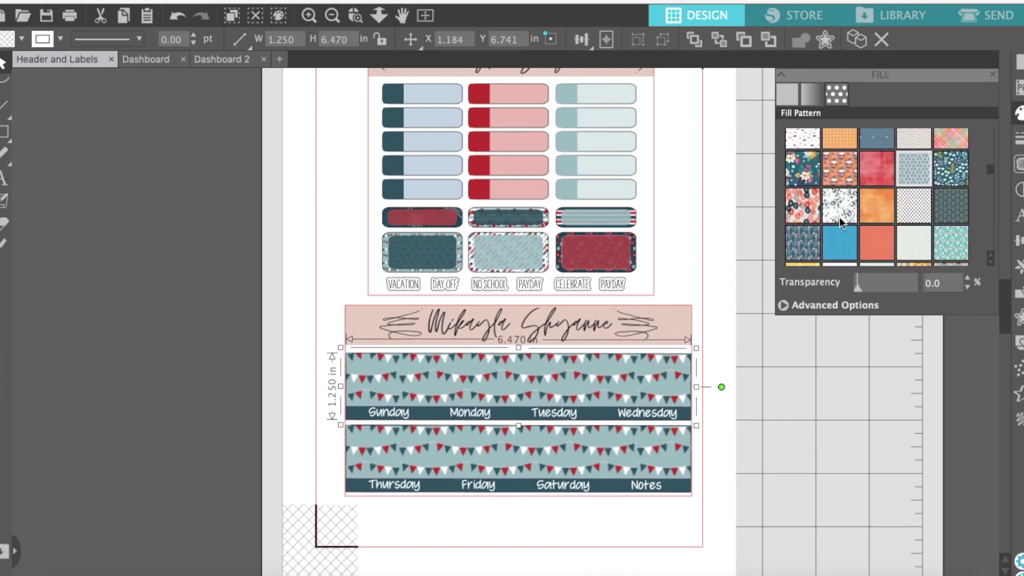
Show the design library and open the August 16-22 folder inside August Designs on the SILHOUETTE drive over it.
left_click(873, 25)
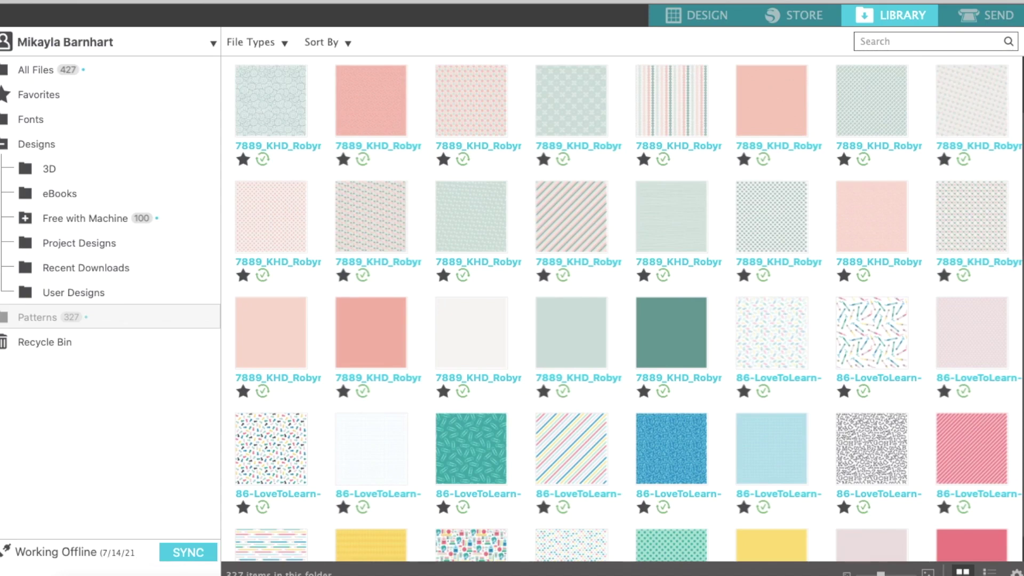
double_click(1022, 251)
scroll(331, 214, "down", 2)
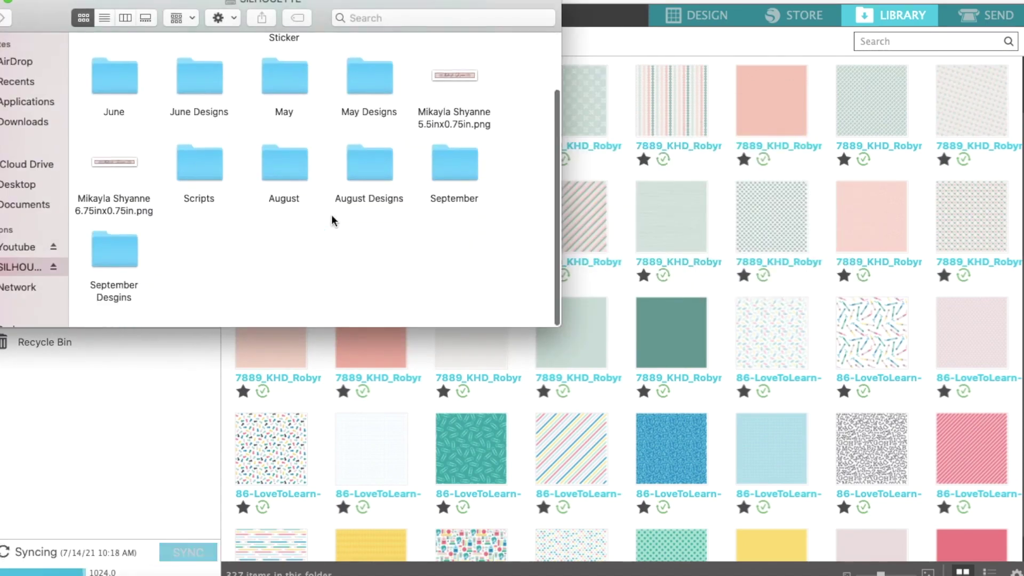
double_click(373, 170)
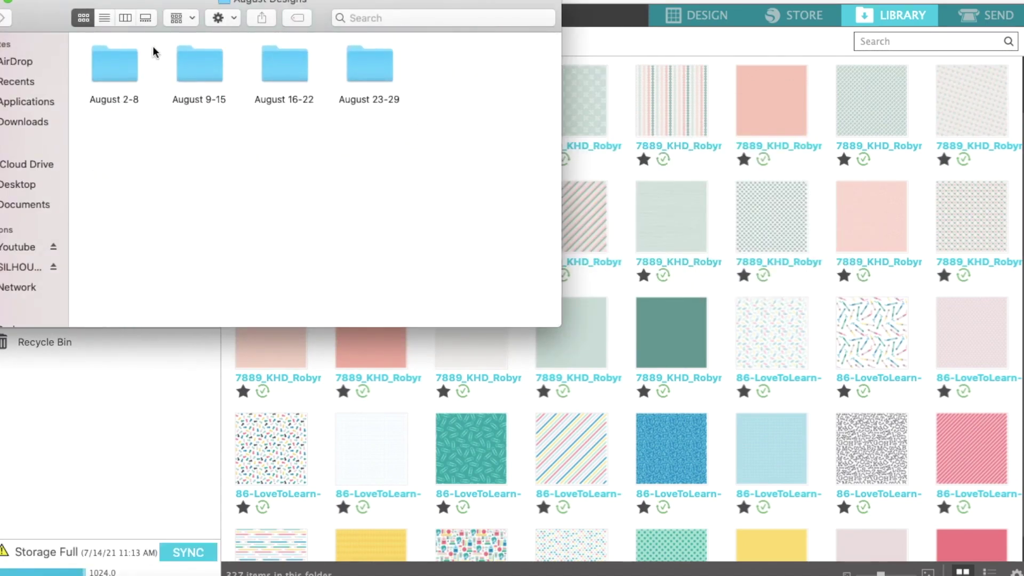
double_click(286, 86)
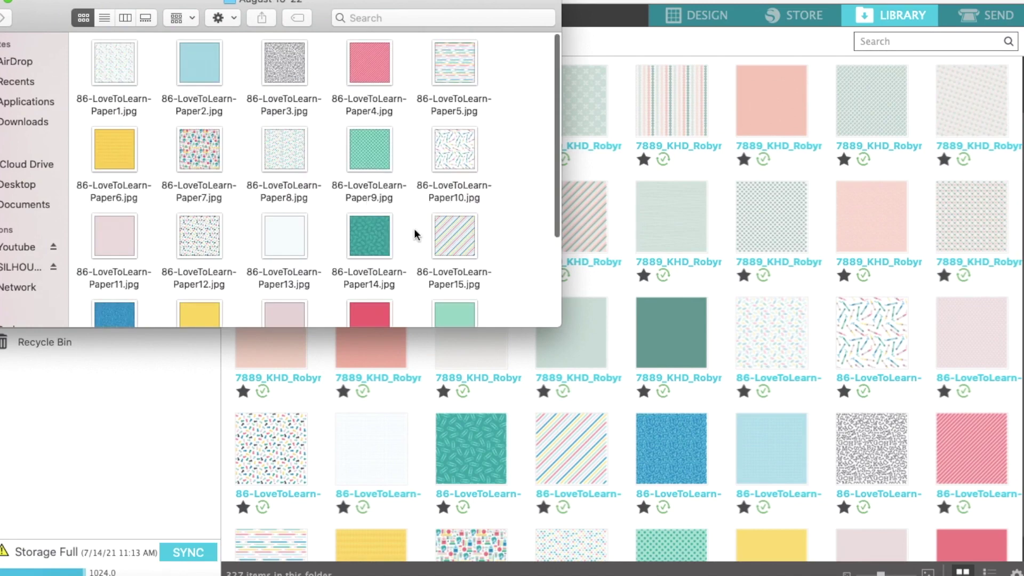
left_click_drag(77, 47, 487, 279)
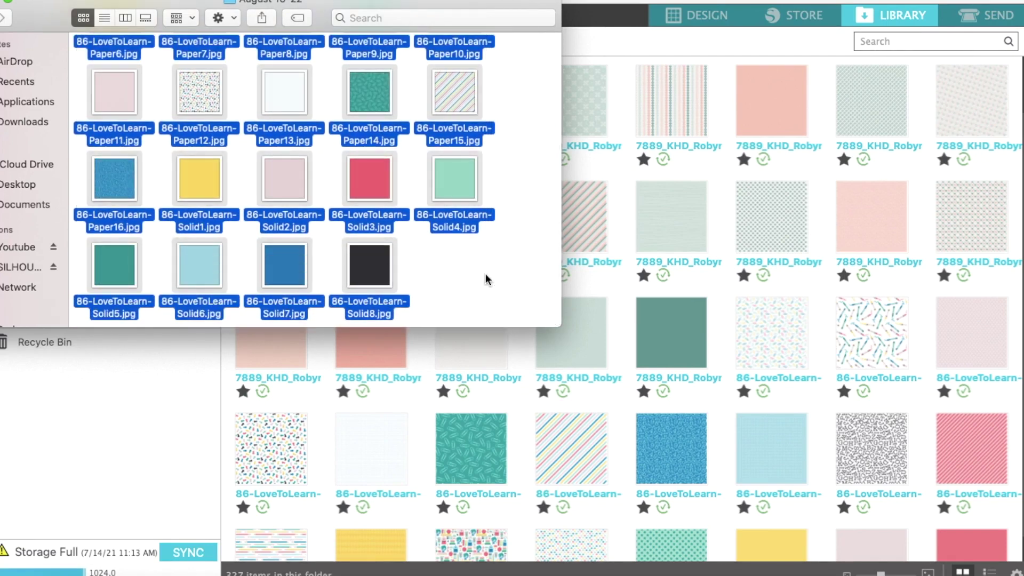
mouse_move(363, 267)
left_mouse_down()
mouse_move(382, 256)
mouse_move(363, 269)
left_mouse_up()
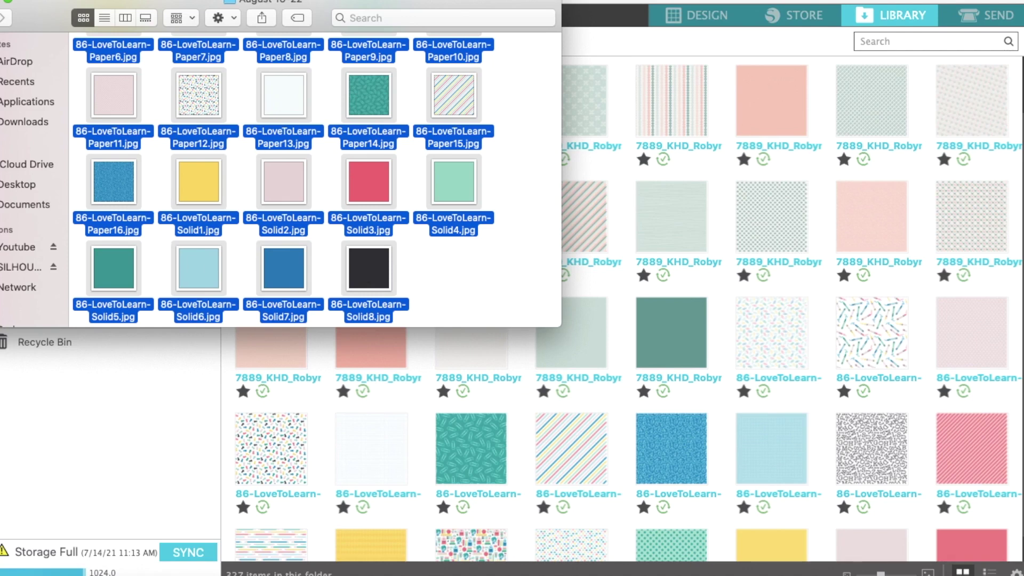
key("super+Up")
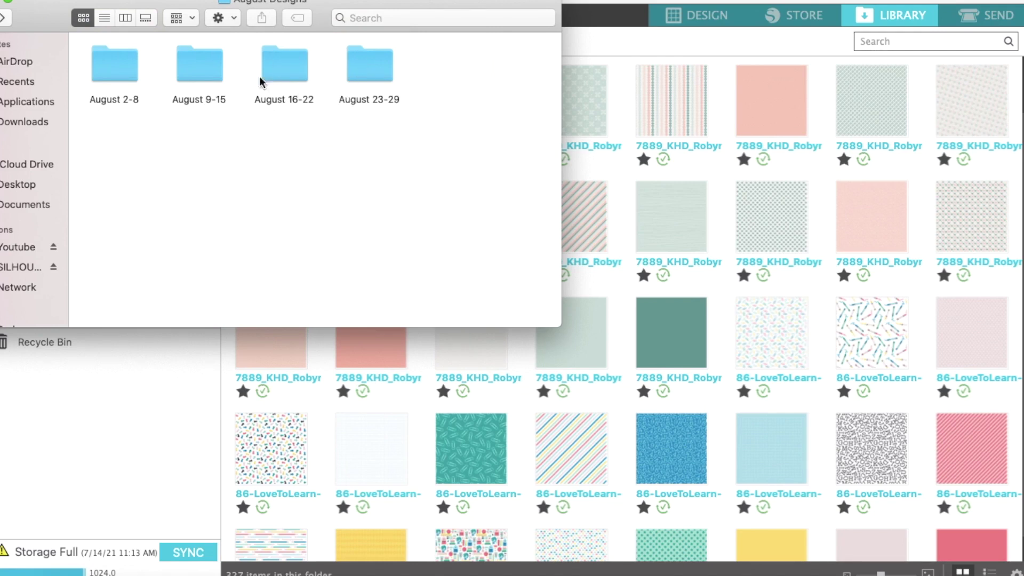
double_click(285, 63)
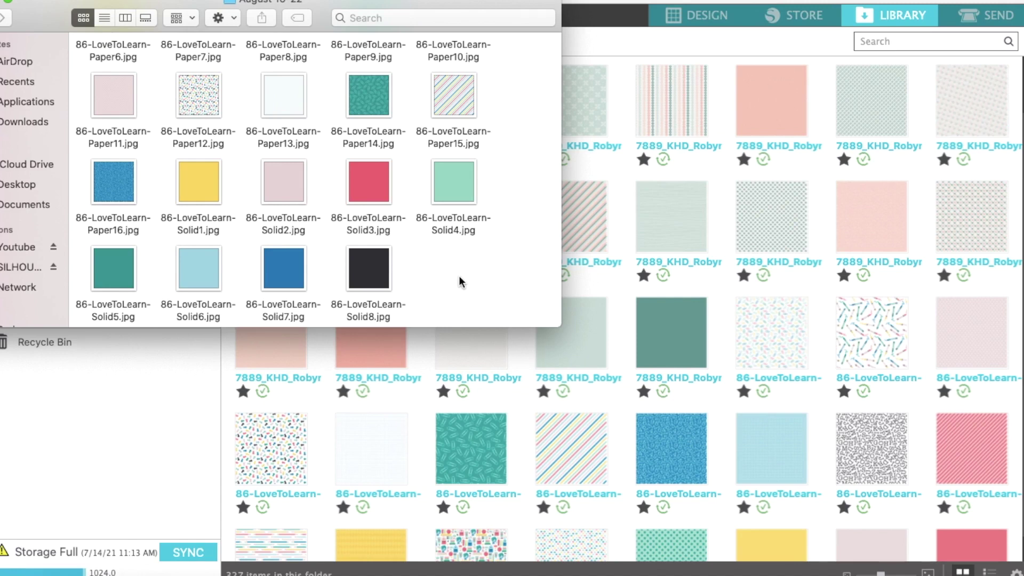
Add all the 86-LoveToLearn paper and solid images from the August 16-22 folder to the library's Patterns, and close the folder window.
left_click_drag(476, 297, 40, 53)
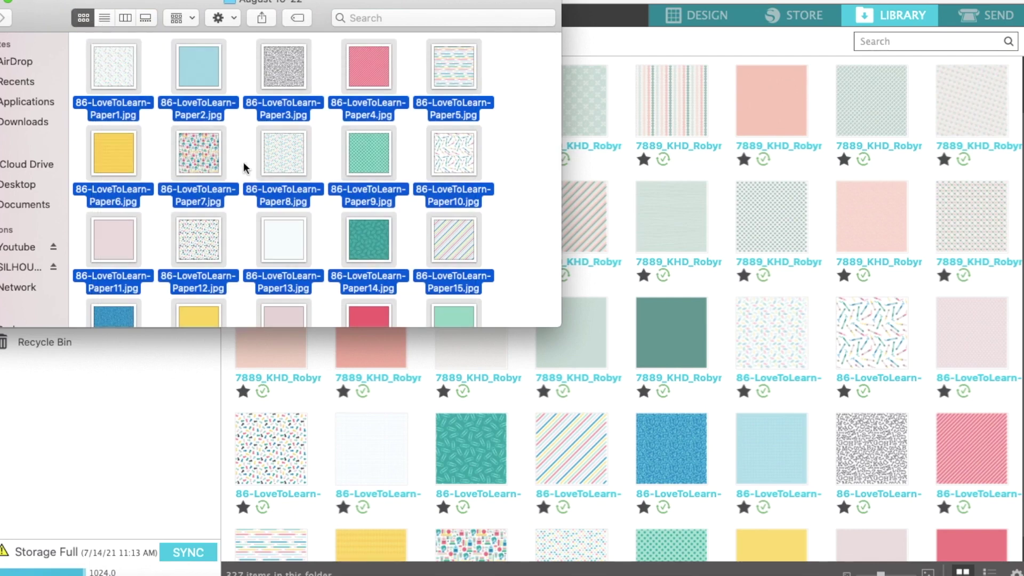
left_click_drag(774, 304, 774, 300)
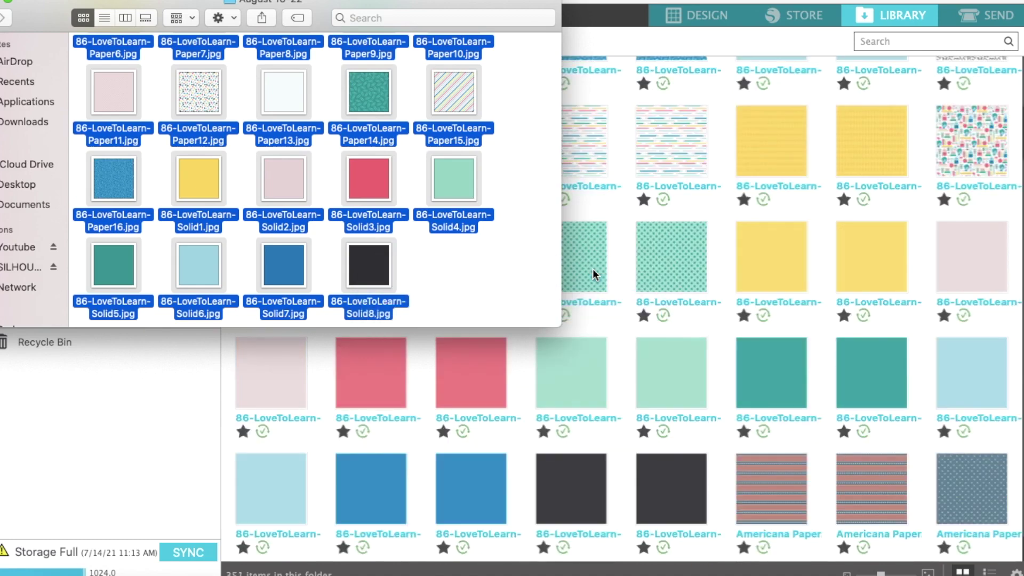
key("super+w")
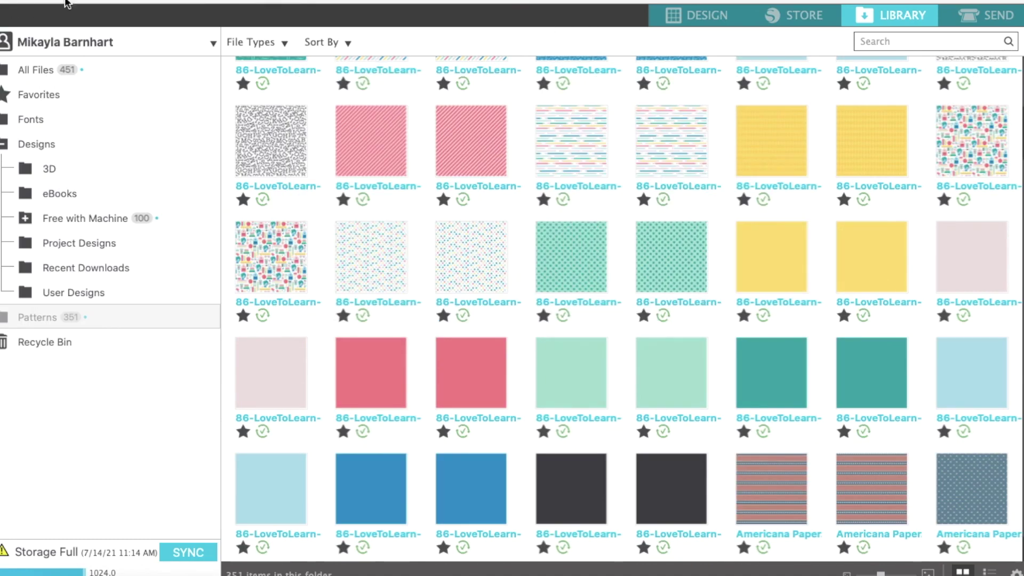
Return to the design workspace and bring up the imported LoveToLearn patterns among the fill patterns for the Sunday–Wednesday strip.
left_click(659, 17)
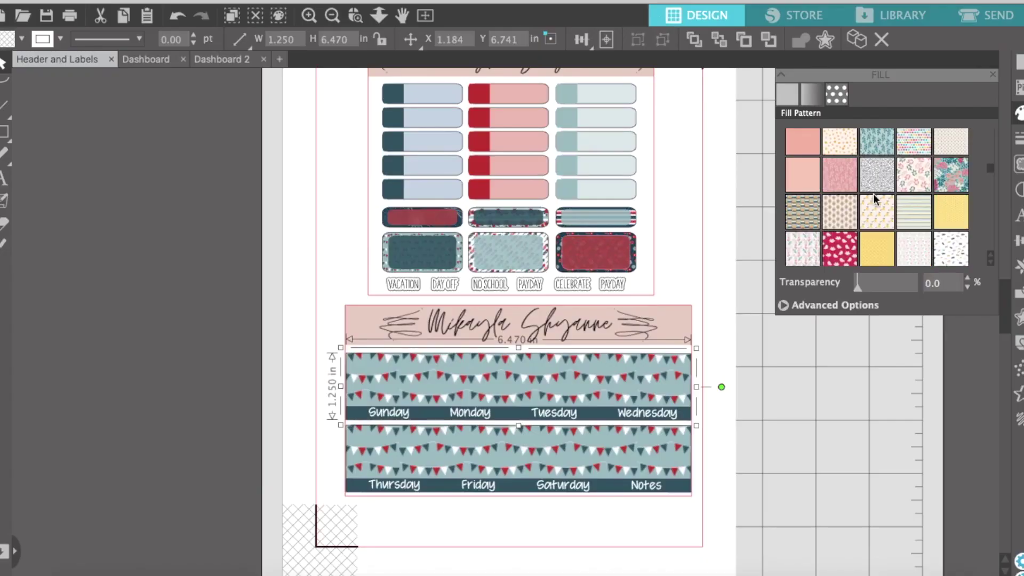
scroll(879, 172, "up", 5)
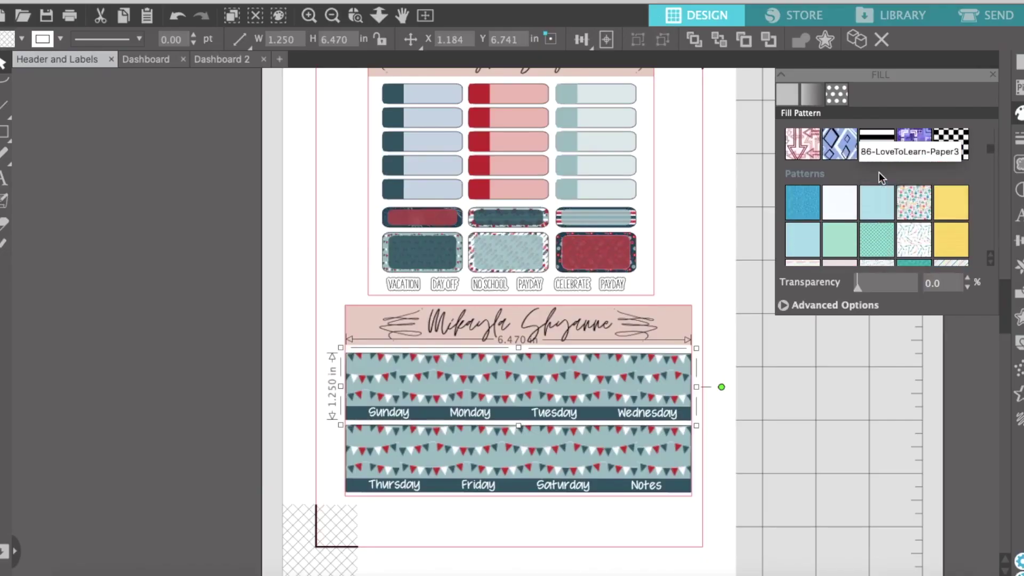
scroll(879, 171, "down", 4)
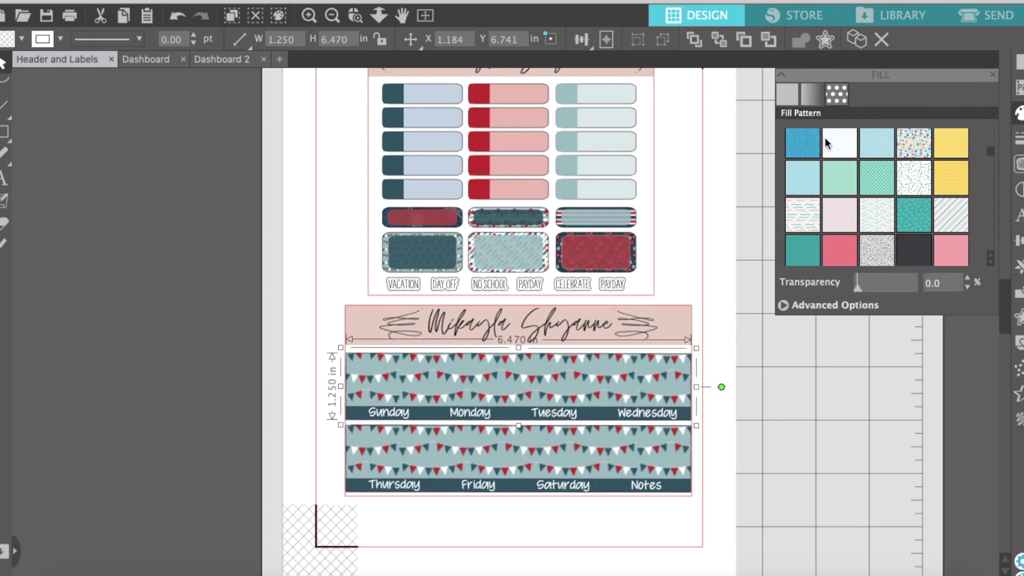
scroll(836, 184, "down", 2)
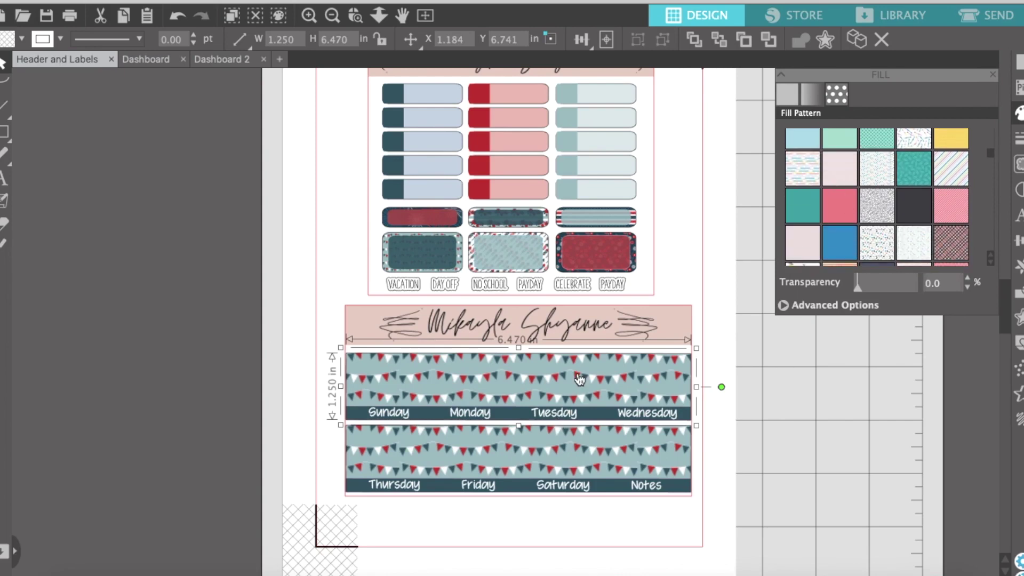
Try the paperclip, pushpin, alphabet, polka-dot and school-supplies patterns as the fill of the Sunday–Wednesday header strip.
left_click(908, 239)
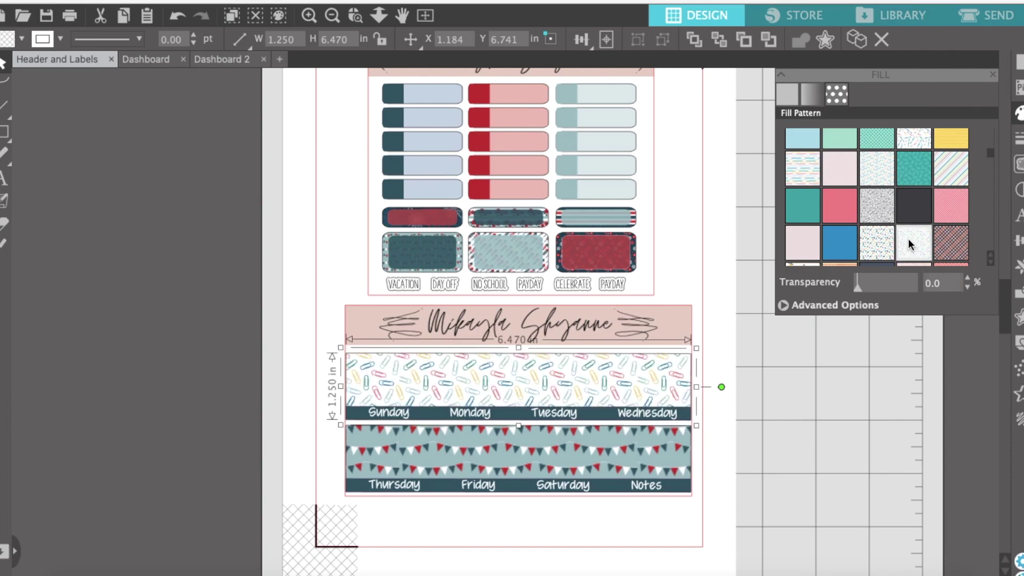
left_click(875, 241)
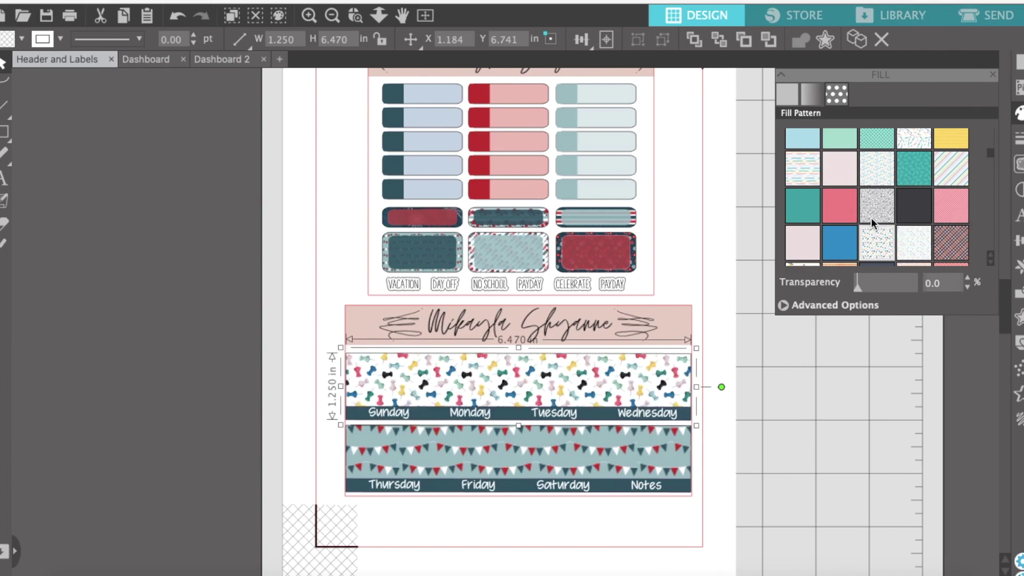
left_click(871, 218)
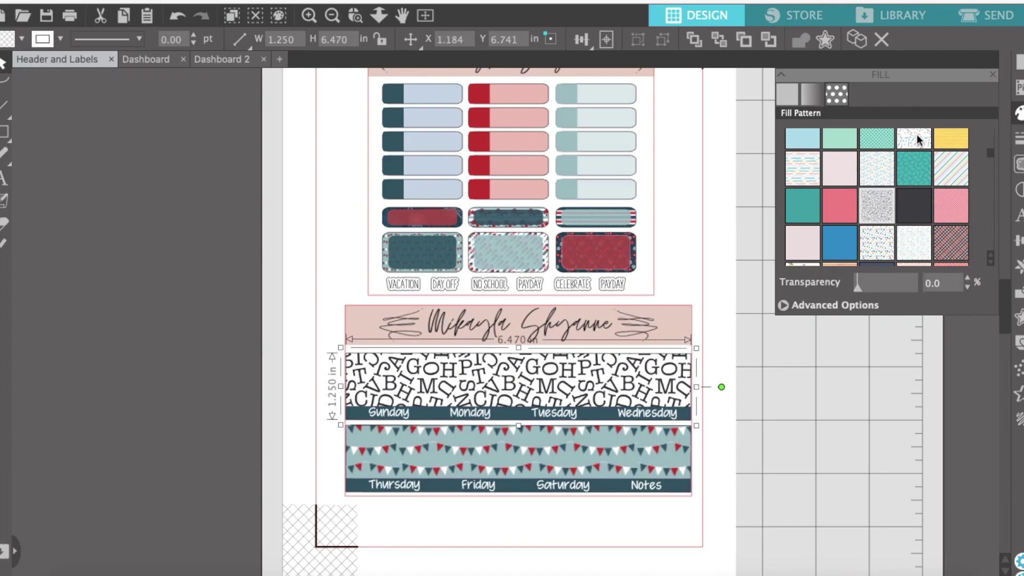
left_click(882, 183)
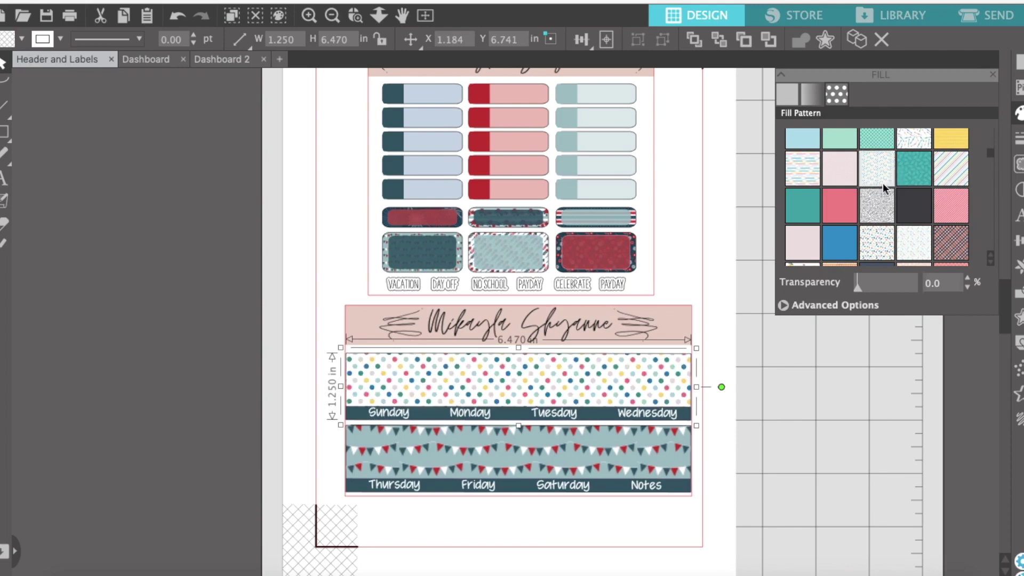
scroll(884, 170, "up", 2)
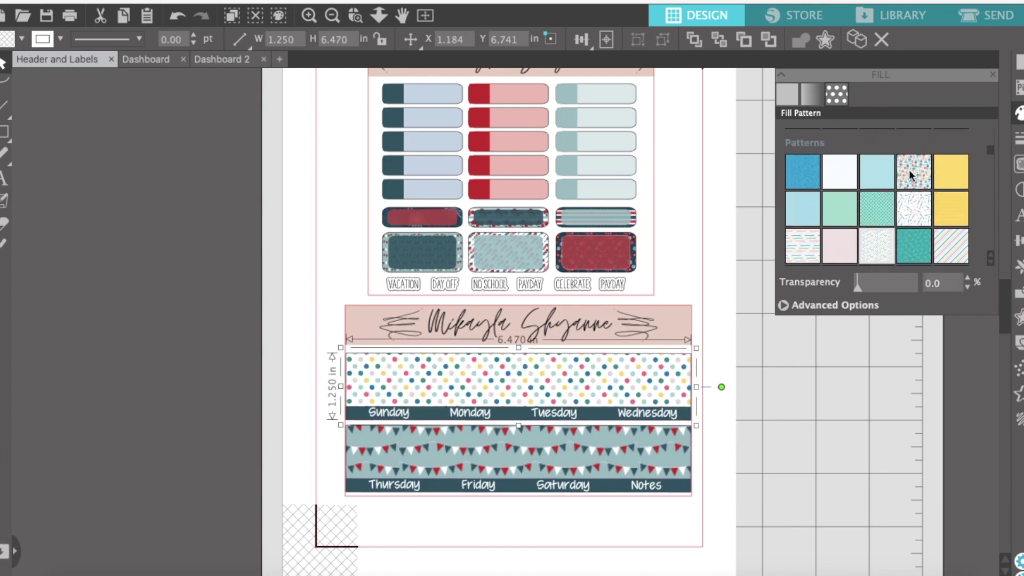
left_click(909, 170)
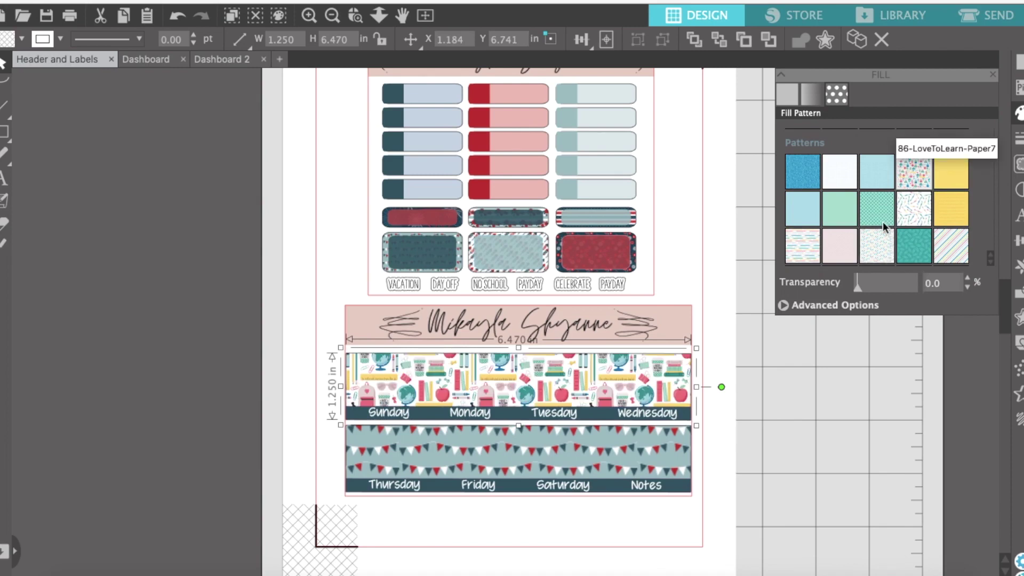
Fill the Sunday–Wednesday header strip with the crayon pattern 86-LoveToLearn-Paper10.
left_click(910, 209)
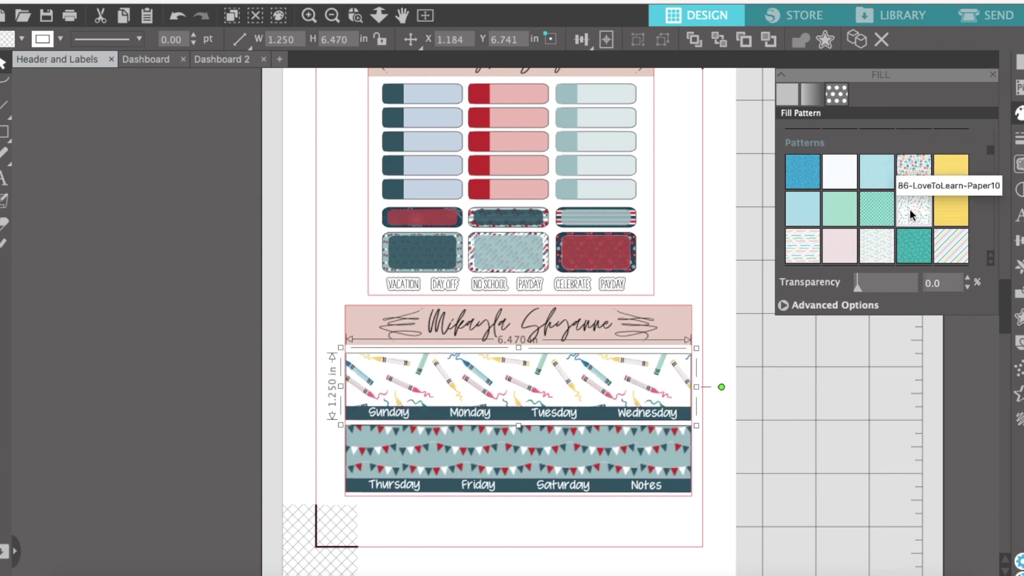
scroll(933, 232, "down", 2)
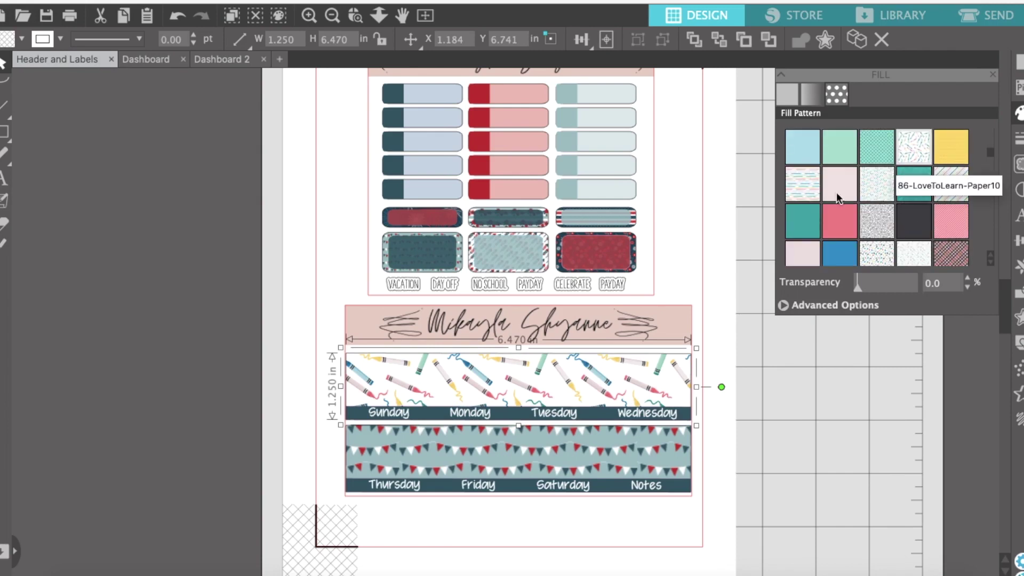
Fill both the Sunday–Wednesday and Thursday–Notes header strips with the multicolor school-supplies LoveToLearn pattern.
left_click(814, 177)
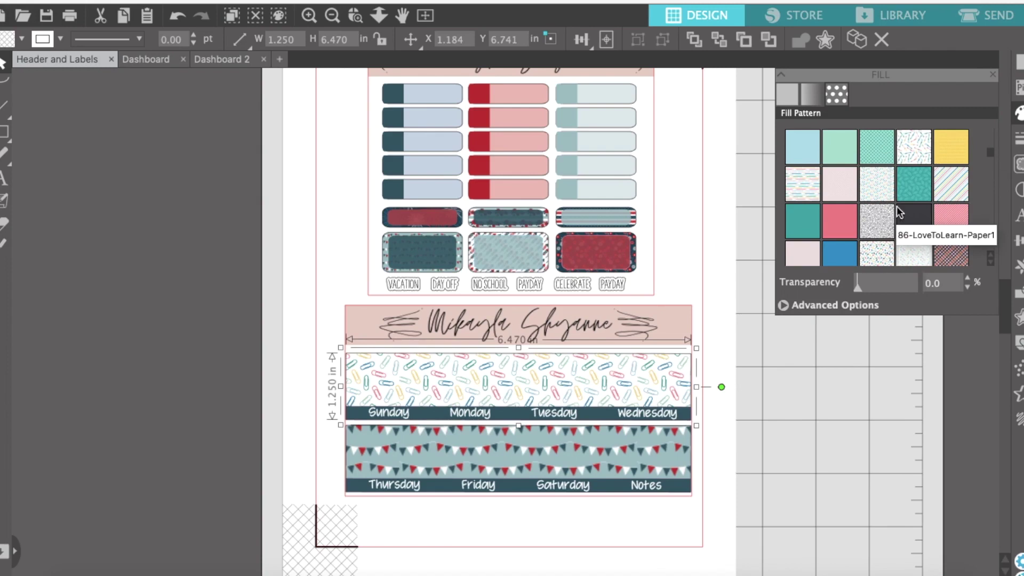
scroll(895, 203, "up", 1)
scroll(897, 205, "up", 1)
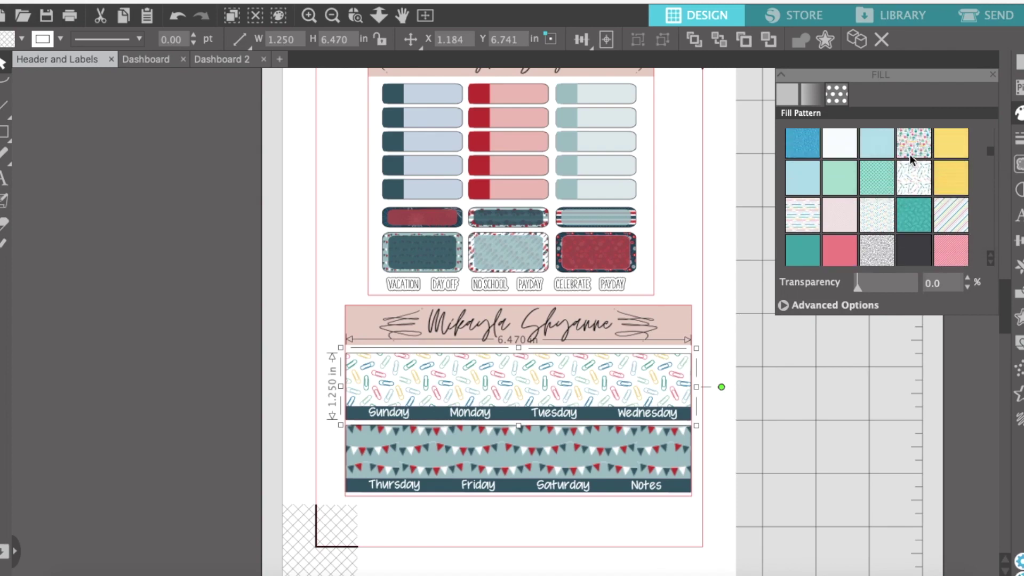
left_click(910, 154)
left_click(517, 453)
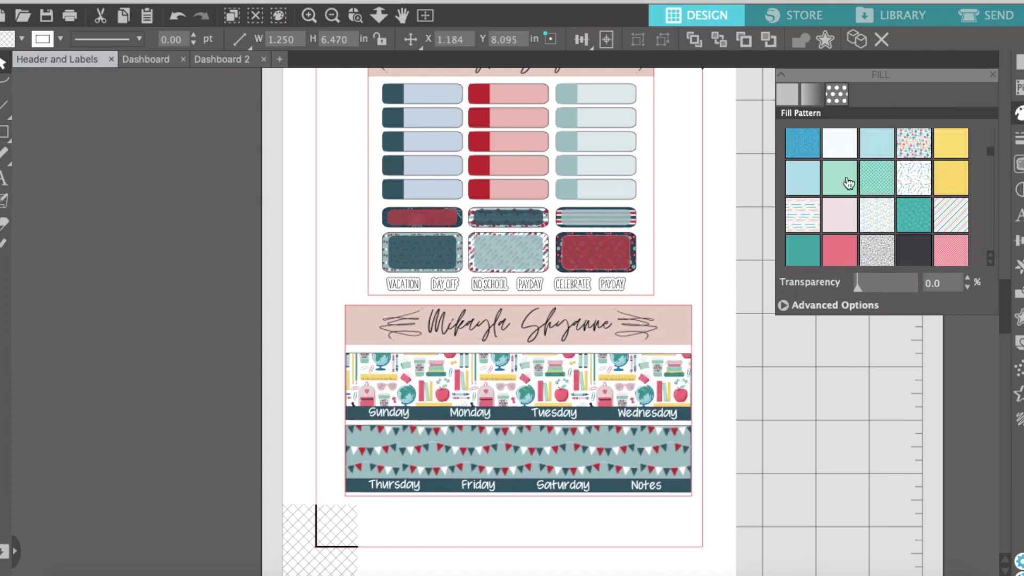
left_click(908, 144)
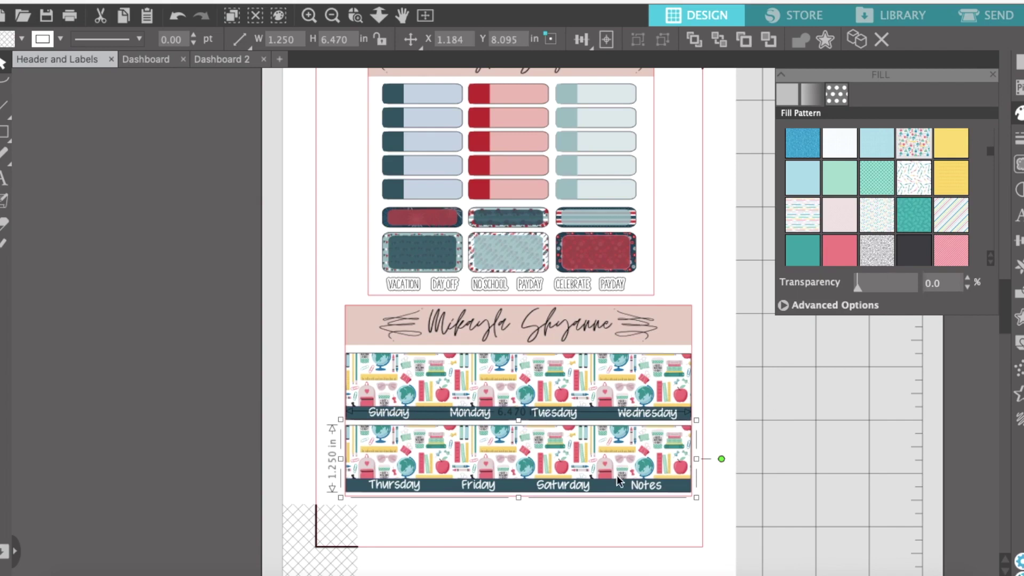
left_click(768, 417)
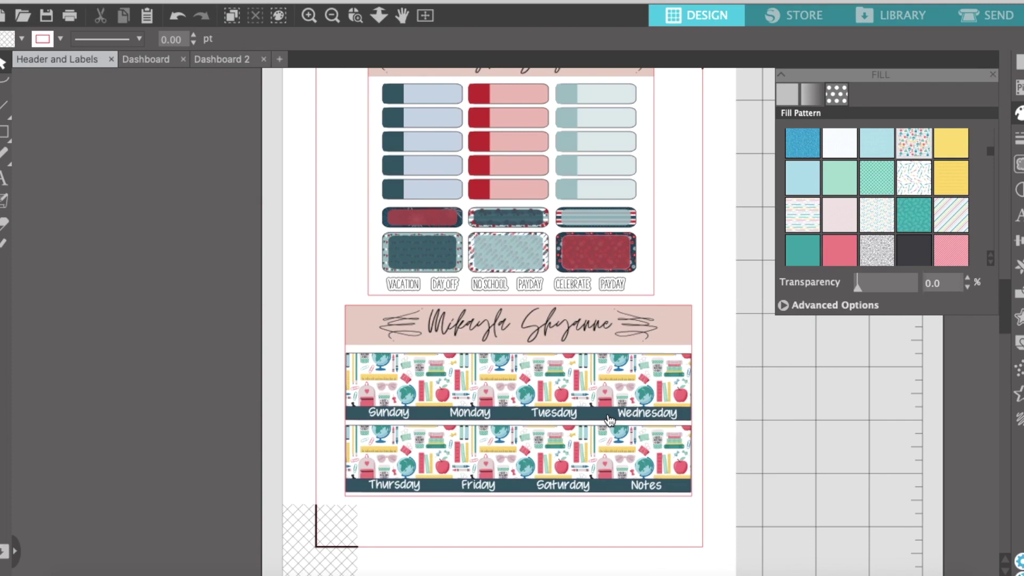
Recolor the Sunday–Wednesday label bar with colors sampled from the school-supplies pattern, trying pink and yellow before settling on teal.
left_click(609, 420)
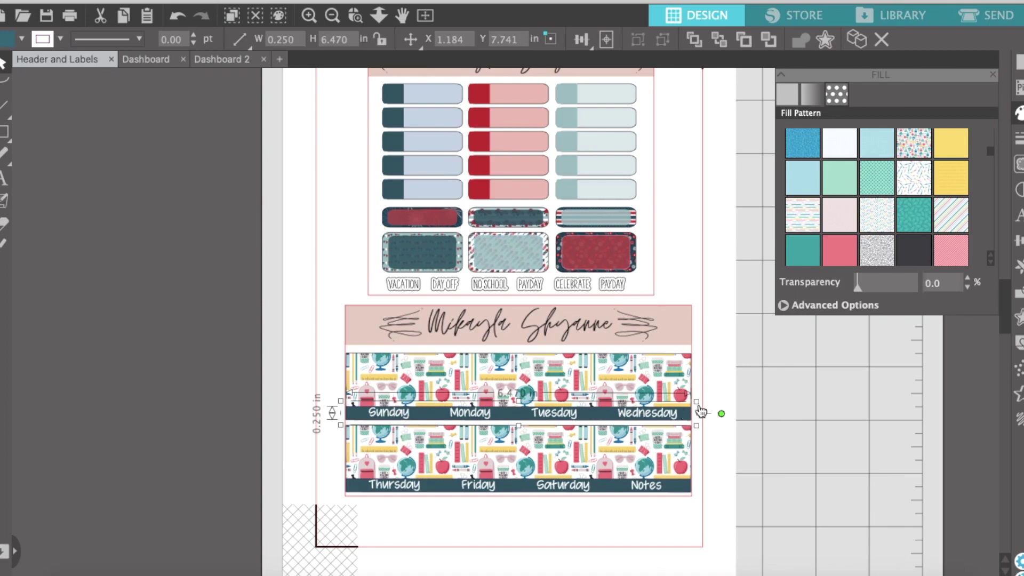
left_click(787, 96)
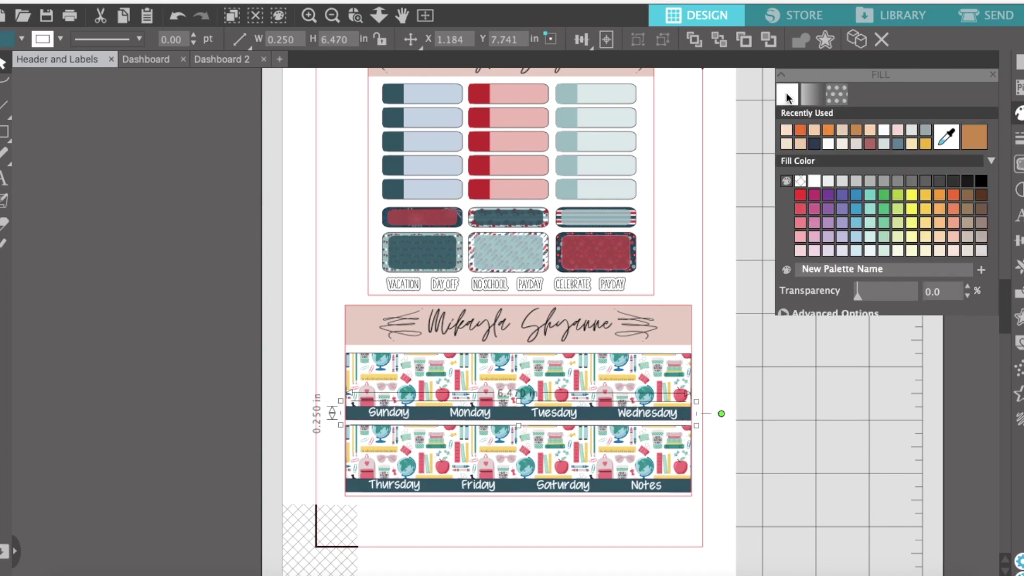
left_click(948, 138)
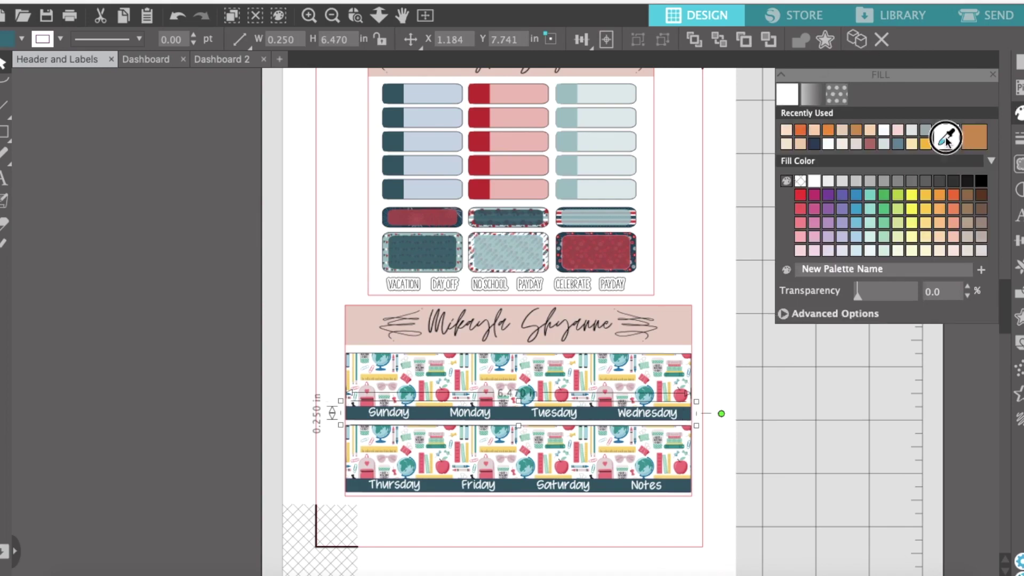
left_click(561, 395)
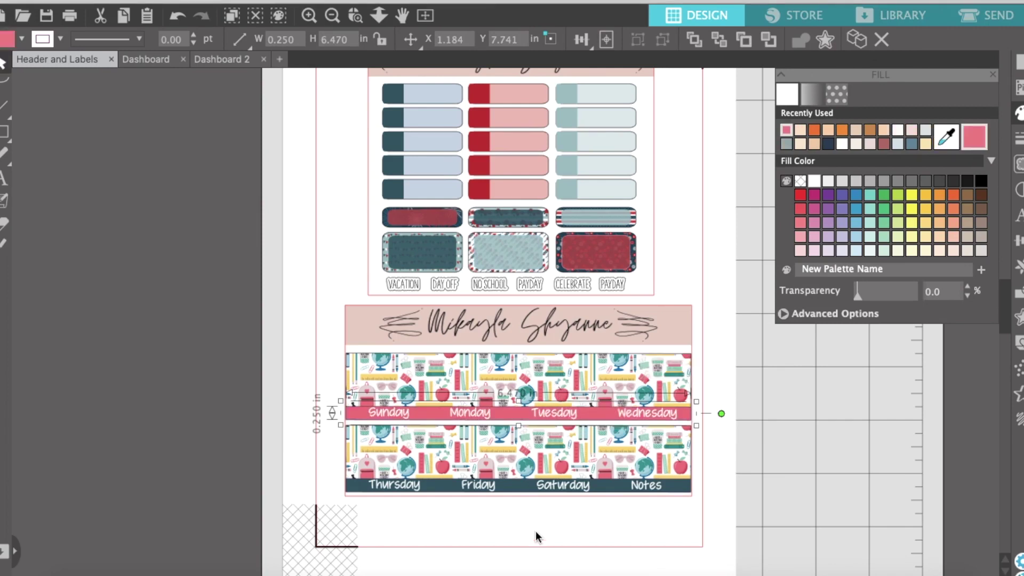
left_click(944, 141)
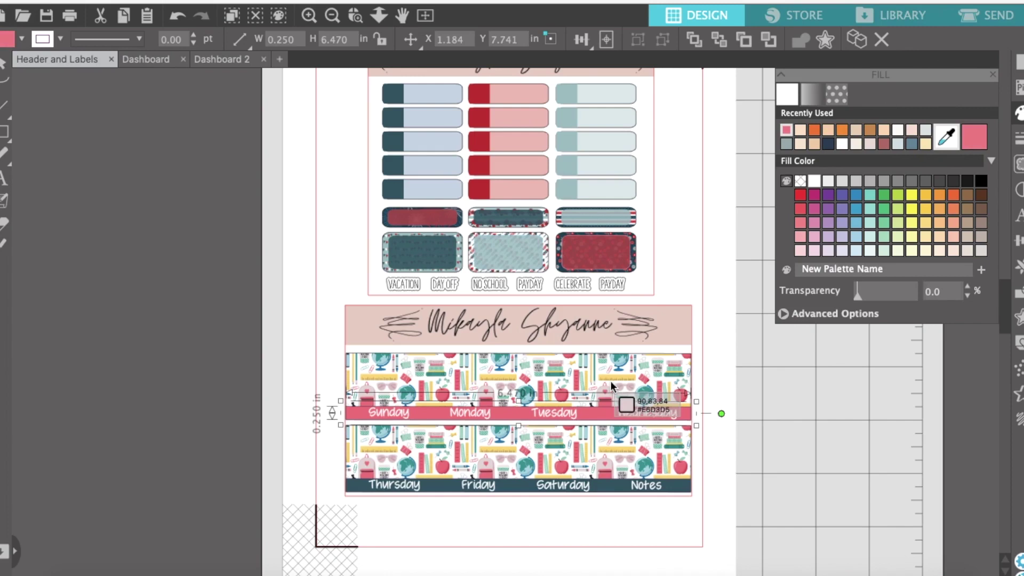
left_click(565, 404)
left_click(946, 139)
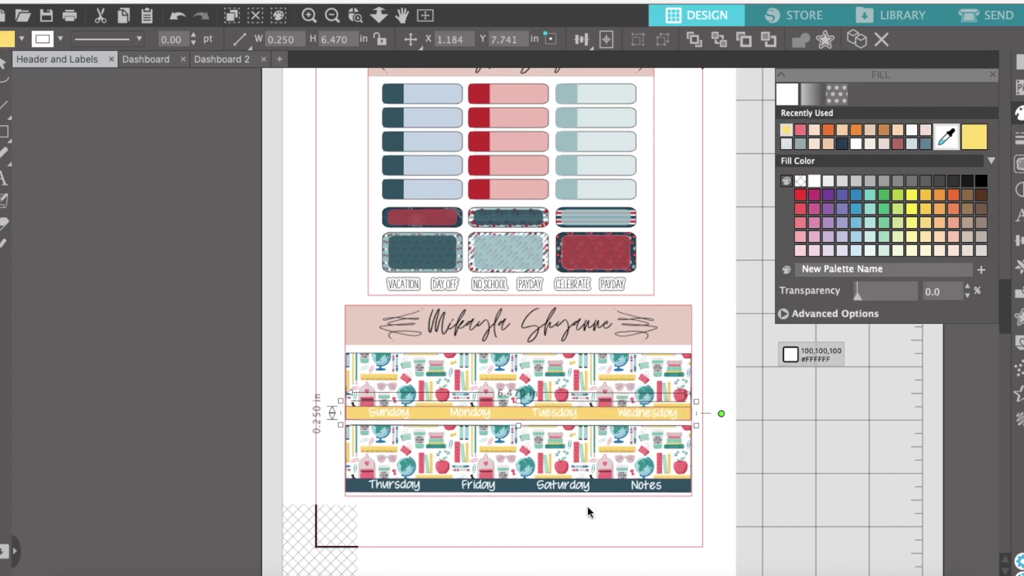
left_click(648, 397)
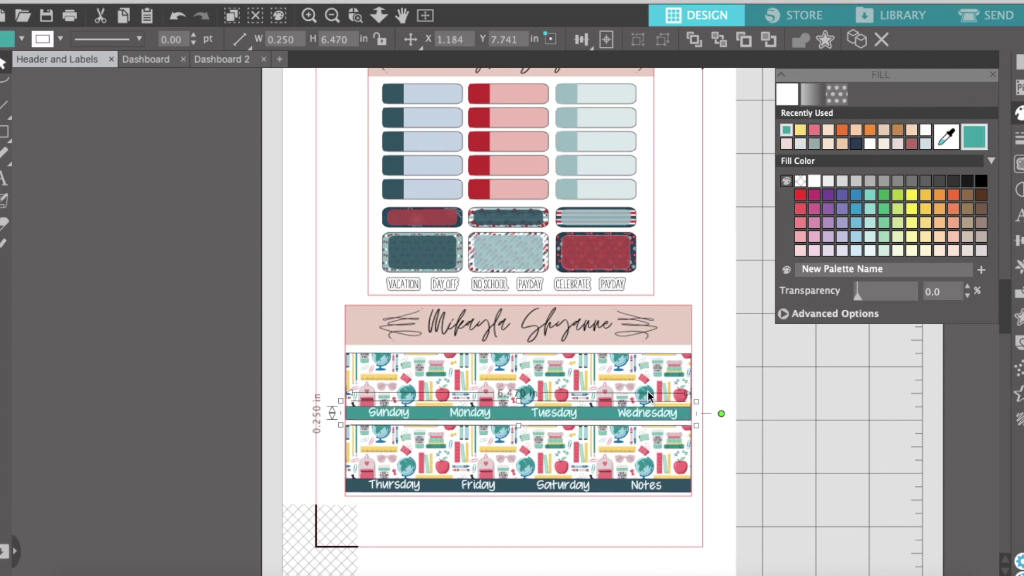
Fill the Thursday–Notes label bar with the same sampled teal from the recently used colors.
left_click(612, 491)
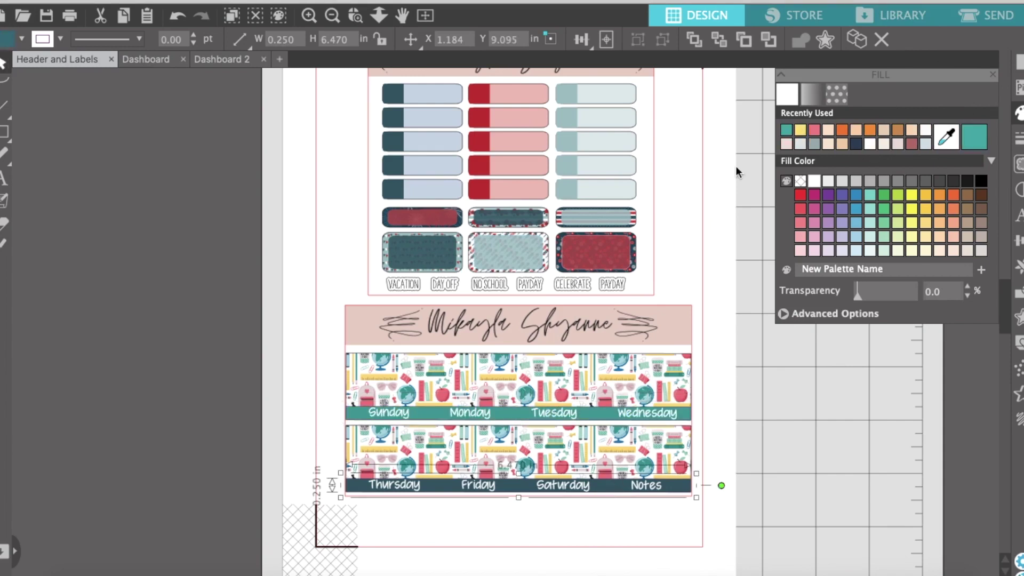
left_click(786, 130)
left_click(755, 521)
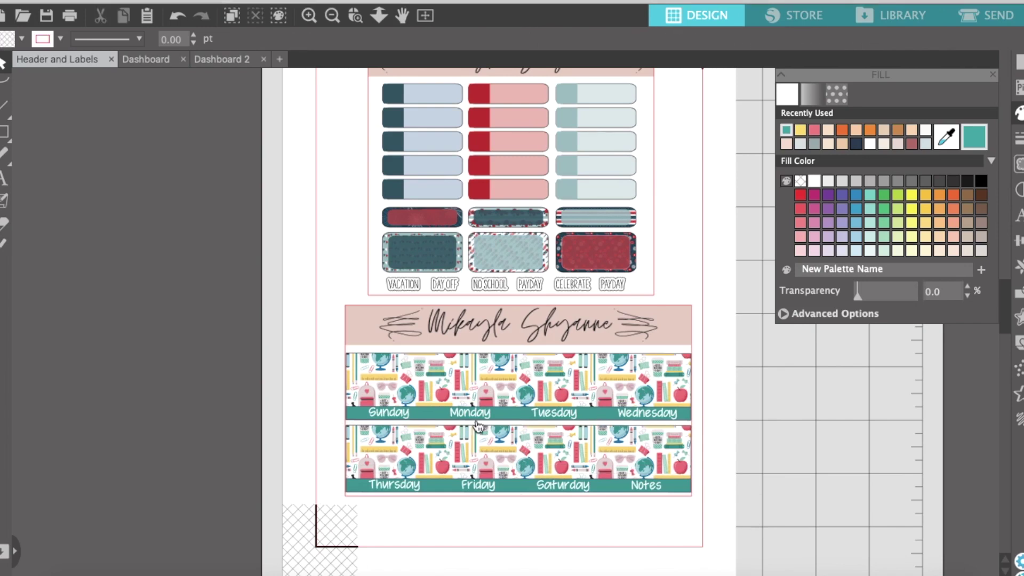
left_click(538, 419)
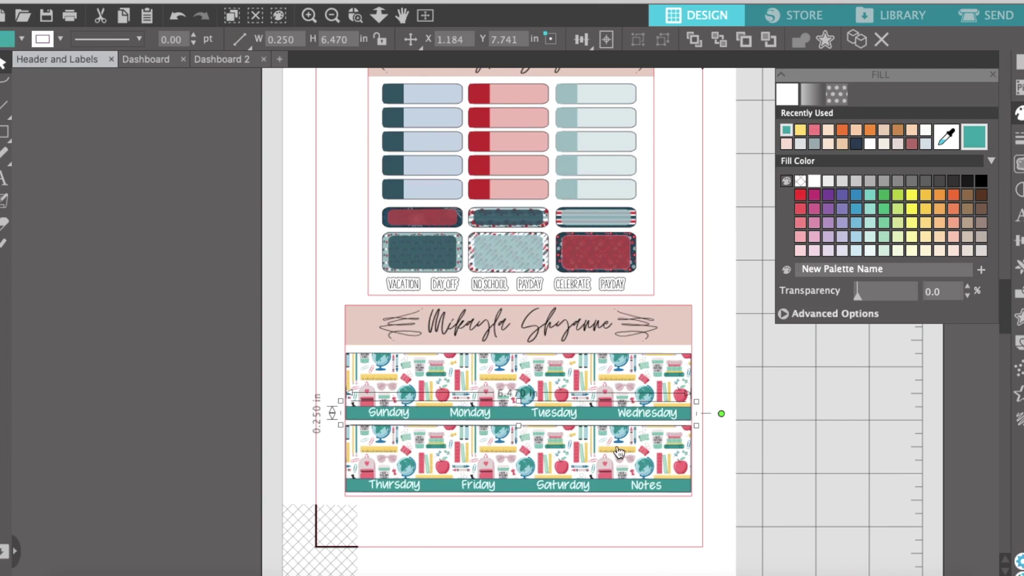
left_click(218, 455)
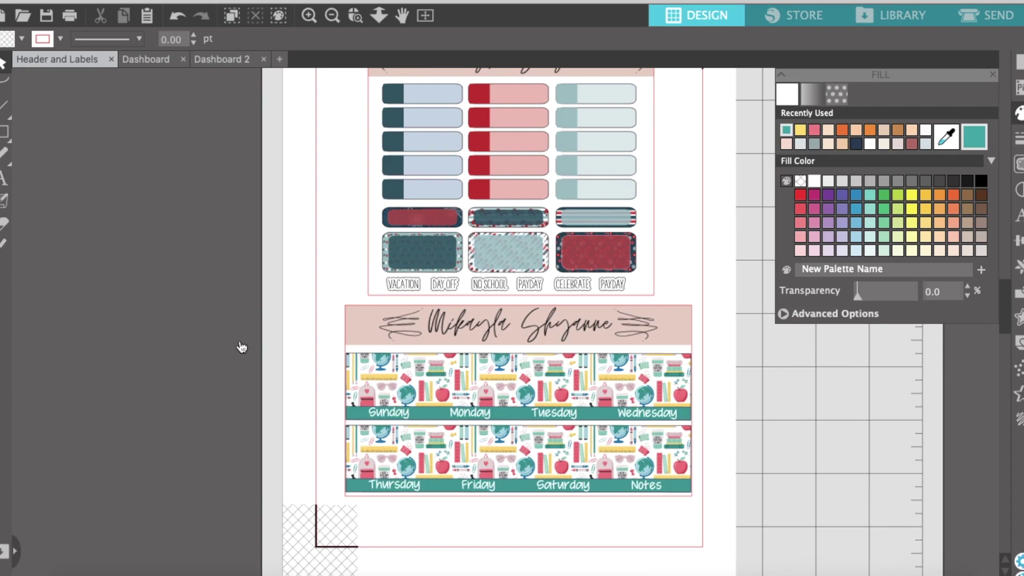
Add the text "August" beside the page in the Magnolia font with the sampled teal fill and a transparent outline.
left_click(2, 182)
left_click(346, 40)
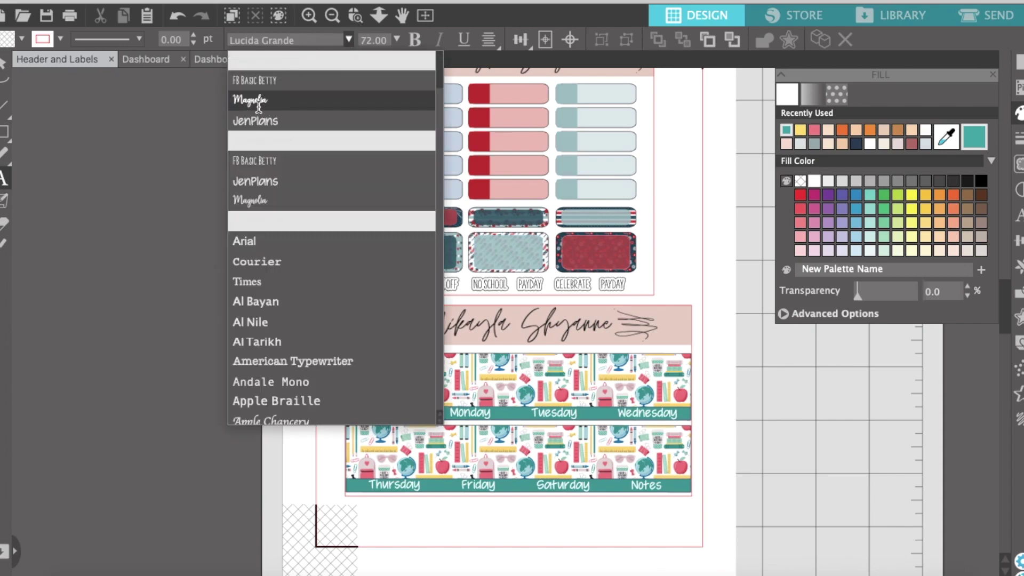
left_click(259, 100)
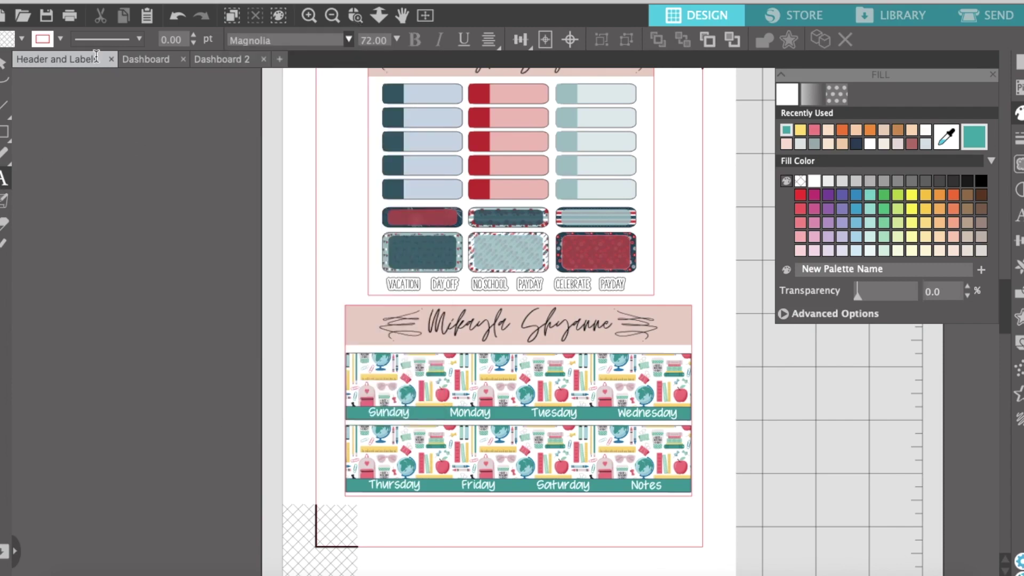
left_click(21, 39)
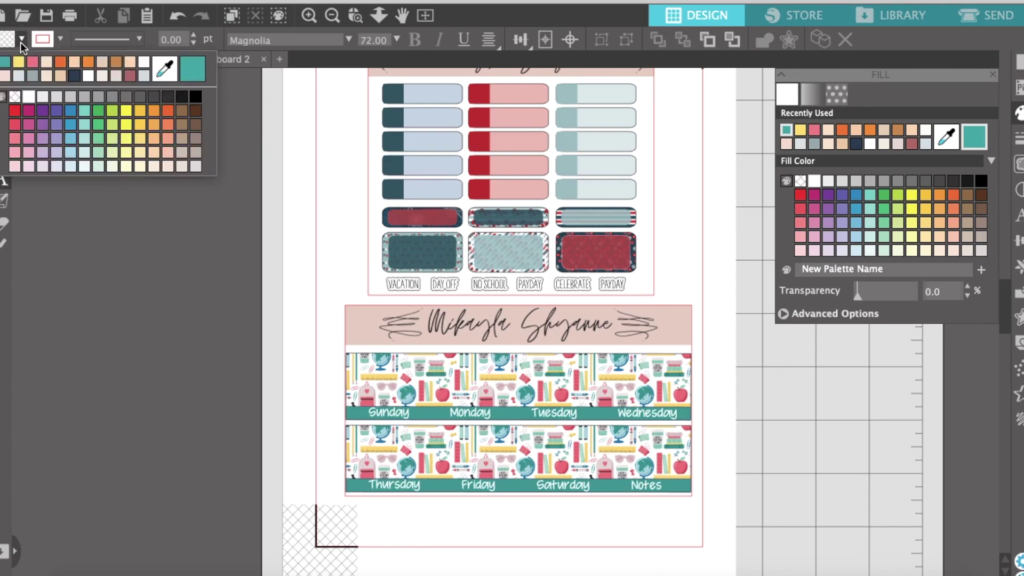
left_click(6, 66)
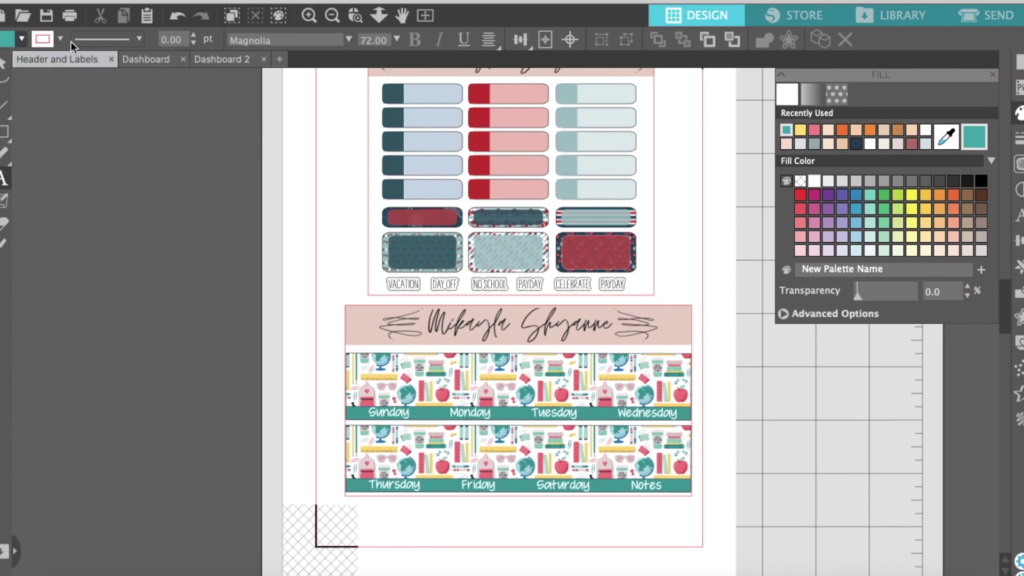
left_click(61, 39)
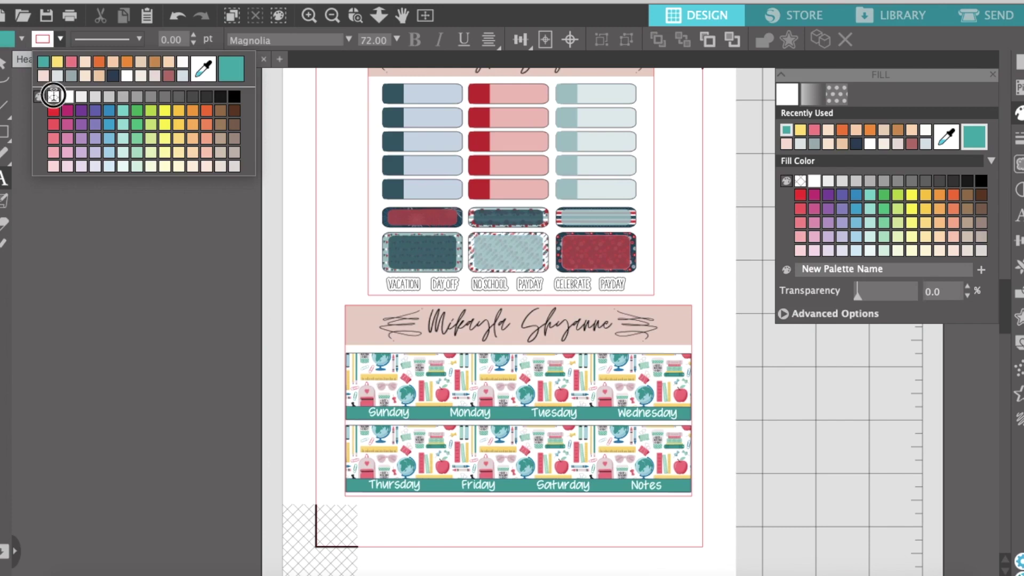
left_click(53, 96)
left_click(63, 327)
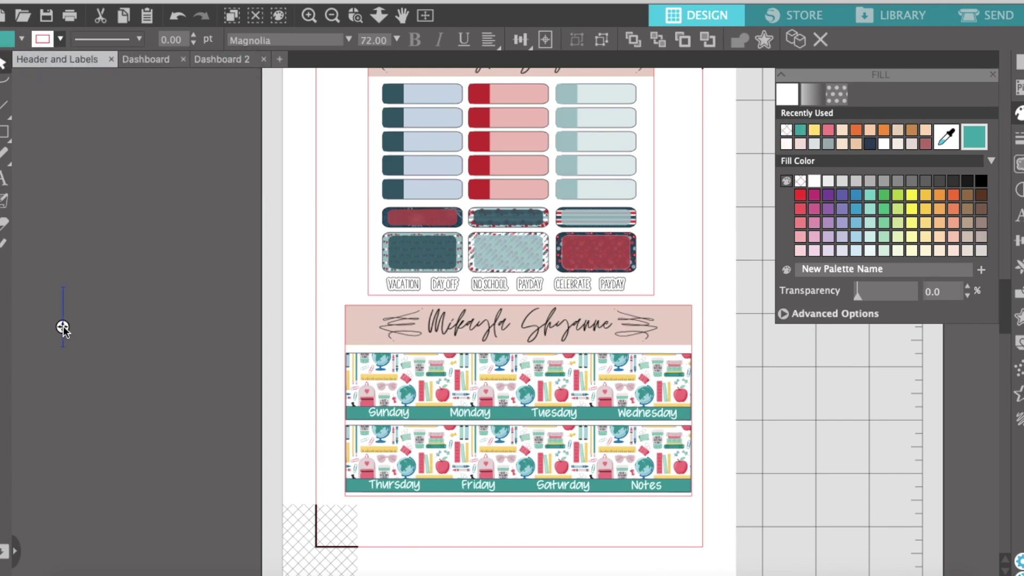
type("August")
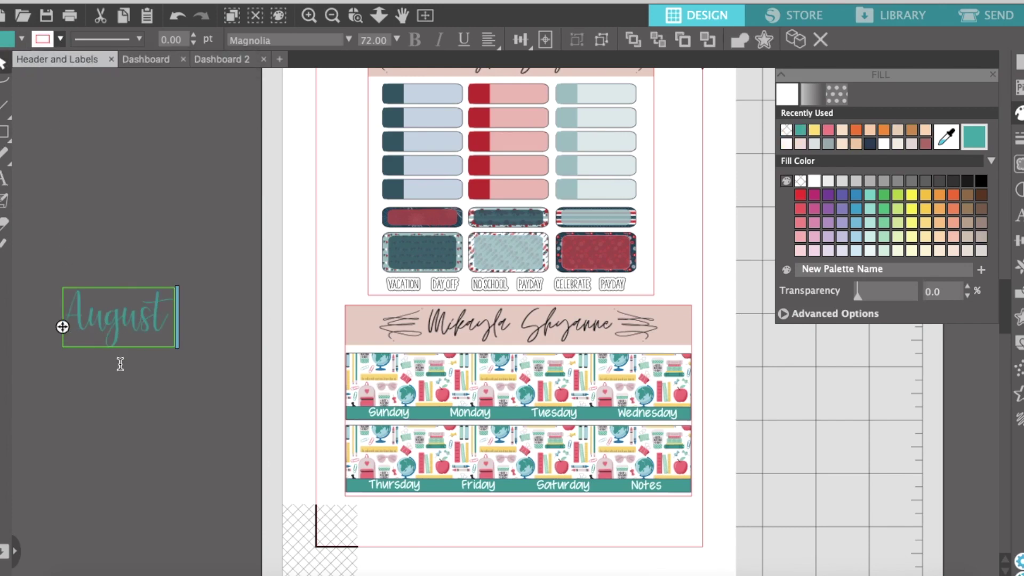
left_click(134, 373)
Create an offset around the August text and give it a white fill and a transparent outline.
left_click(151, 317)
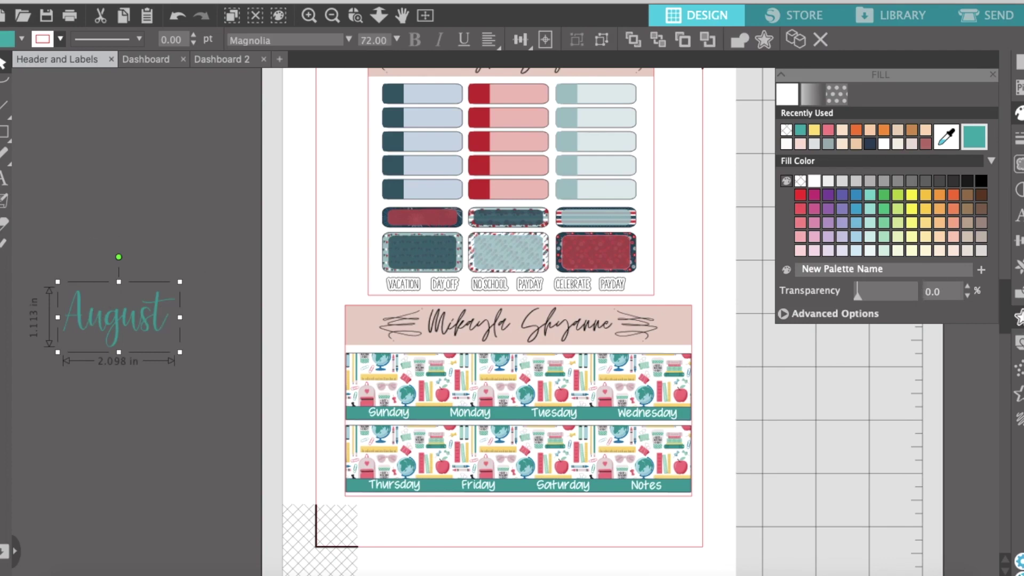
left_click(1015, 318)
left_click(823, 112)
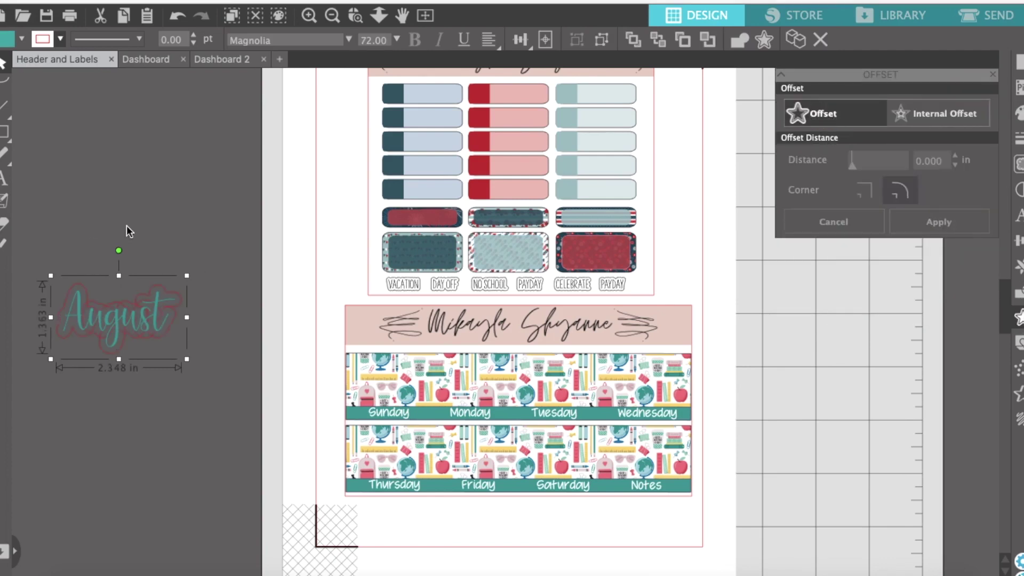
left_click(21, 39)
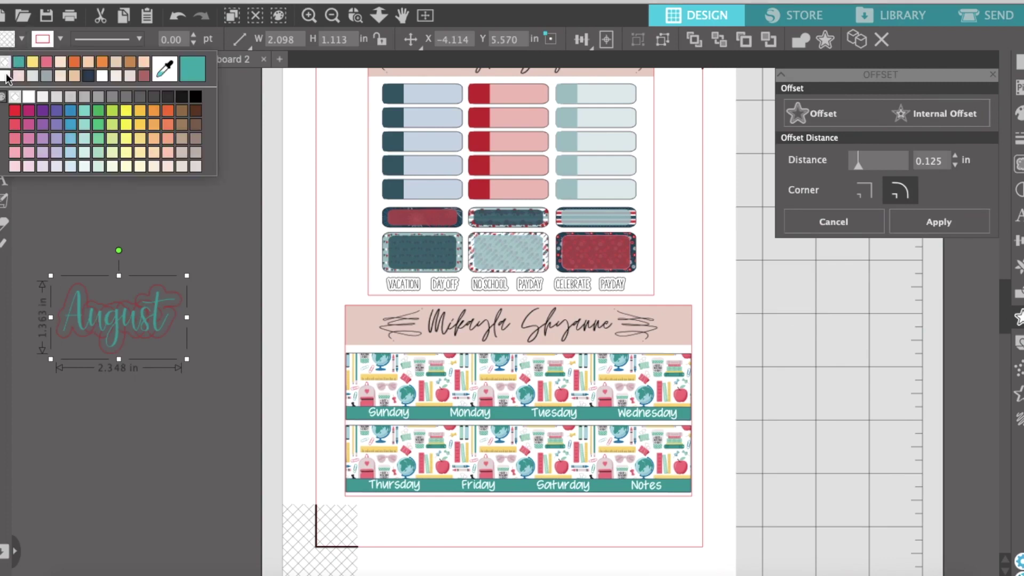
left_click(10, 94)
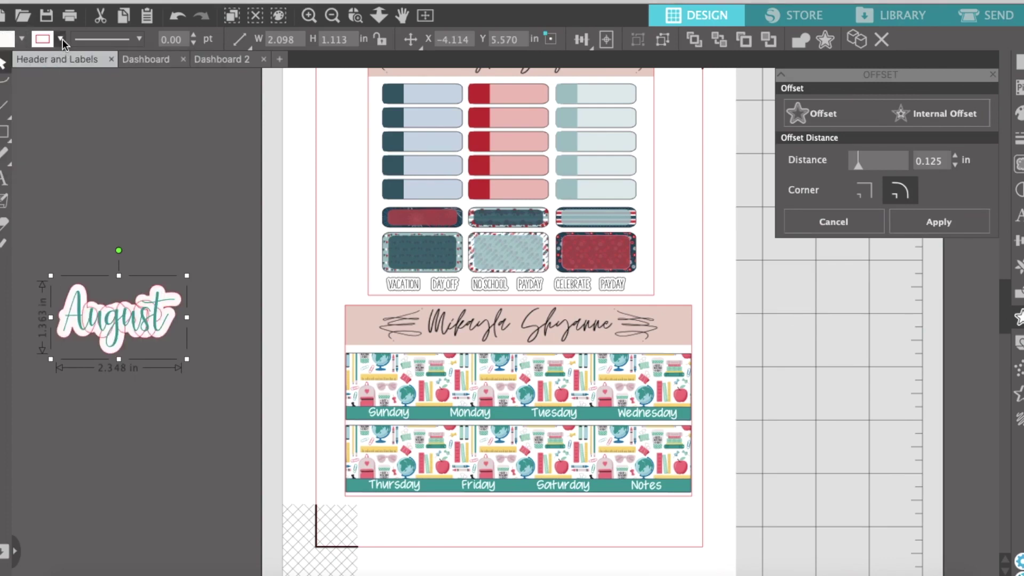
left_click(62, 43)
left_click(57, 62)
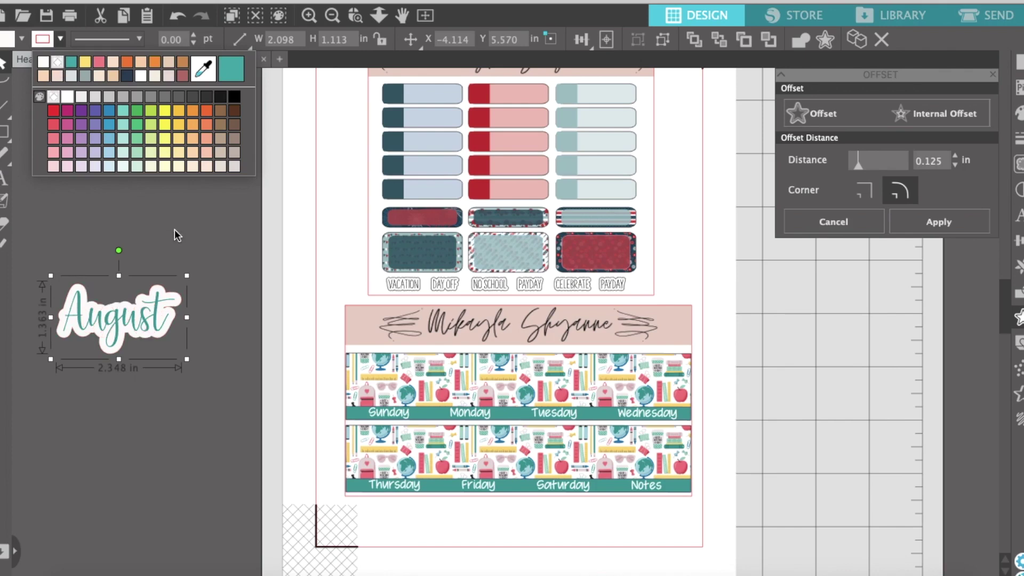
Reduce the offset distance around the August text to about 0.08 in.
left_click(954, 165)
left_click(954, 164)
left_click(954, 165)
left_click(954, 164)
left_click(954, 165)
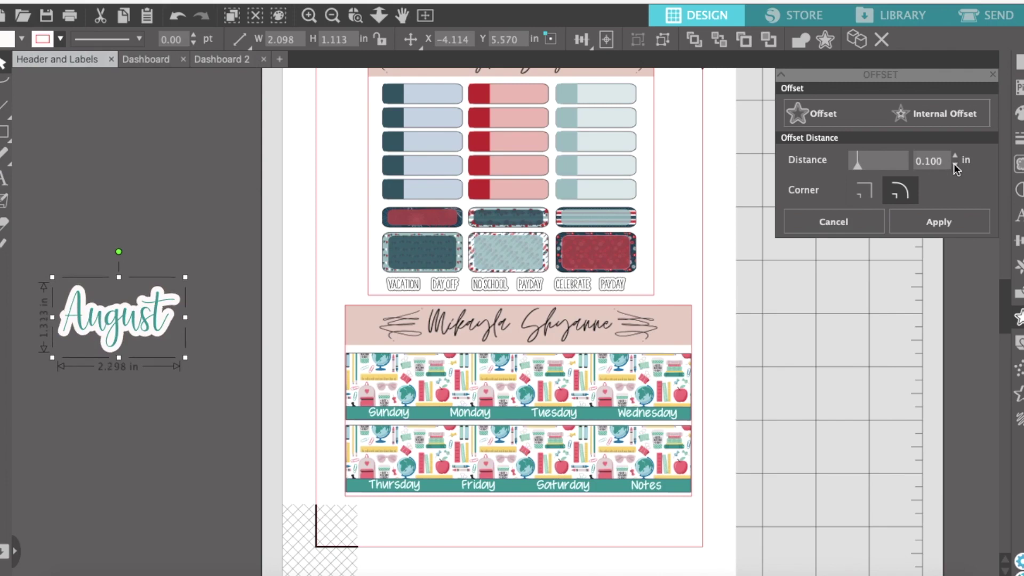
left_click(954, 164)
left_click(954, 165)
left_click(954, 165)
left_click(954, 165)
left_click(954, 165)
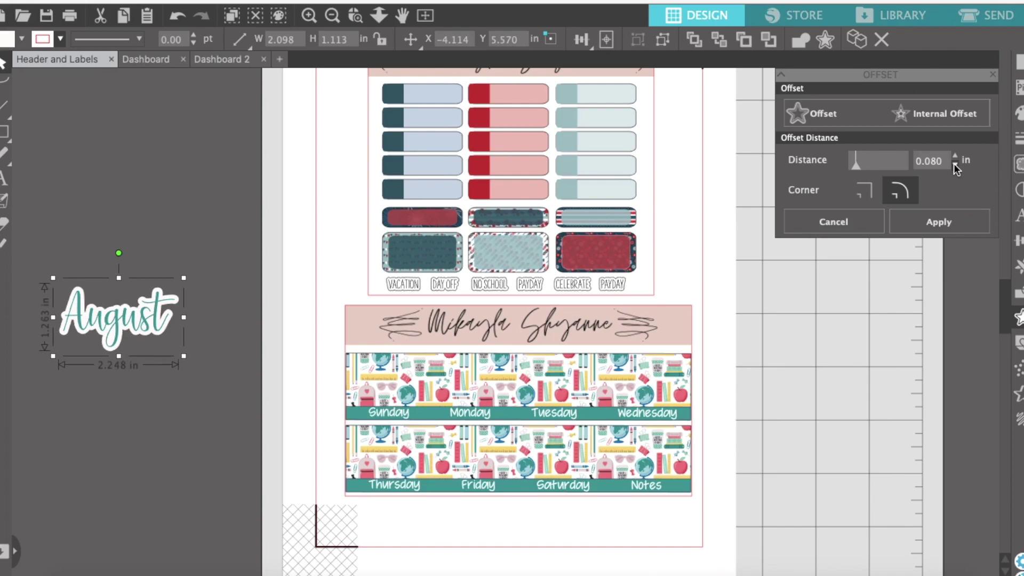
Group the August text with its white offset and move it onto the Sunday–Wednesday header strip.
left_click(190, 415)
left_click(80, 312)
left_click(602, 40)
left_click(181, 393)
left_click_drag(112, 322, 520, 386)
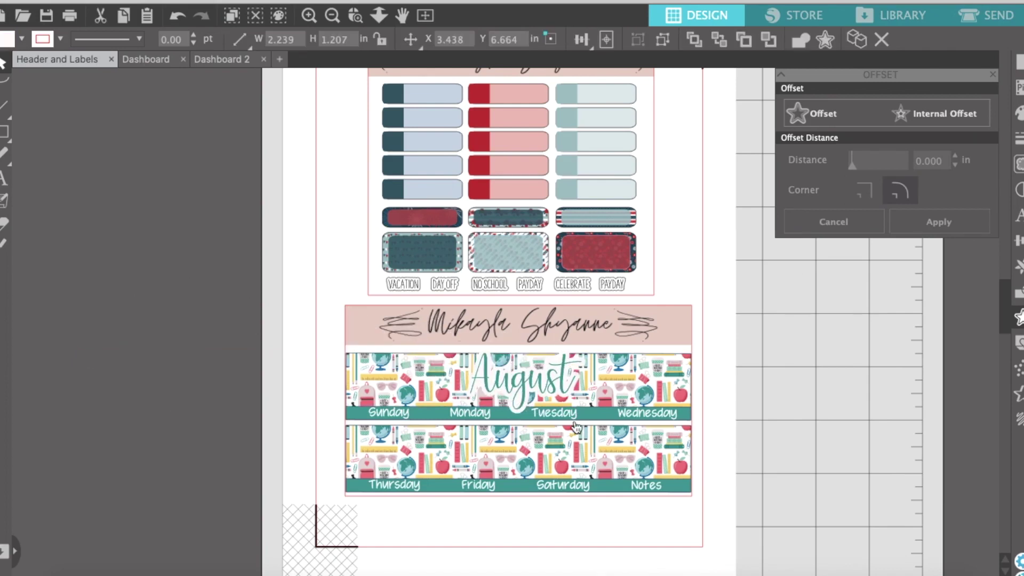
Scale the August title down to about 1.77 × 0.96 in and position it mid-strip above the Monday and Tuesday labels.
left_click(577, 413)
left_click_drag(577, 413, 531, 375)
left_click(528, 376)
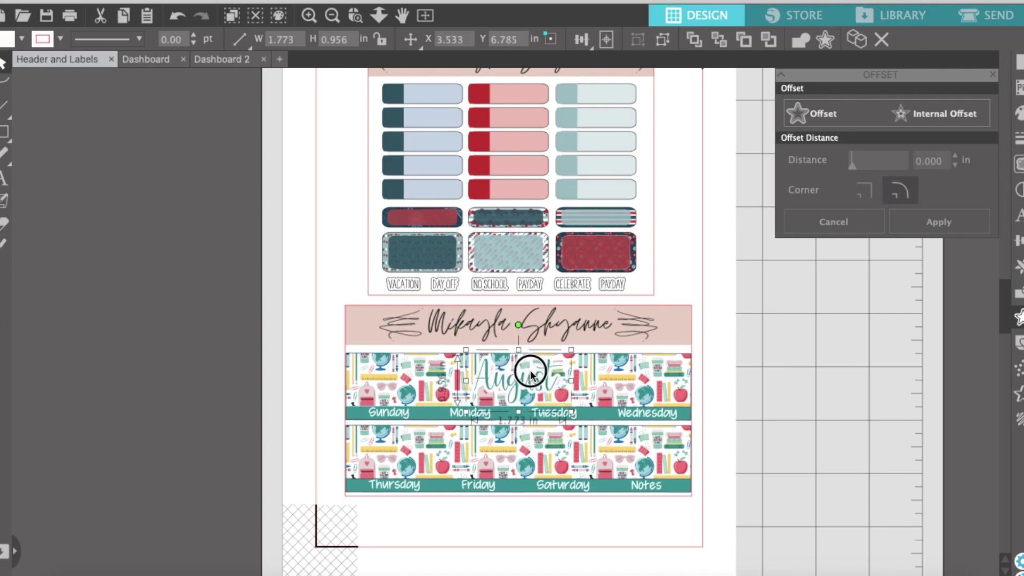
left_click(800, 429)
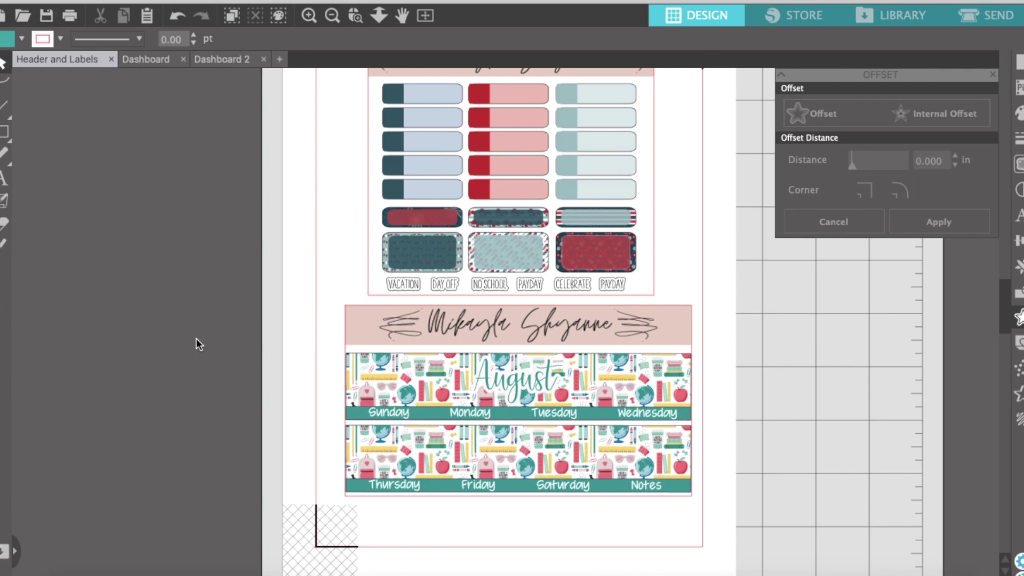
Ungroup all the two-tone labels in the five rows along with the three small and three large patterned labels beneath them.
scroll(661, 256, "up", 3)
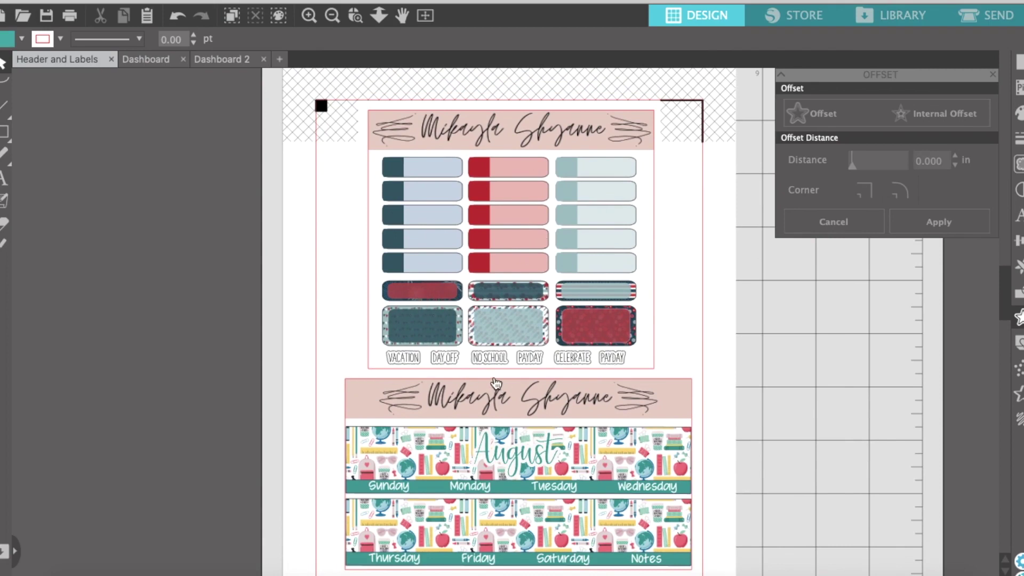
left_click(400, 168)
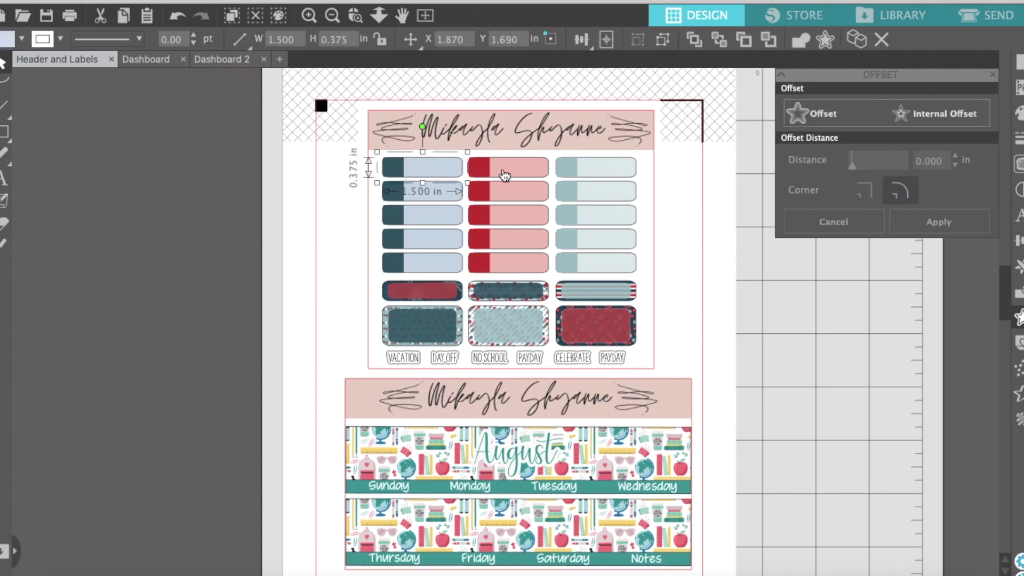
left_click(542, 168, "shift")
left_click(571, 175, "shift")
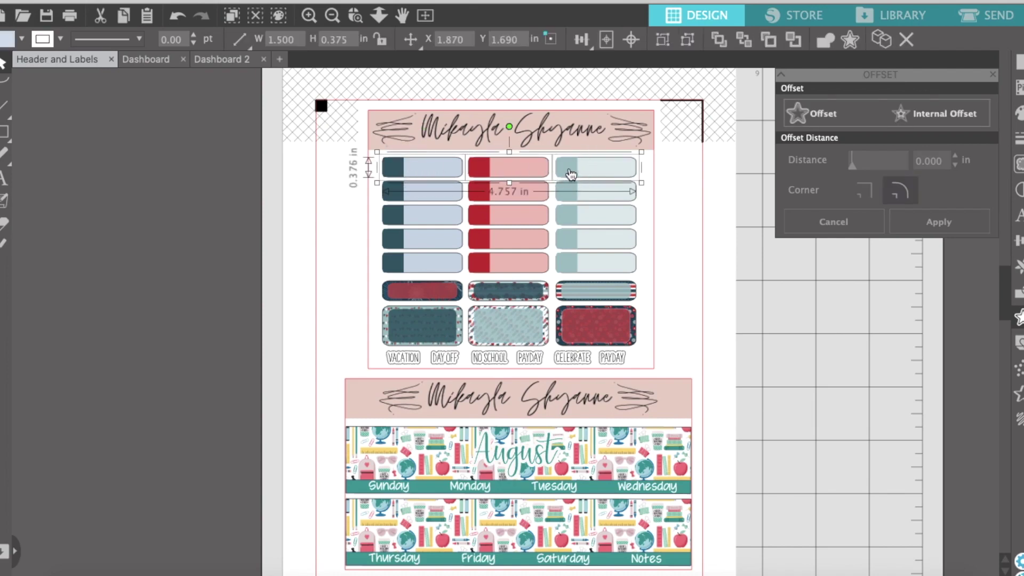
left_click(532, 199, "shift")
left_click(442, 210, "shift")
left_click(508, 216, "shift")
left_click(569, 240, "shift")
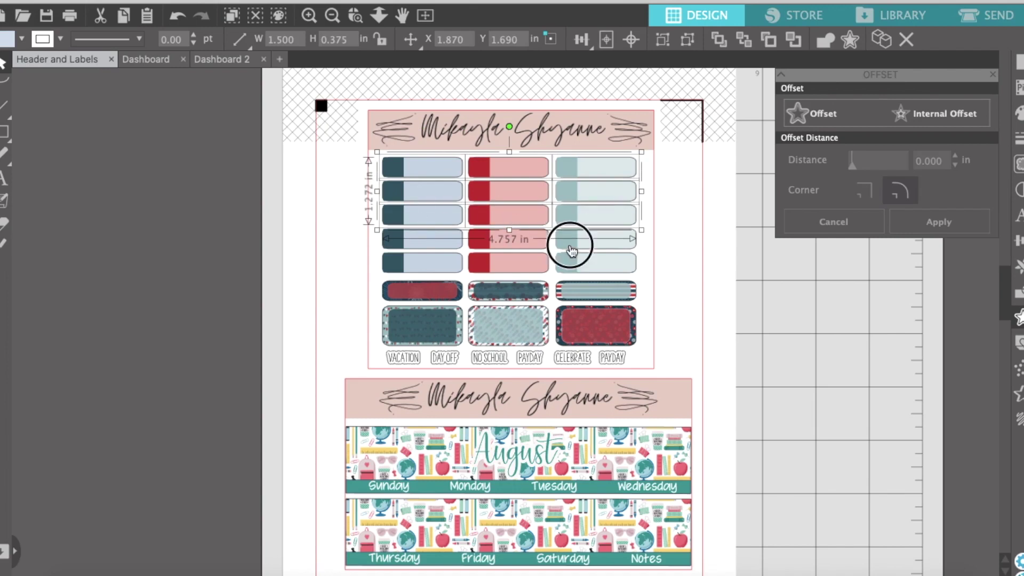
left_click(432, 270, "shift")
left_click(505, 267, "shift")
left_click(578, 268, "shift")
left_click(578, 297, "shift")
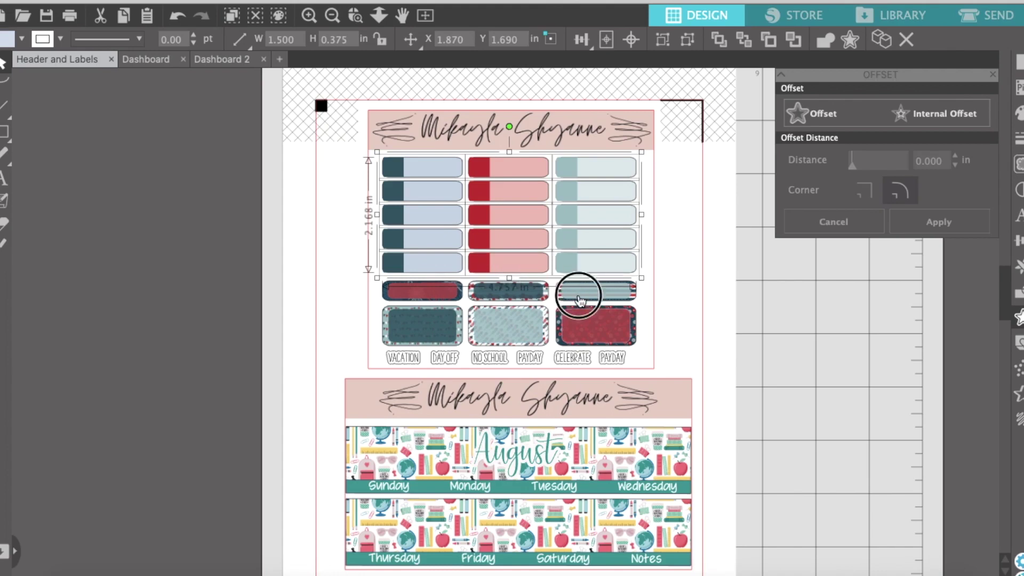
left_click(509, 291, "shift")
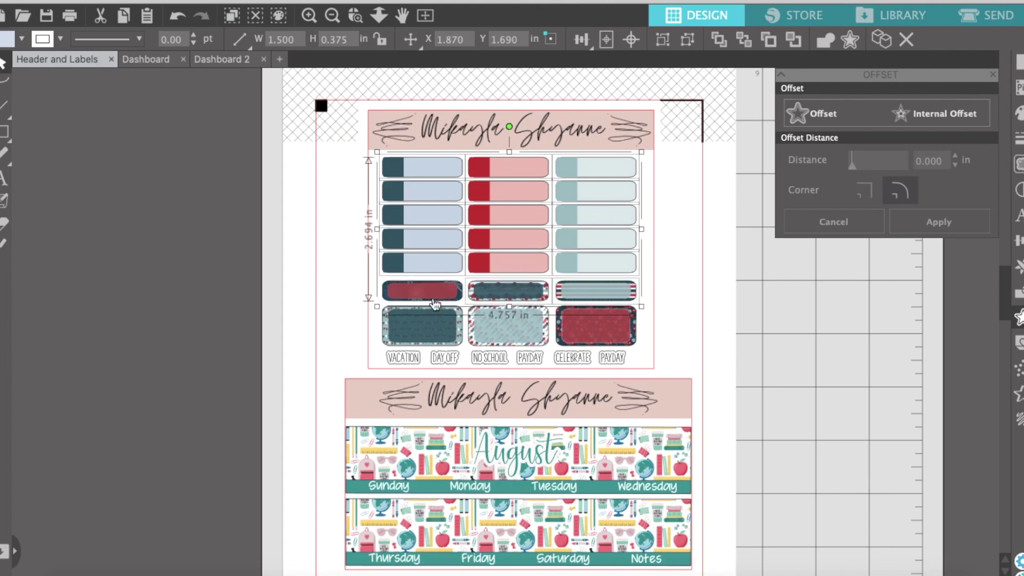
left_click(423, 331, "shift")
left_click(499, 326, "shift")
left_click(585, 331, "shift")
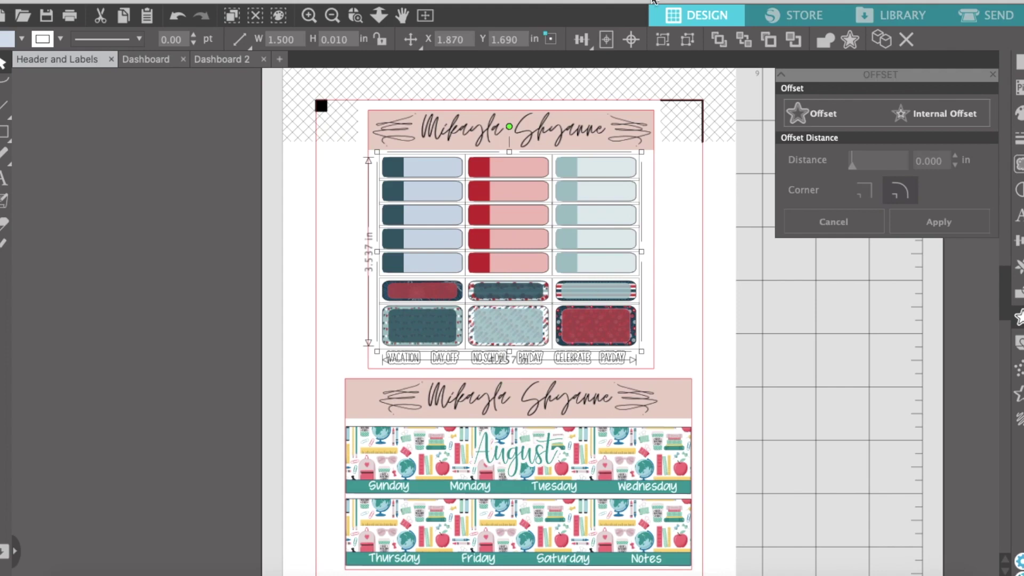
left_click(687, 41)
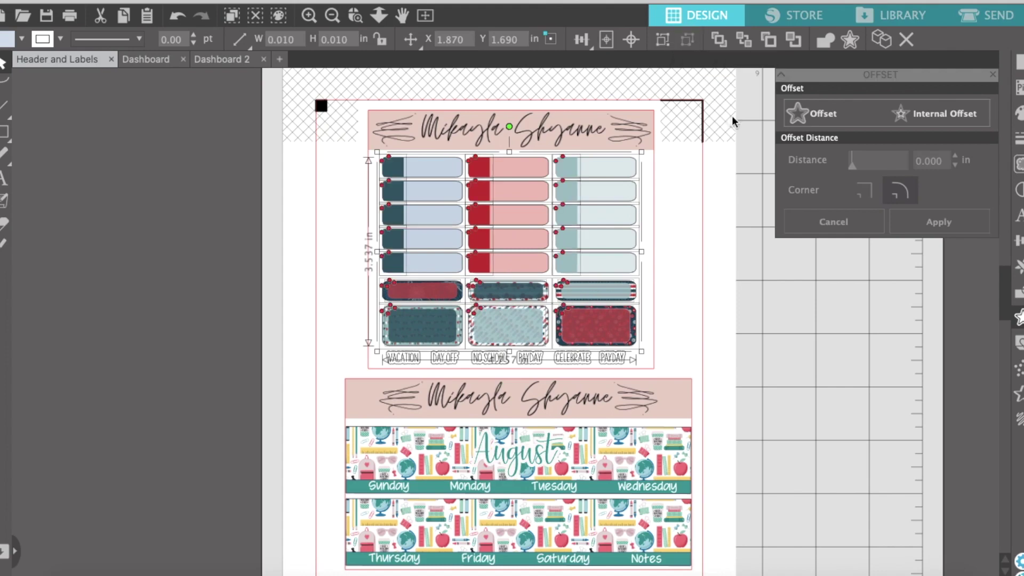
left_click(704, 231)
left_click(565, 170)
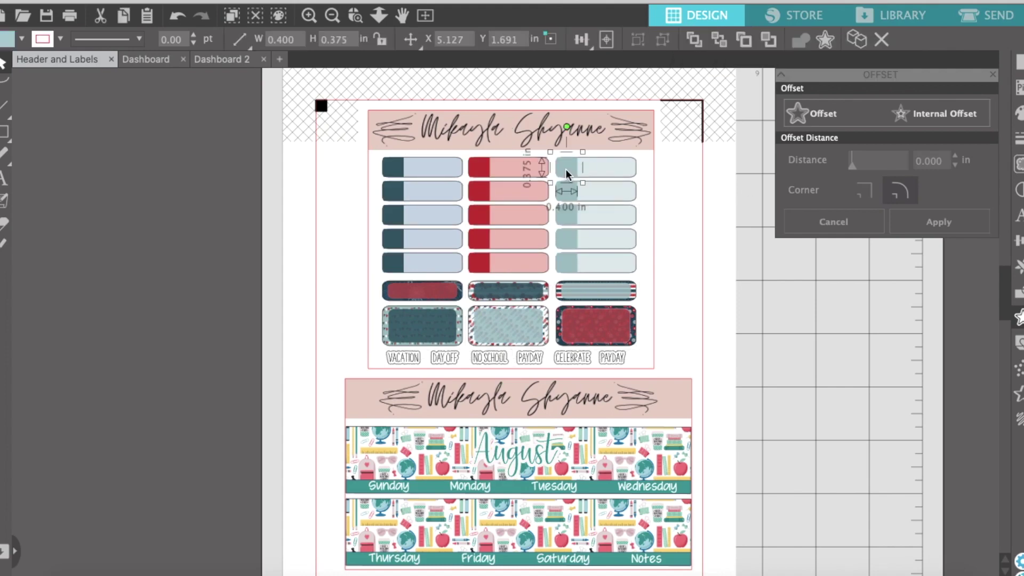
left_click(389, 169)
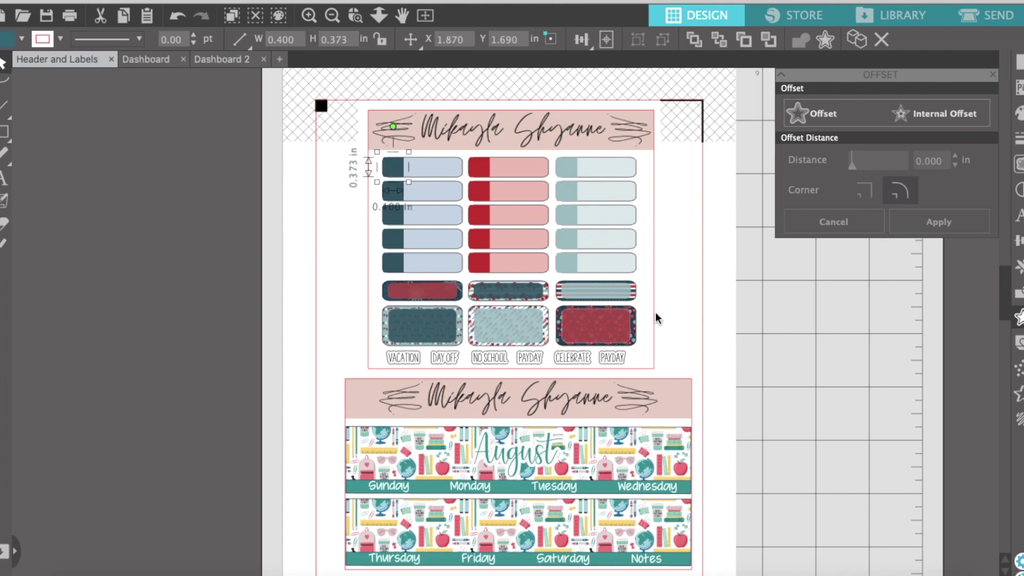
Fill the border of the left large label with the white paper that has scattered teal confetti.
left_click(460, 329)
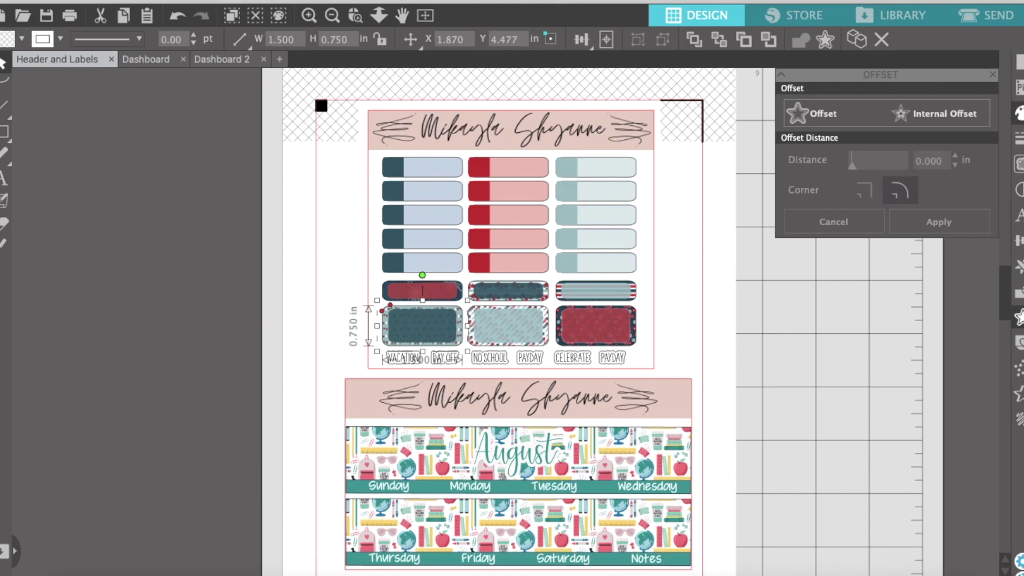
left_click(1019, 113)
left_click(834, 94)
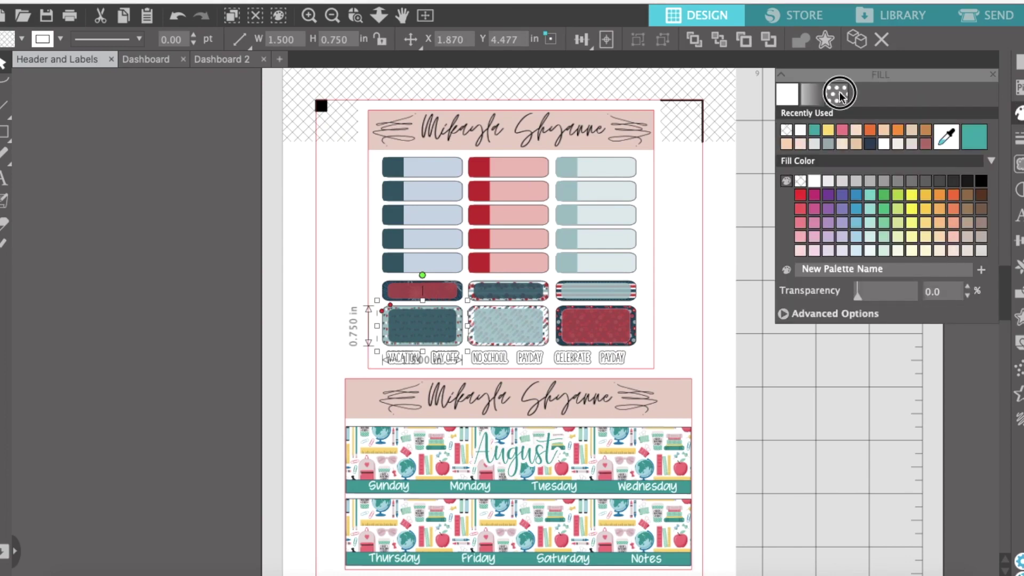
scroll(843, 225, "down", 3)
scroll(843, 225, "down", 6)
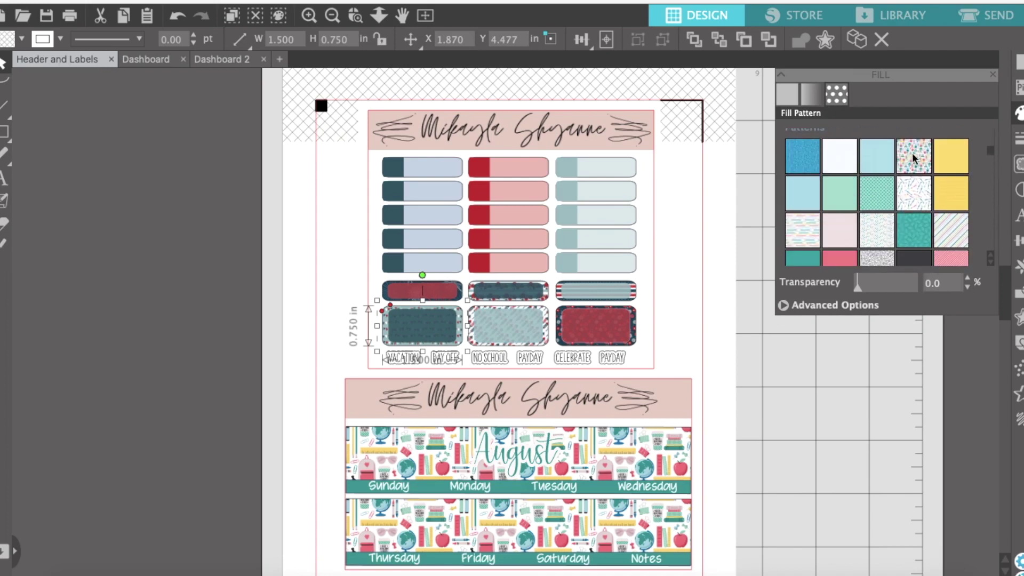
left_click(916, 198)
Fill the middle large label's border with 86-LoveToLearn-Paper5 and the right large label's border with the multicolored confetti paper.
left_click(549, 334)
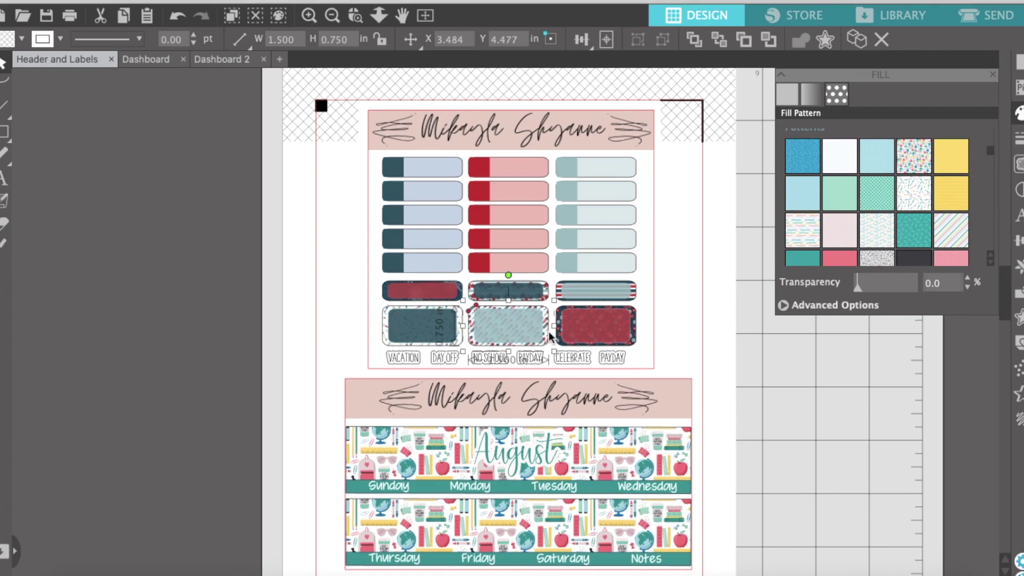
left_click(810, 235)
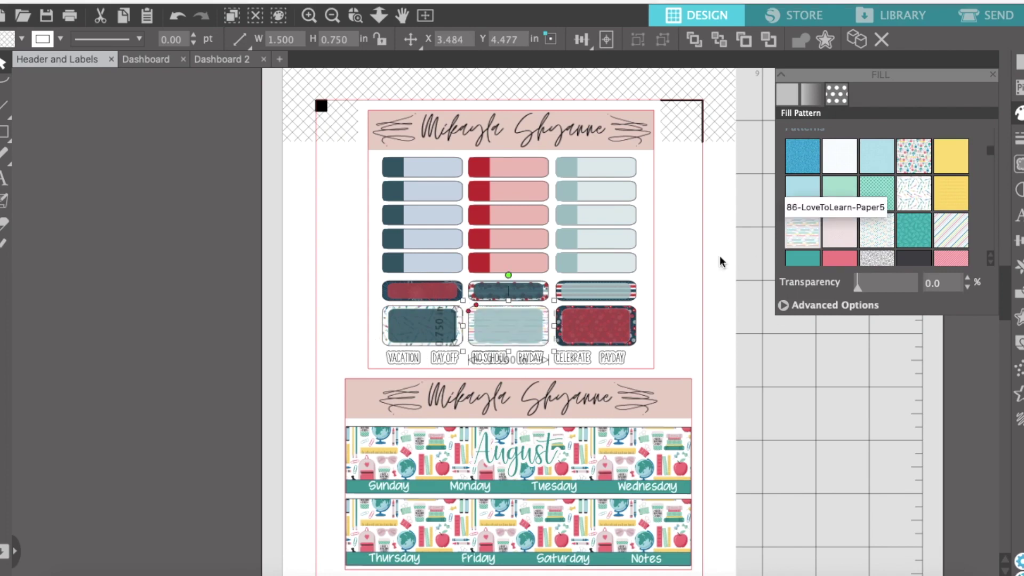
left_click(635, 335)
left_click(635, 335)
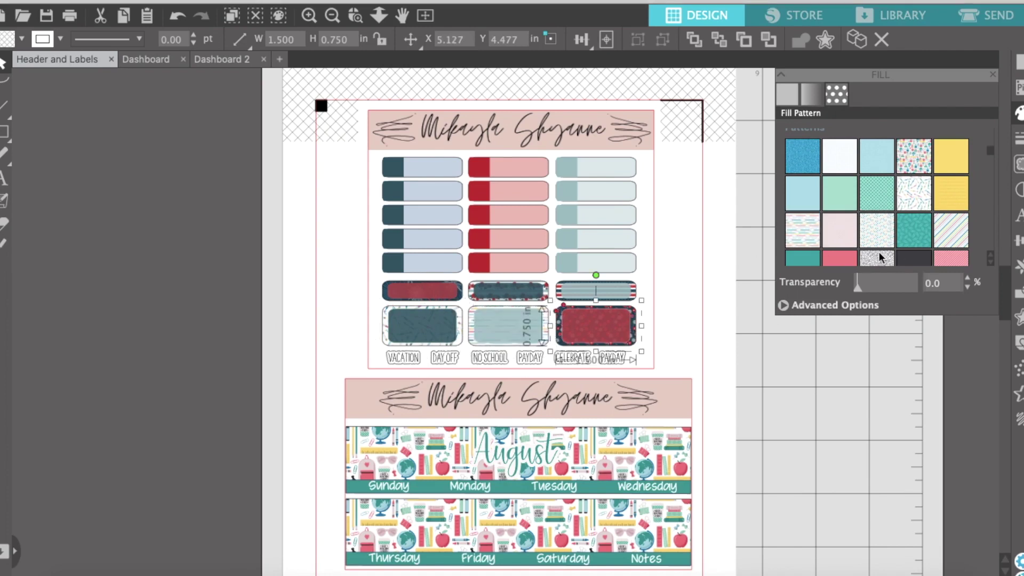
scroll(879, 251, "down", 1)
left_click(871, 248)
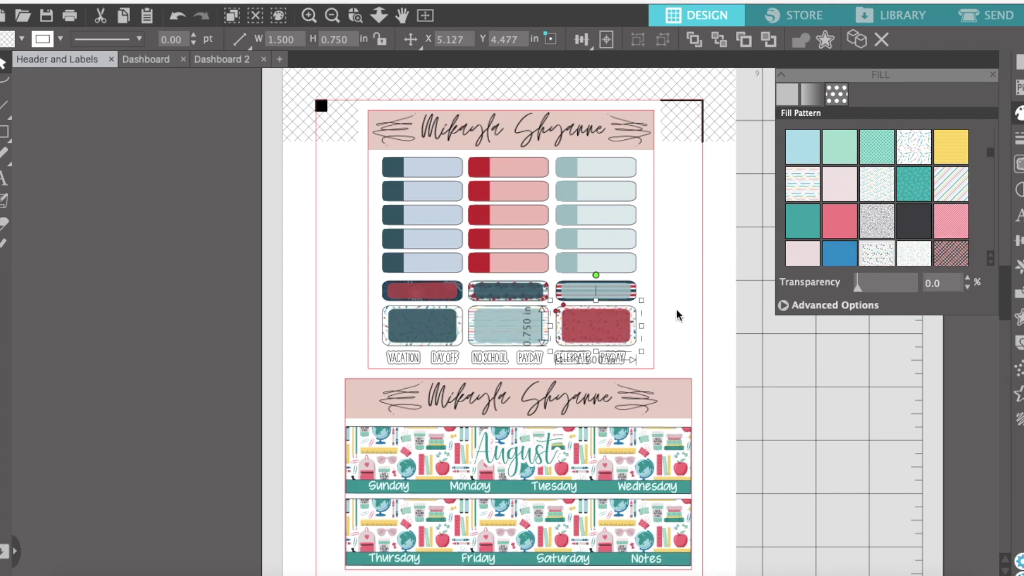
Fill the small labels' borders with LoveToLearn papers: black-and-white speckle on the right, light print in the middle, diagonal stripes on the left.
left_click(634, 292)
left_click(879, 219)
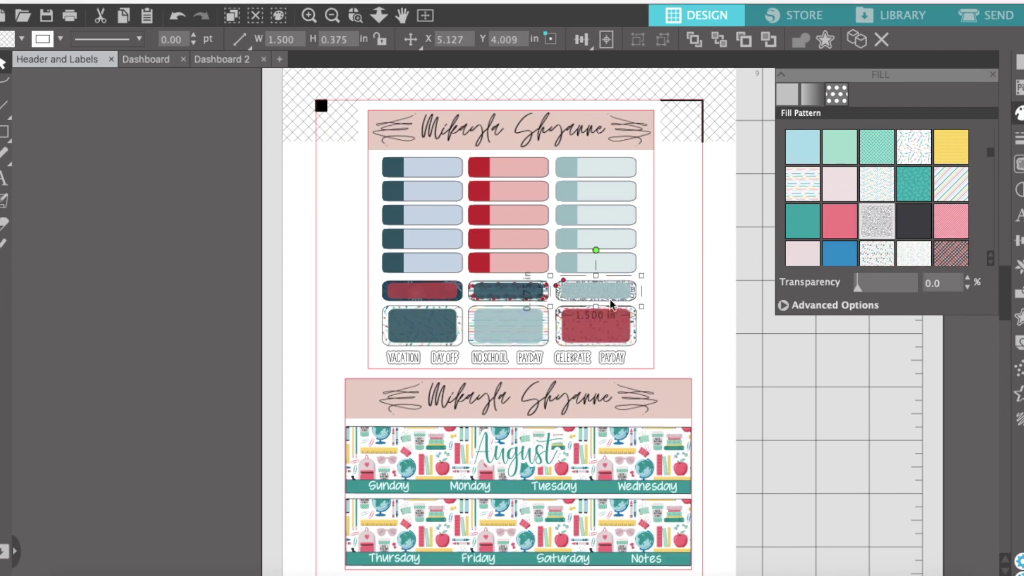
left_click(547, 294)
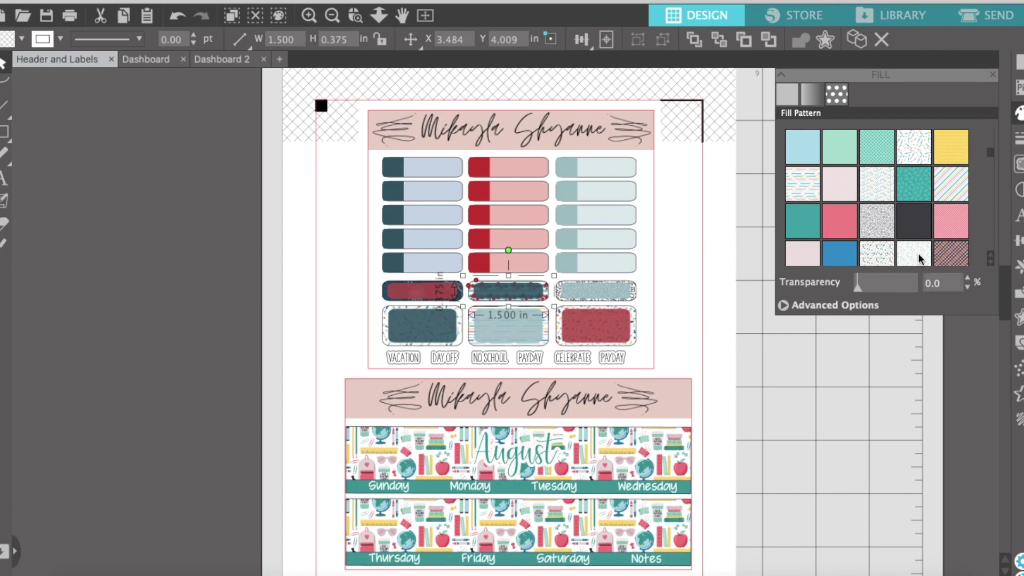
left_click(454, 294)
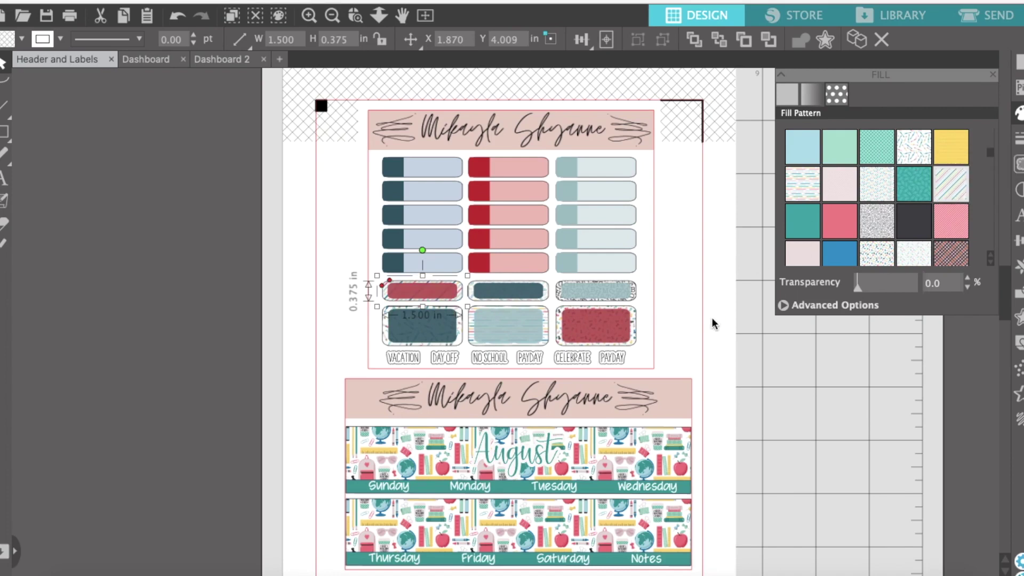
left_click(784, 94)
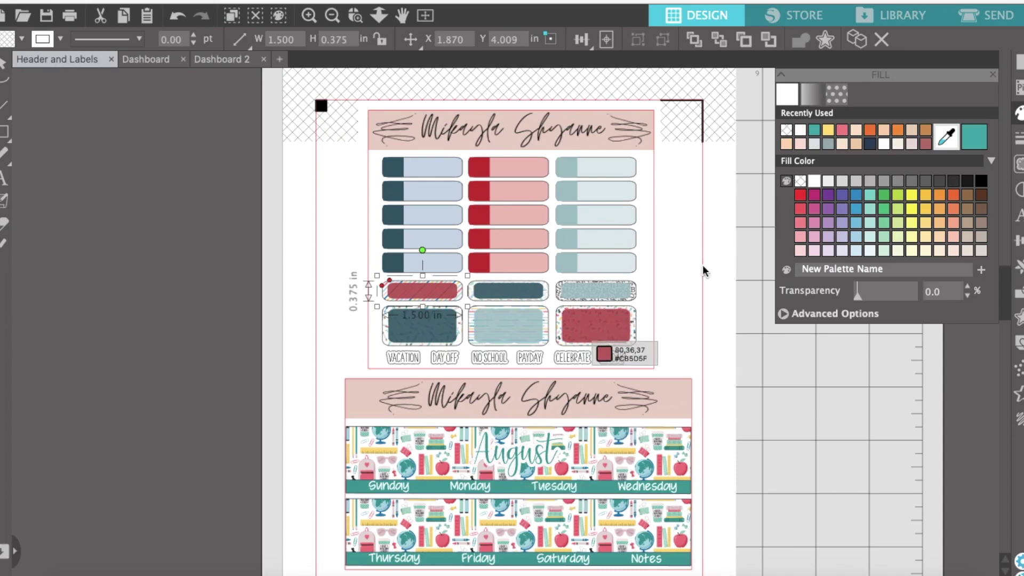
left_click(561, 470)
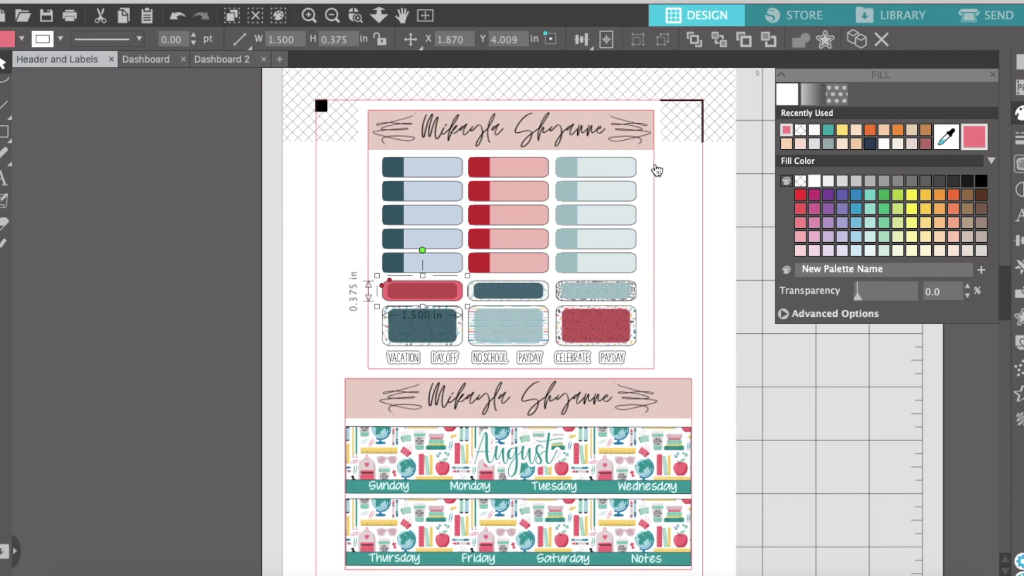
left_click(174, 17)
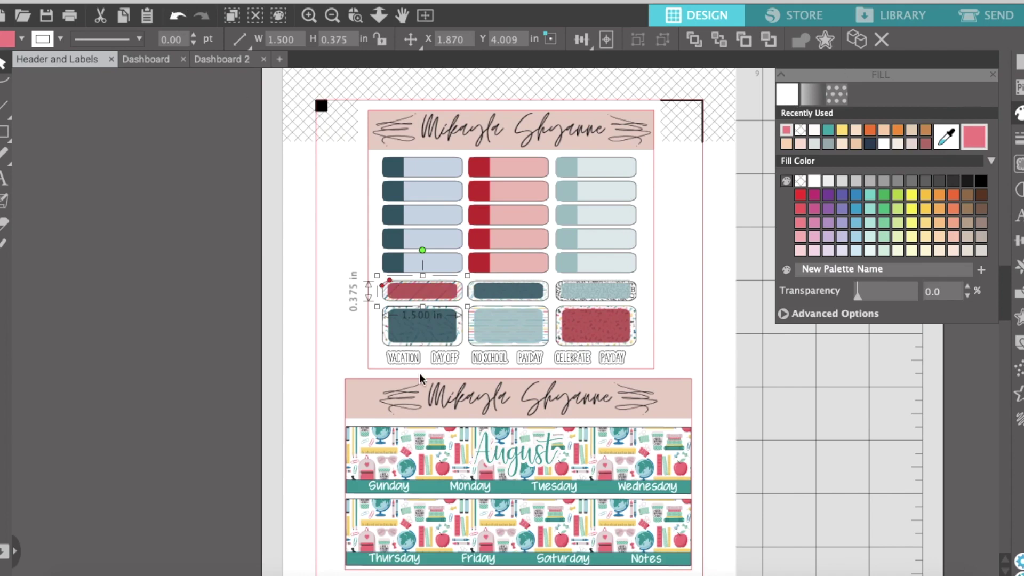
left_click(723, 317)
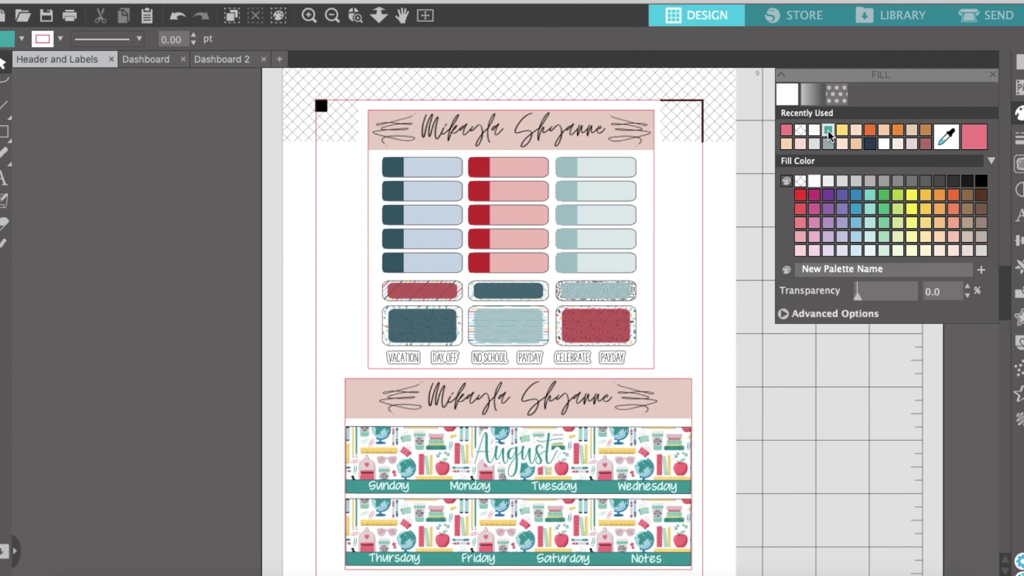
left_click(785, 130)
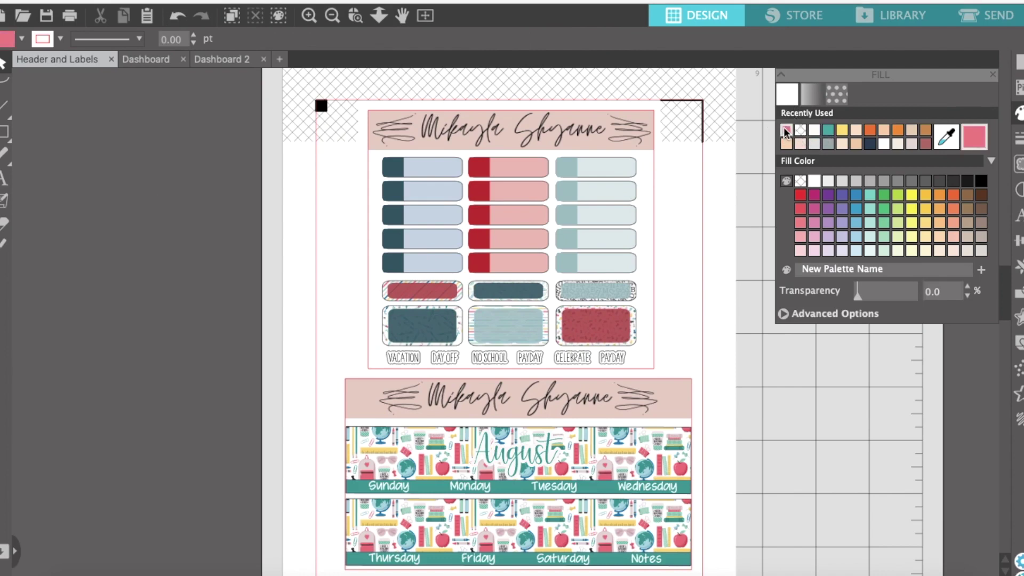
left_click(842, 130)
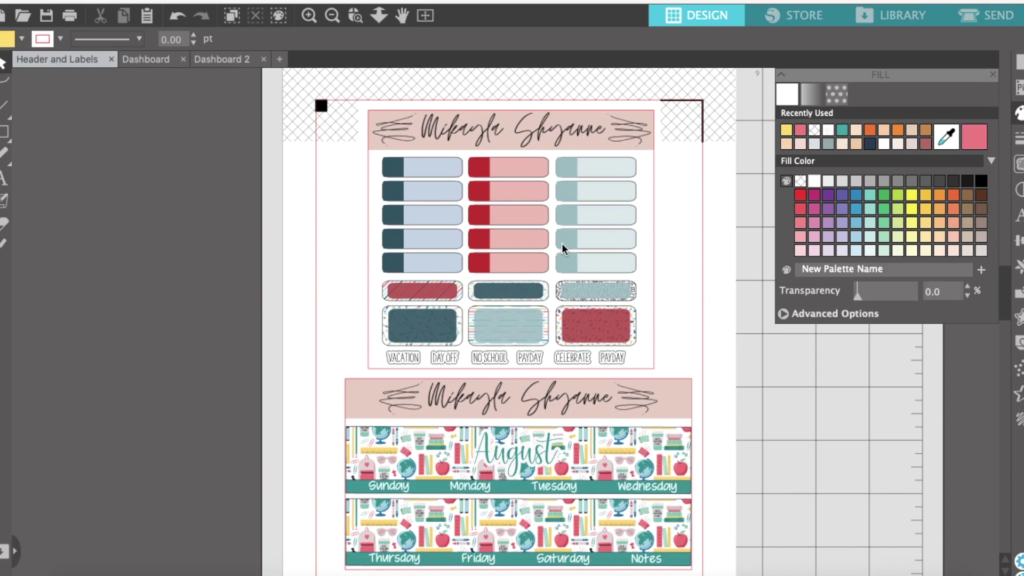
Recolor the centers of the three small labels with solid pink, teal and yellow from left to right.
left_click(423, 297)
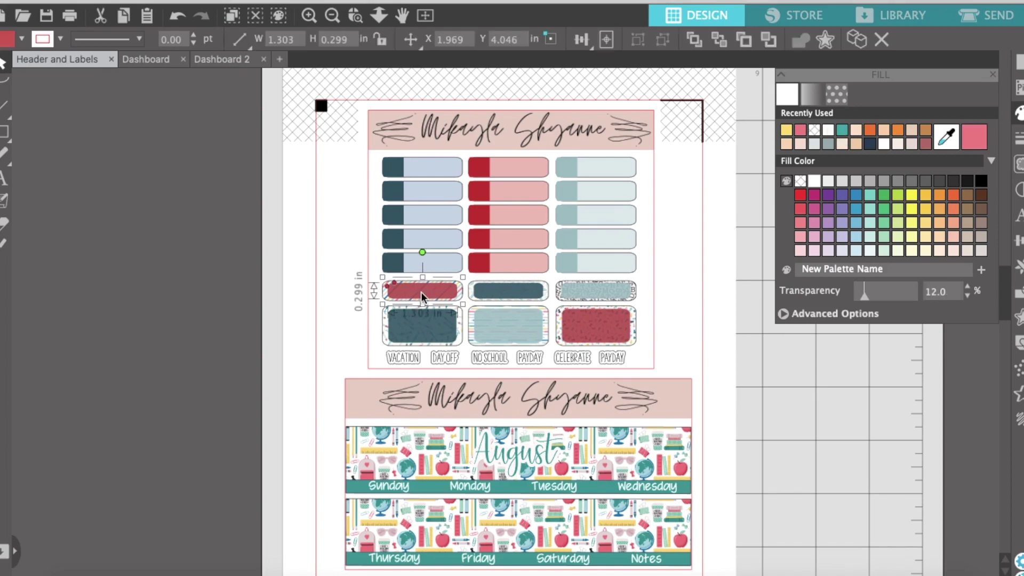
left_click(786, 130)
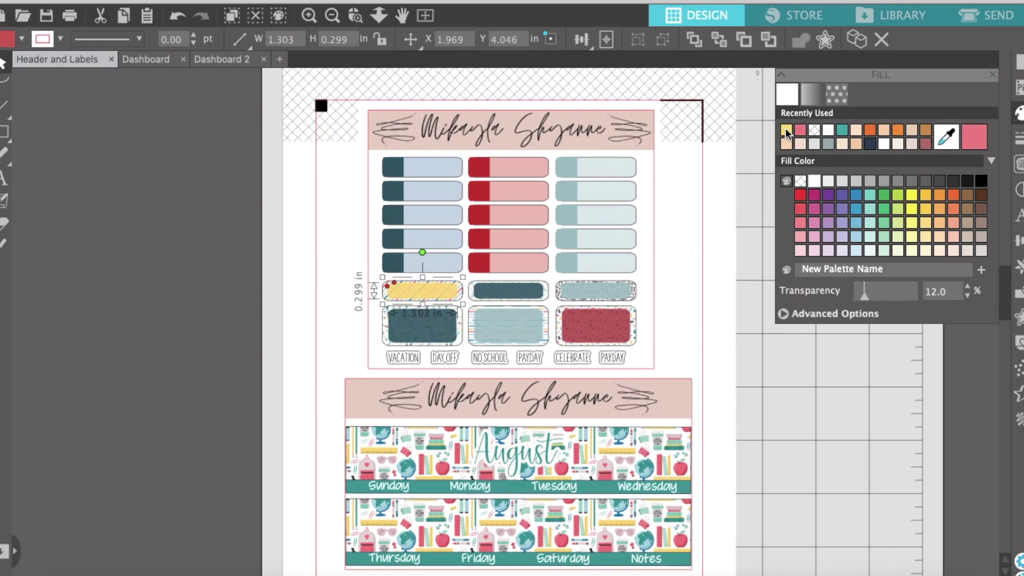
left_click(801, 131)
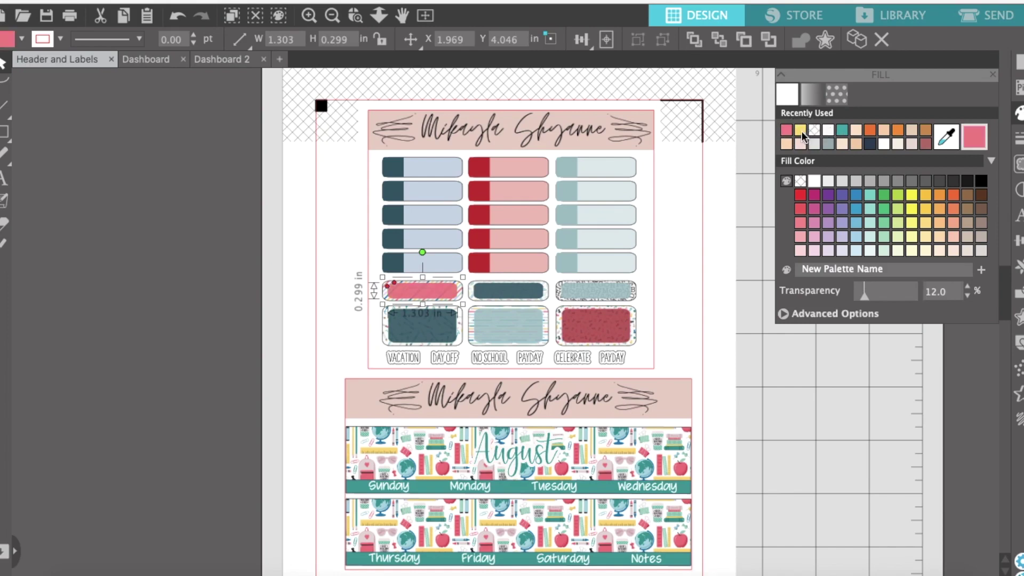
left_click(517, 292)
left_click(799, 131)
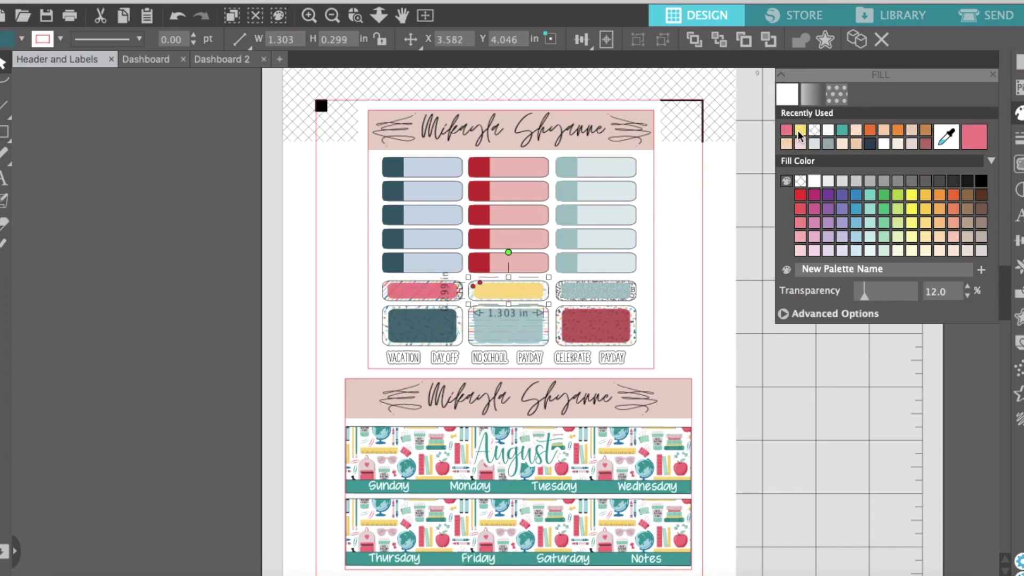
left_click(840, 131)
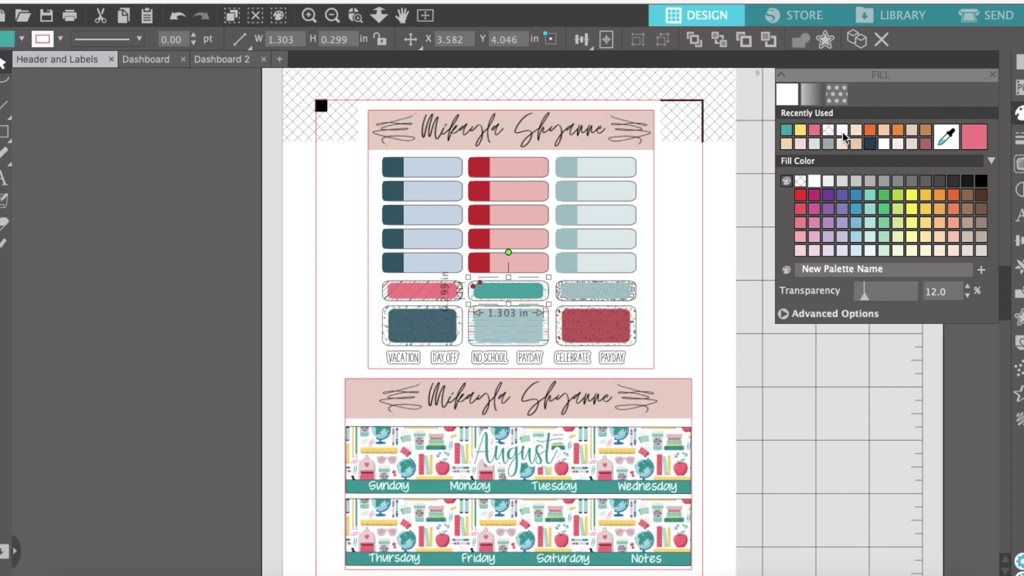
left_click(600, 297)
left_click(800, 130)
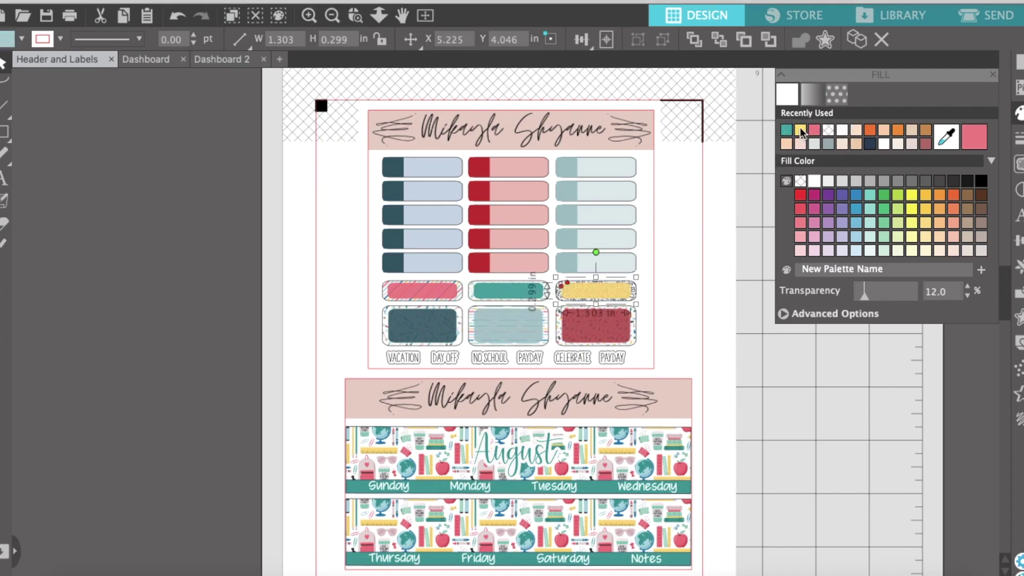
Recolor the large labels' centers with solid pink on the left, teal in the middle and pink on the right.
left_click(438, 330)
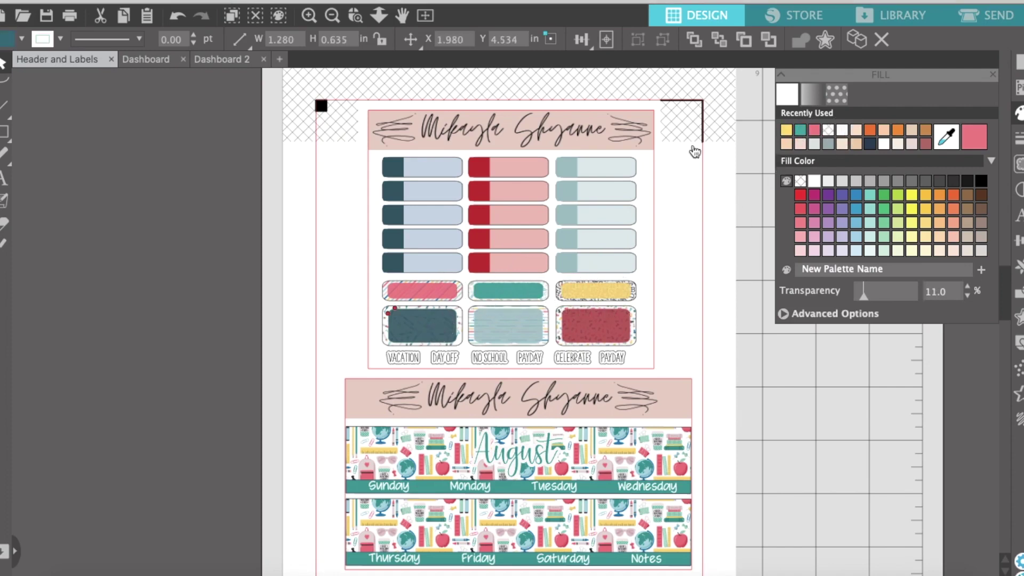
left_click(813, 130)
left_click(520, 332)
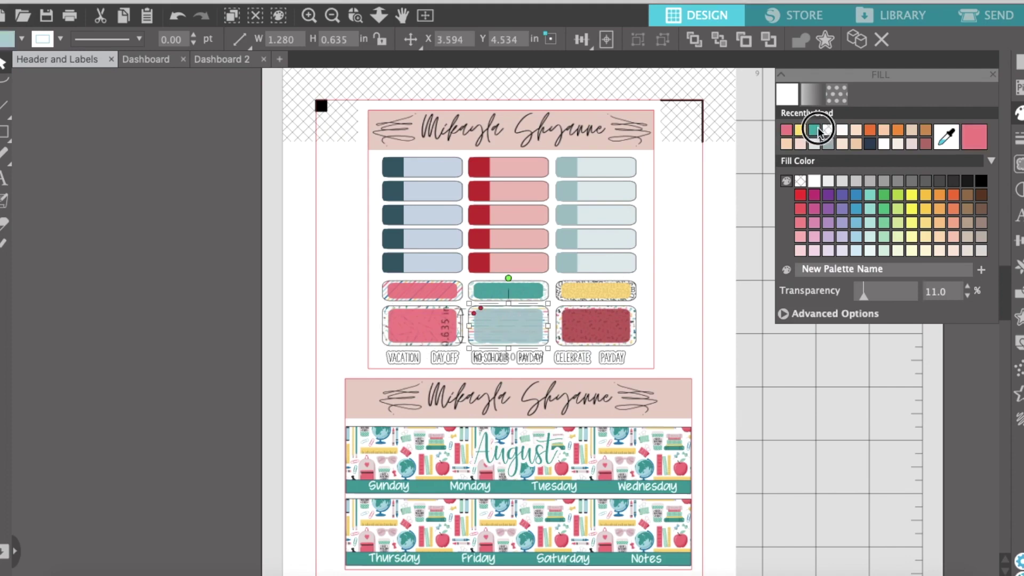
left_click(814, 130)
left_click(584, 346)
left_click(825, 130)
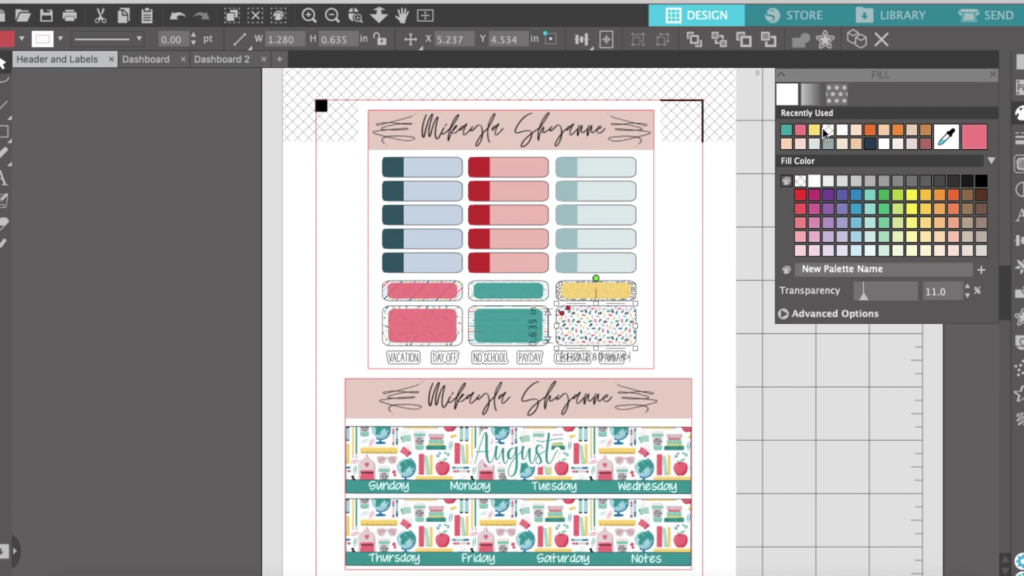
left_click(817, 128)
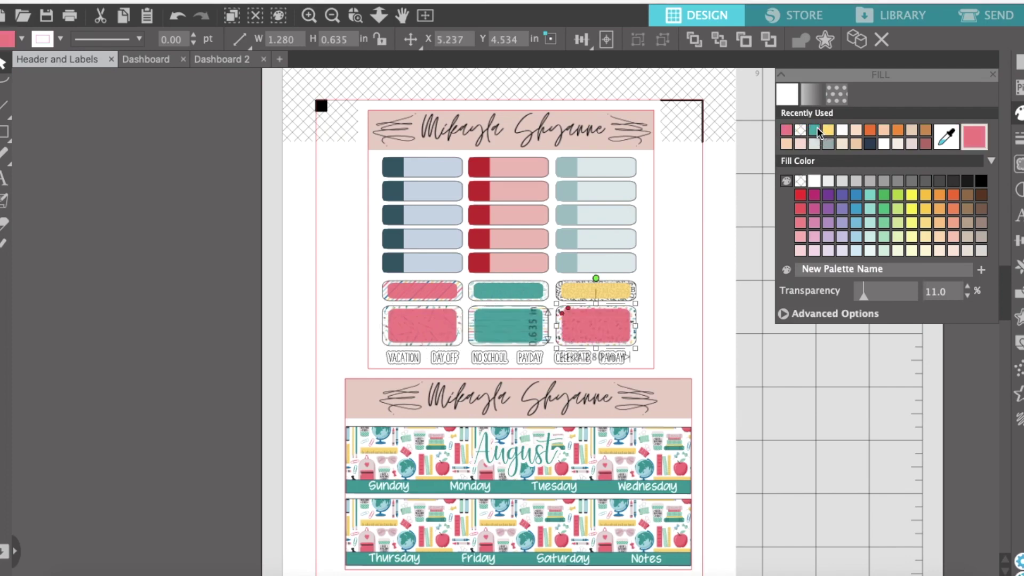
left_click(703, 313)
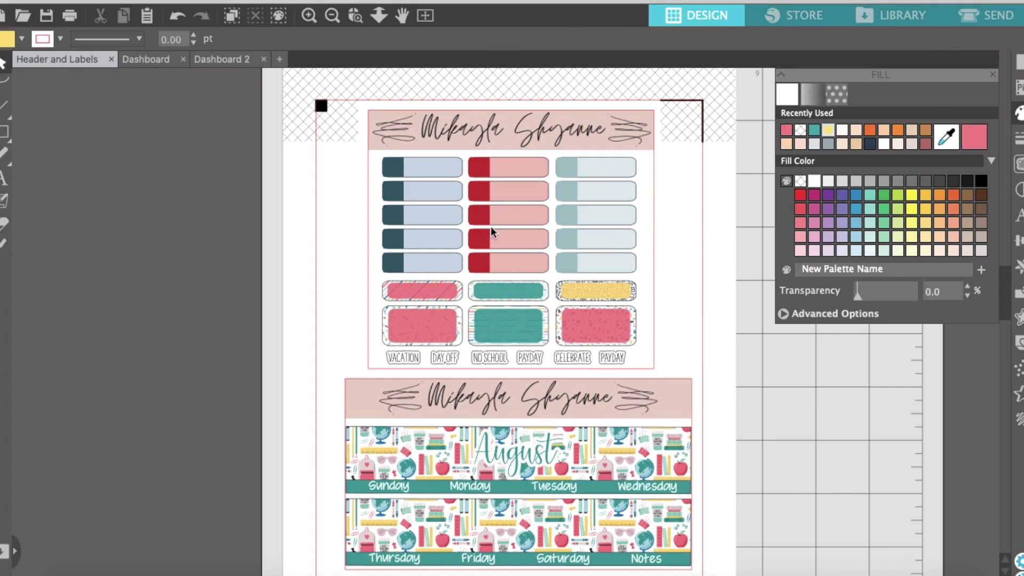
Fill the dark end blocks of all five strip labels in the left column with the solid pink.
left_click(395, 167)
left_click(393, 190, "shift")
left_click(393, 216, "shift")
left_click(393, 239, "shift")
left_click(393, 263, "shift")
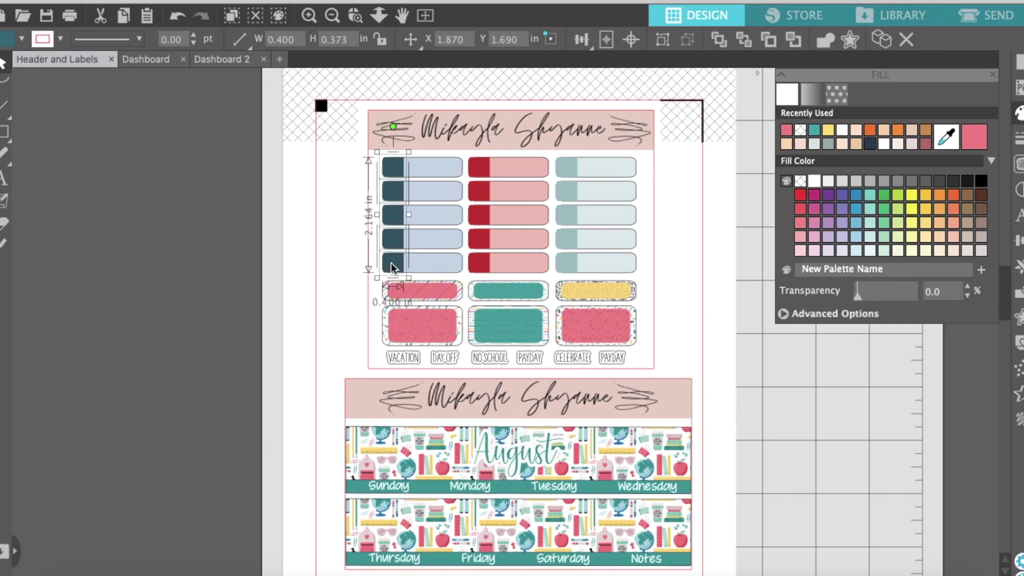
left_click(786, 130)
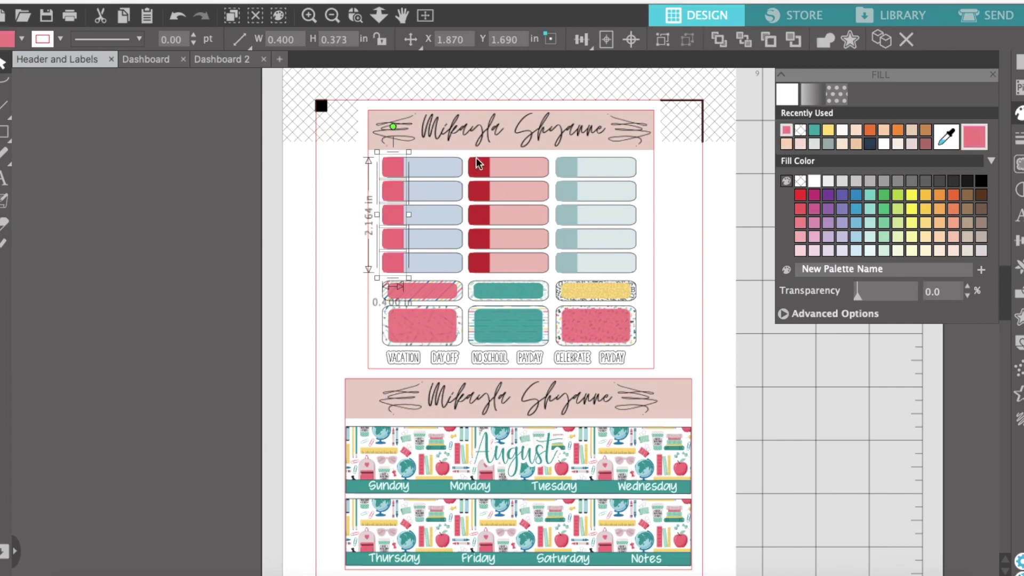
Fill the red end blocks of all five strip labels in the middle column with the solid teal.
left_click(481, 166)
left_click(483, 192, "shift")
left_click(481, 215, "shift")
left_click(480, 238, "shift")
left_click(480, 262, "shift")
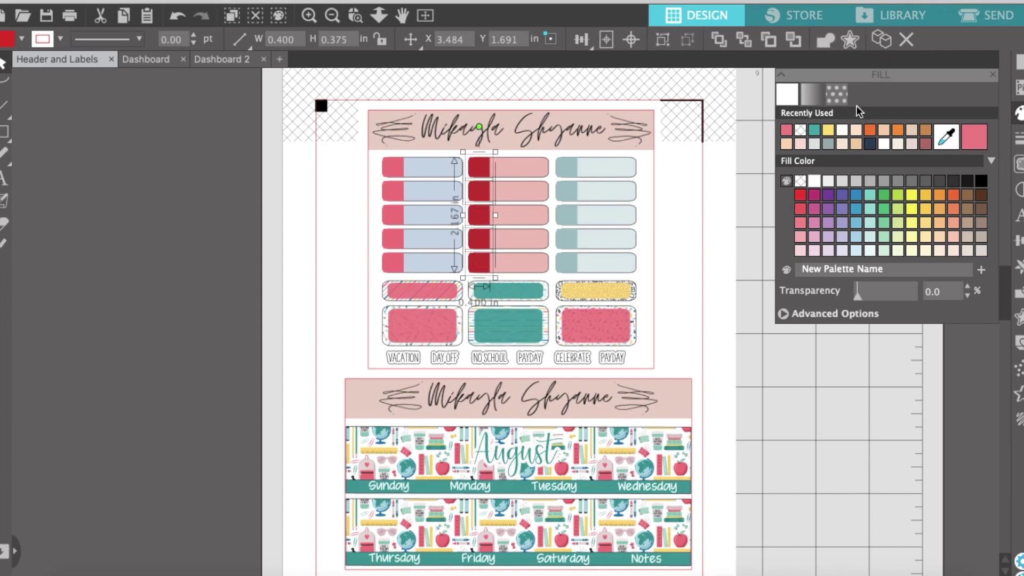
left_click(813, 130)
Fill the end blocks of all five strip labels in the right column with the solid yellow.
left_click(567, 167)
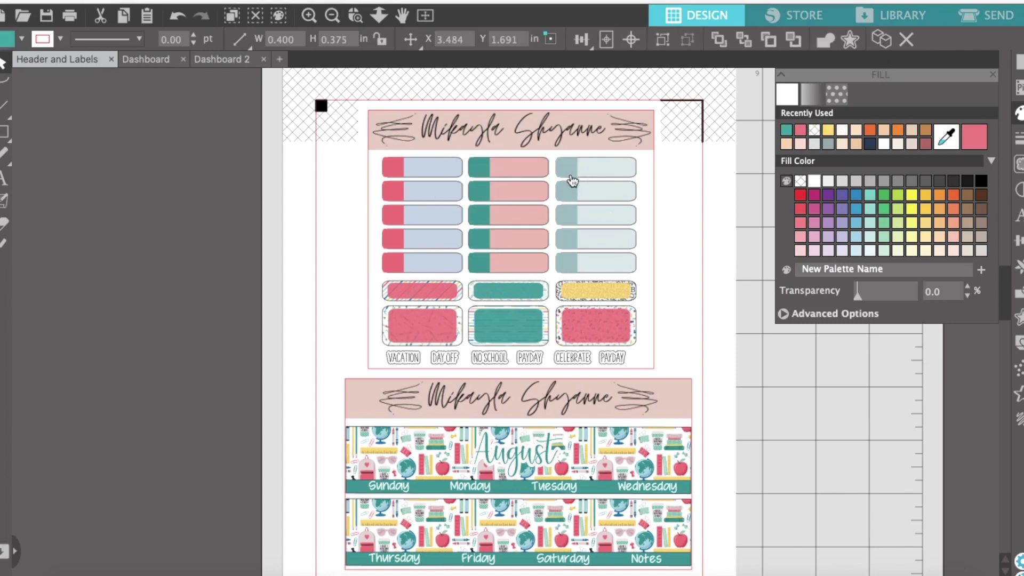
left_click(567, 192, "shift")
left_click(567, 215, "shift")
left_click(566, 240, "shift")
left_click(566, 263, "shift")
left_click(828, 132)
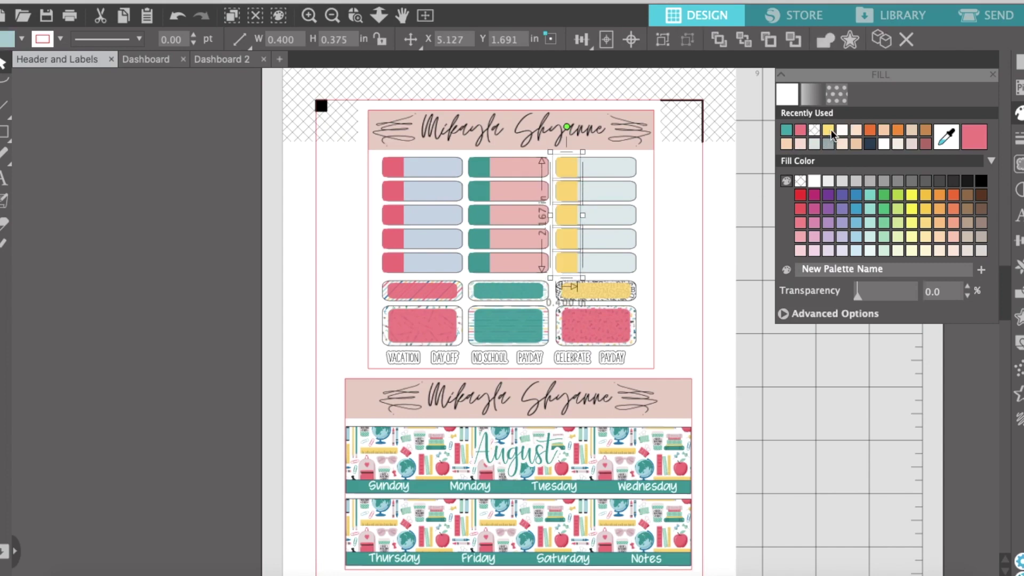
Change the center of the right large label to the solid yellow.
left_click(599, 320)
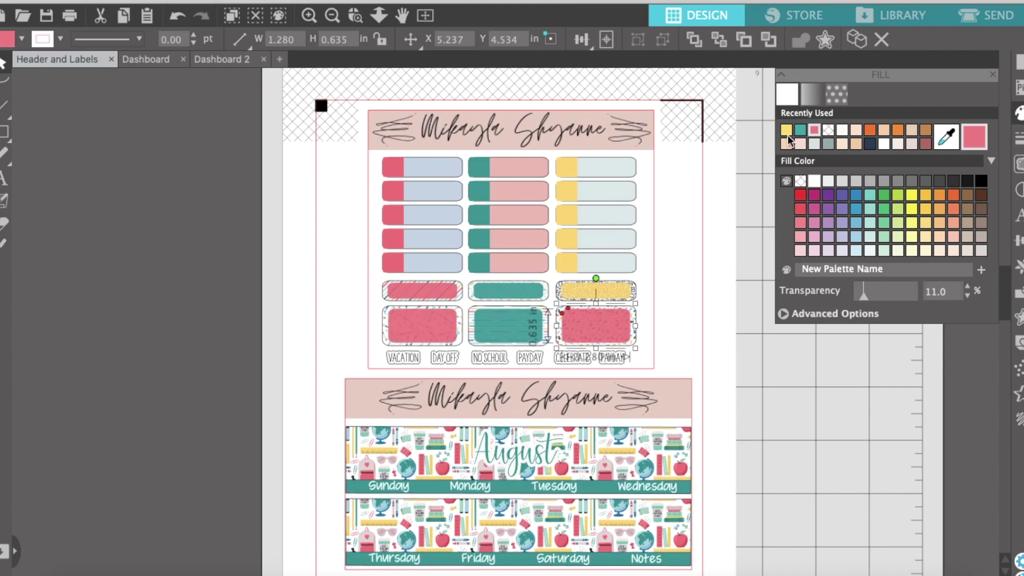
left_click(786, 130)
left_click(423, 269)
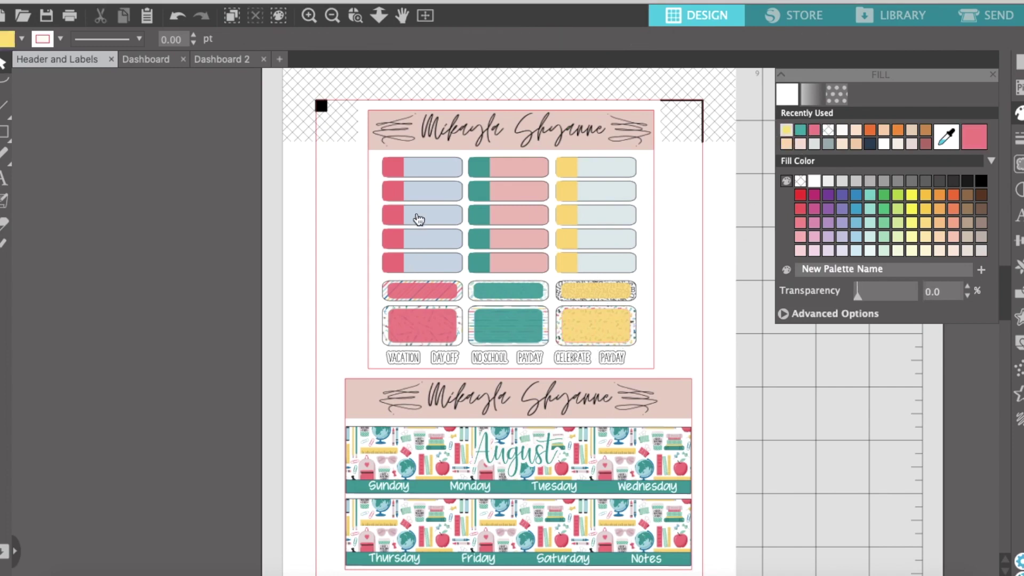
Recolor the bodies of the five left-column strip labels with a lighter tint of the pink, FEC0C9.
left_click(423, 179)
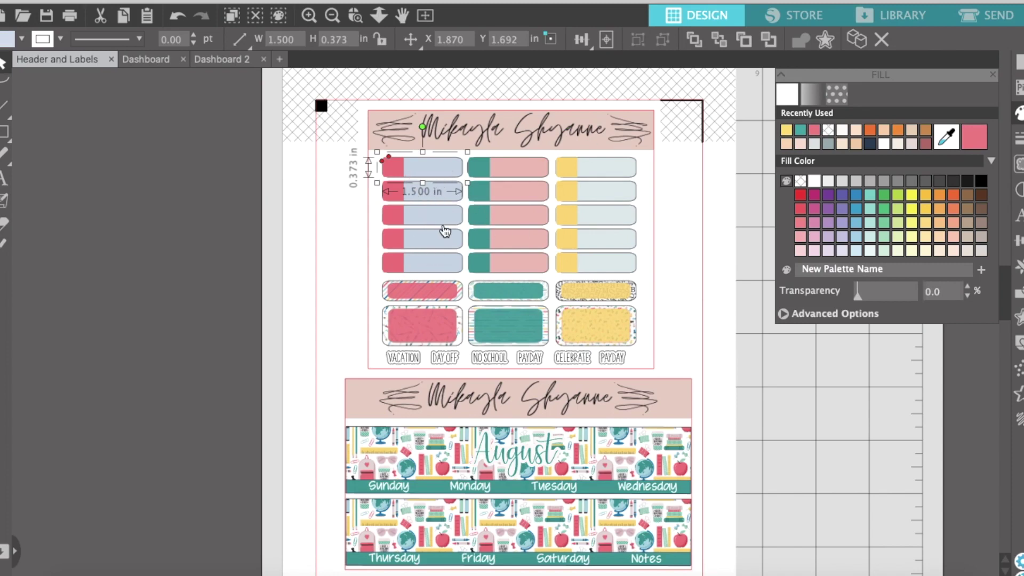
left_click(783, 314)
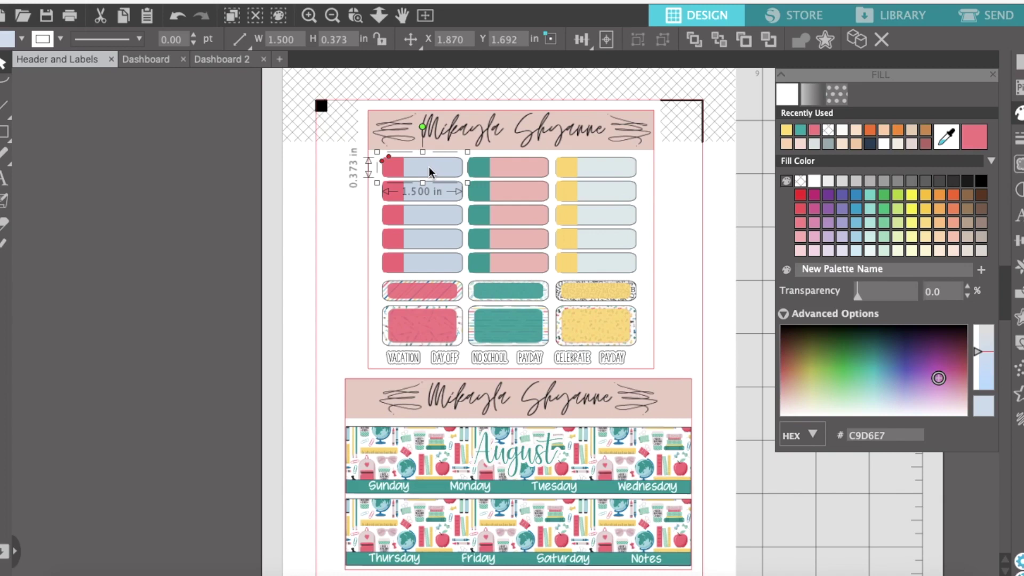
left_click(436, 197, "shift")
left_click(436, 219, "shift")
left_click(435, 244, "shift")
left_click(436, 265, "shift")
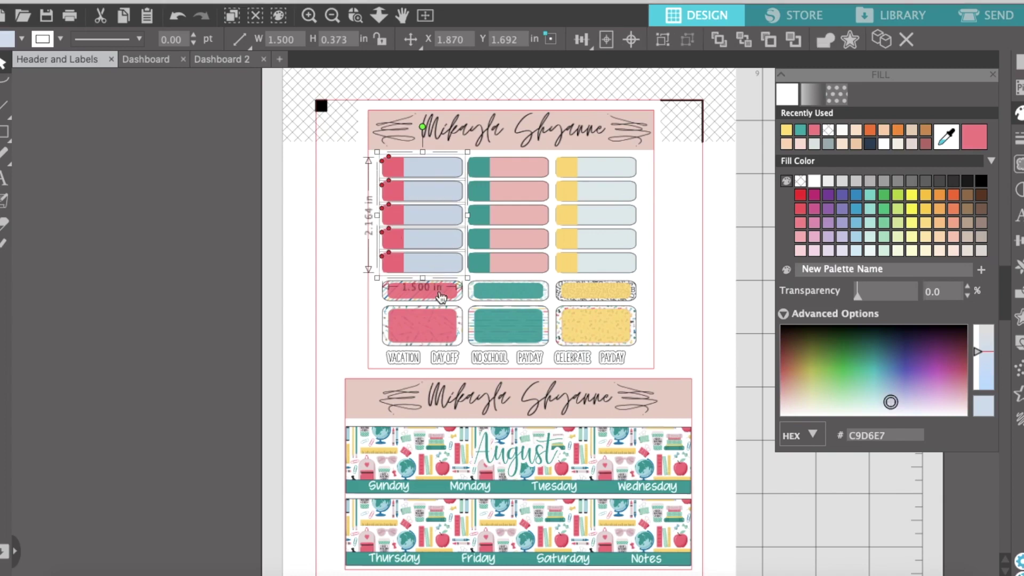
left_click(815, 129)
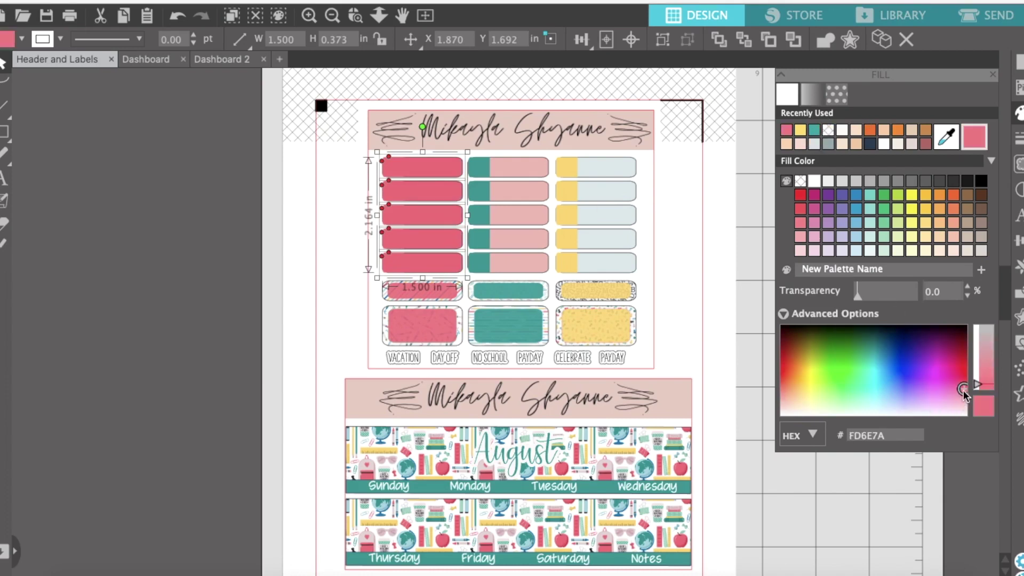
left_click_drag(963, 389, 963, 408)
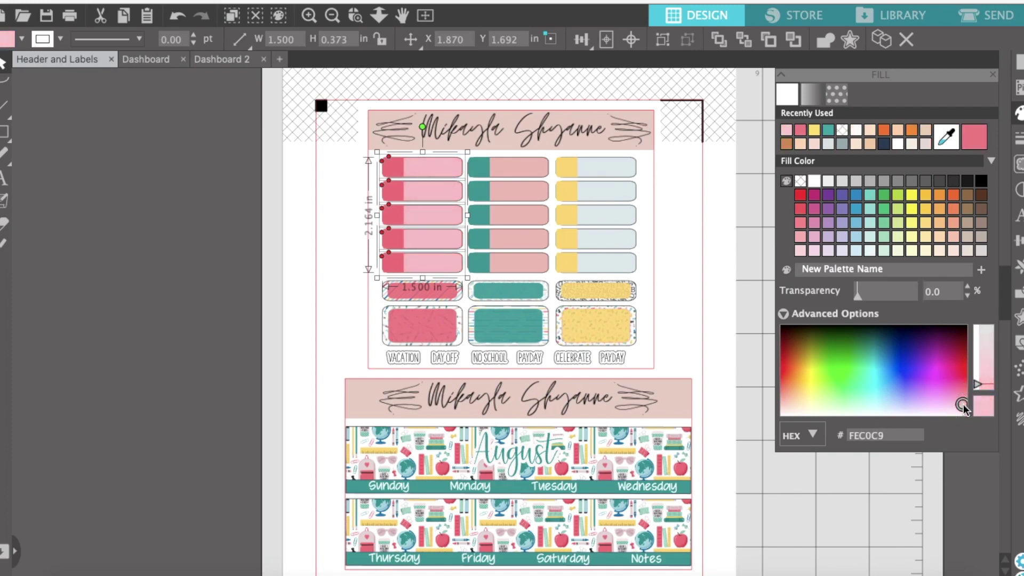
Recolor the bodies of the five middle-column strip labels with a light aqua tint, B7ECF5.
left_click(512, 169)
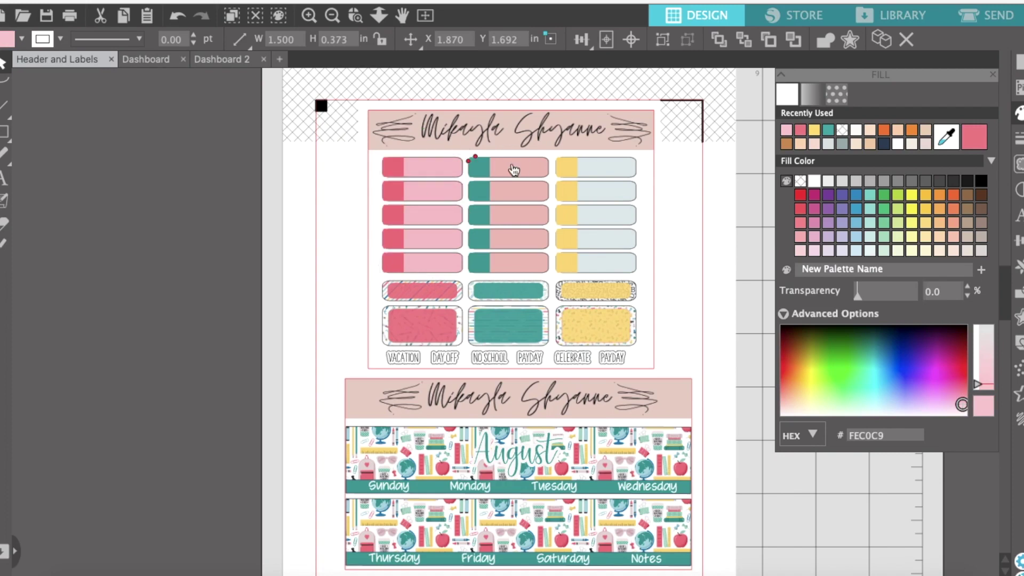
left_click(515, 195, "shift")
left_click(516, 220, "shift")
left_click(516, 239, "shift")
left_click(515, 261, "shift")
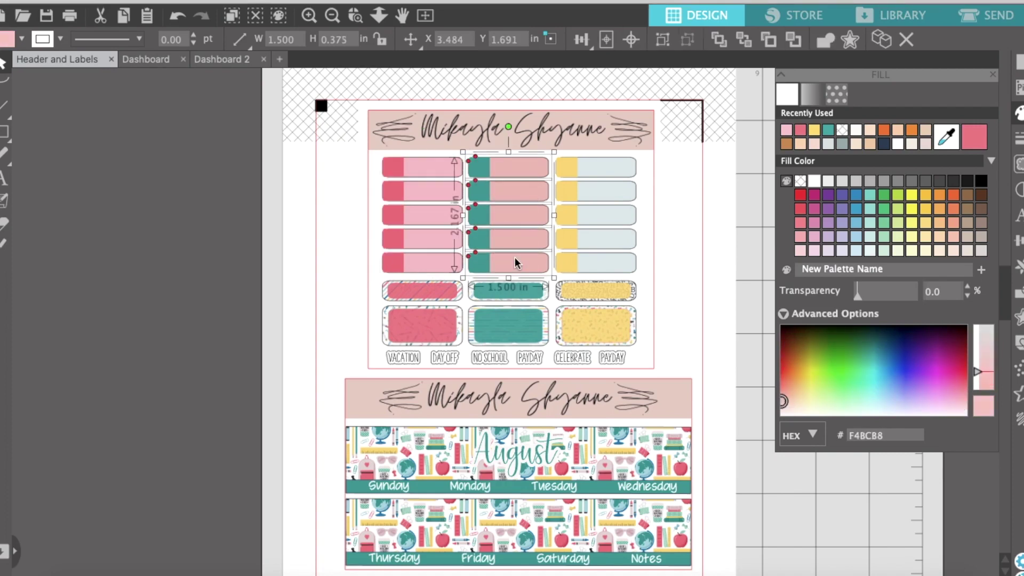
left_click(827, 132)
left_click_drag(874, 380, 877, 404)
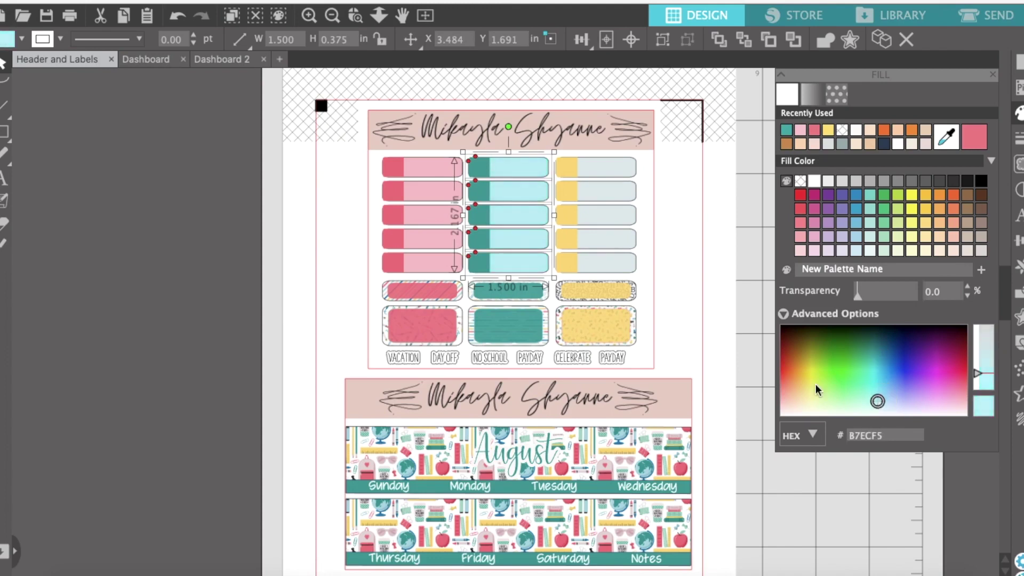
Recolor the bodies of the five right-column strip labels with a pale tint of the yellow and close the fill settings.
left_click(609, 169)
left_click(608, 198, "shift")
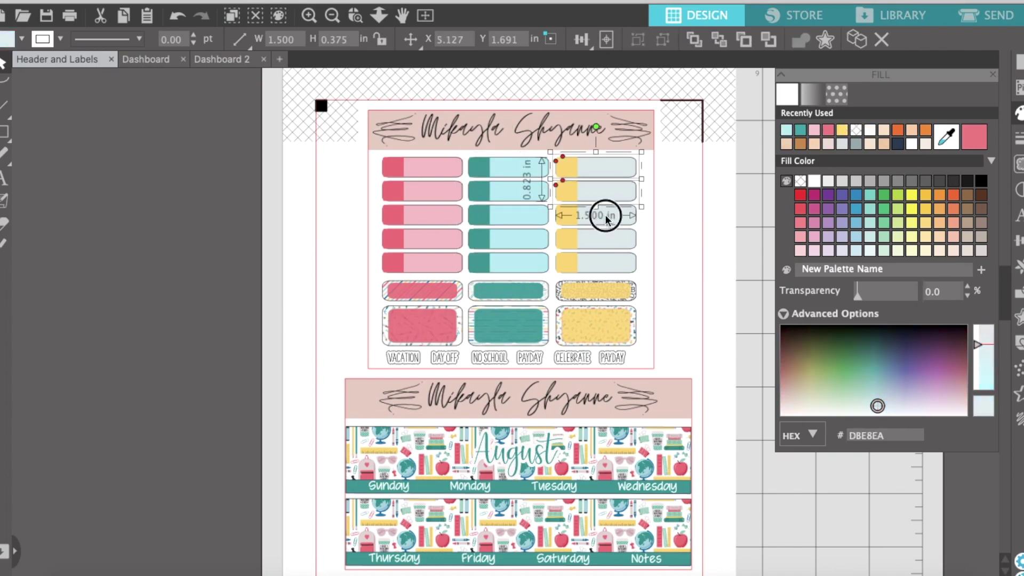
left_click(605, 220, "shift")
left_click(606, 243, "shift")
left_click(606, 266, "shift")
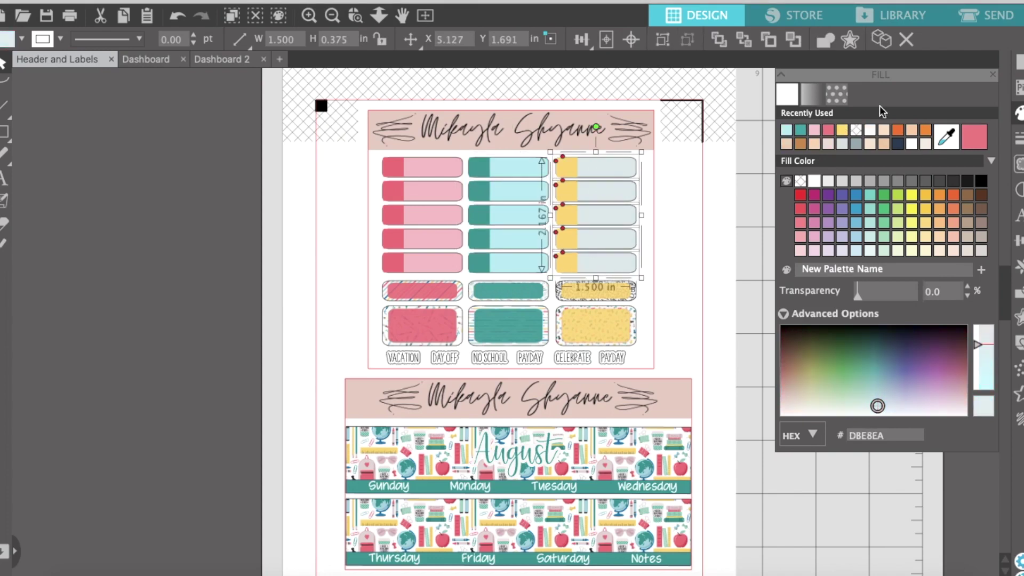
left_click(842, 130)
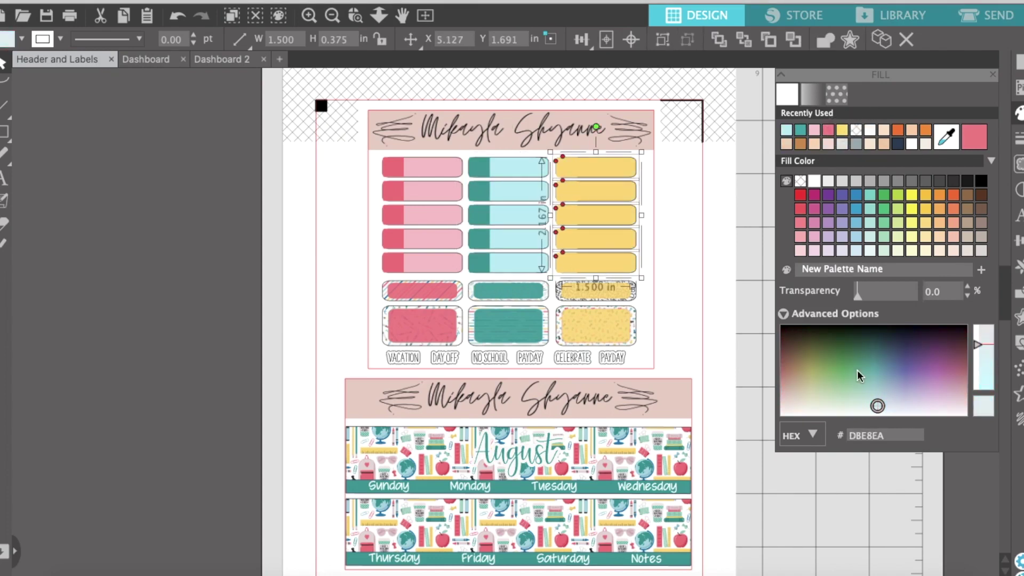
left_click(807, 408)
left_click_drag(804, 407, 801, 405)
key("Escape")
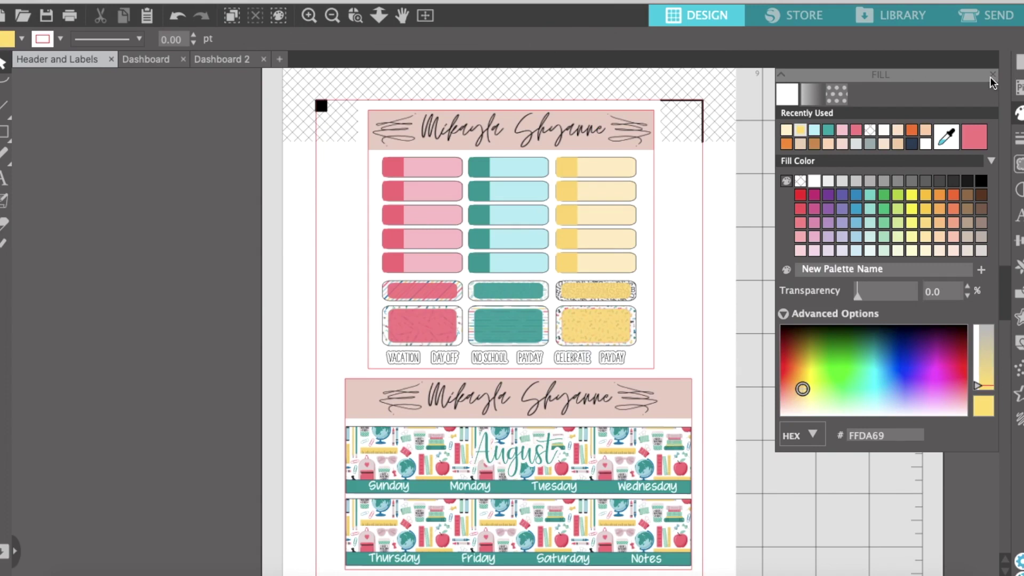
left_click(992, 75)
Examine the dimensions of the August header strip, the strip labels, the small and large bordered labels and the NO SCHOOL sticker.
scroll(745, 415, "down", 1)
scroll(744, 415, "down", 1)
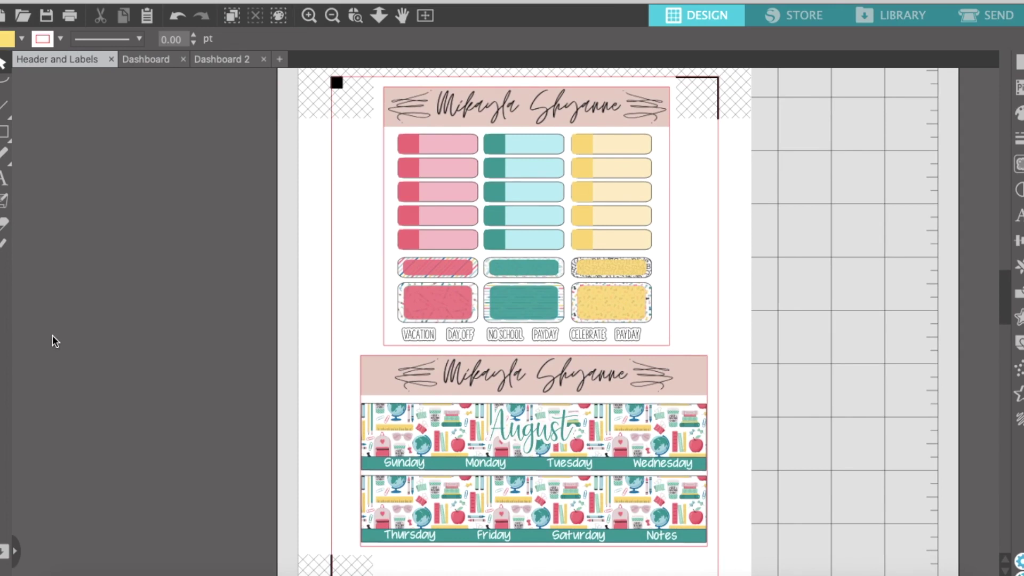
left_click(381, 438)
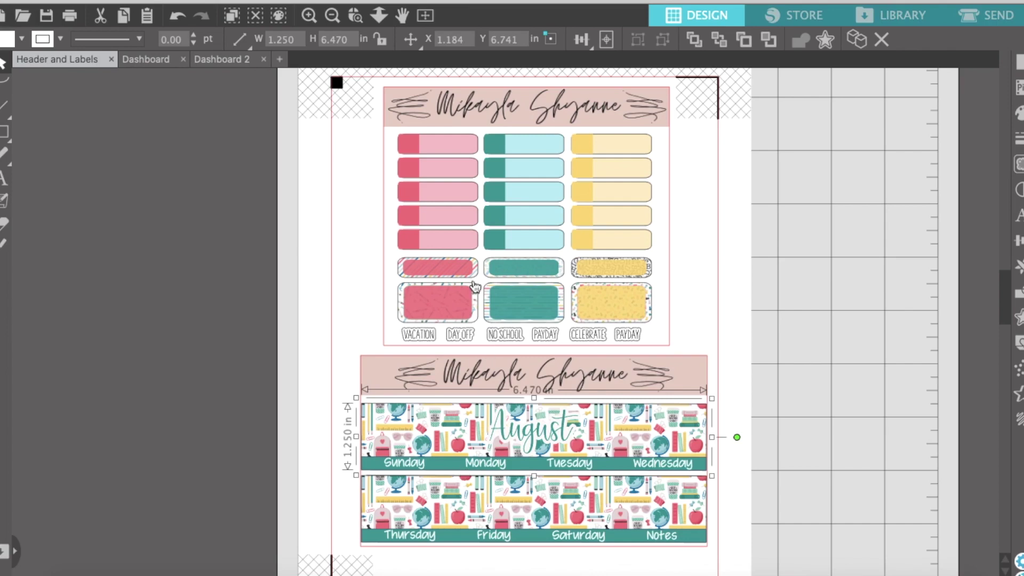
left_click(447, 148)
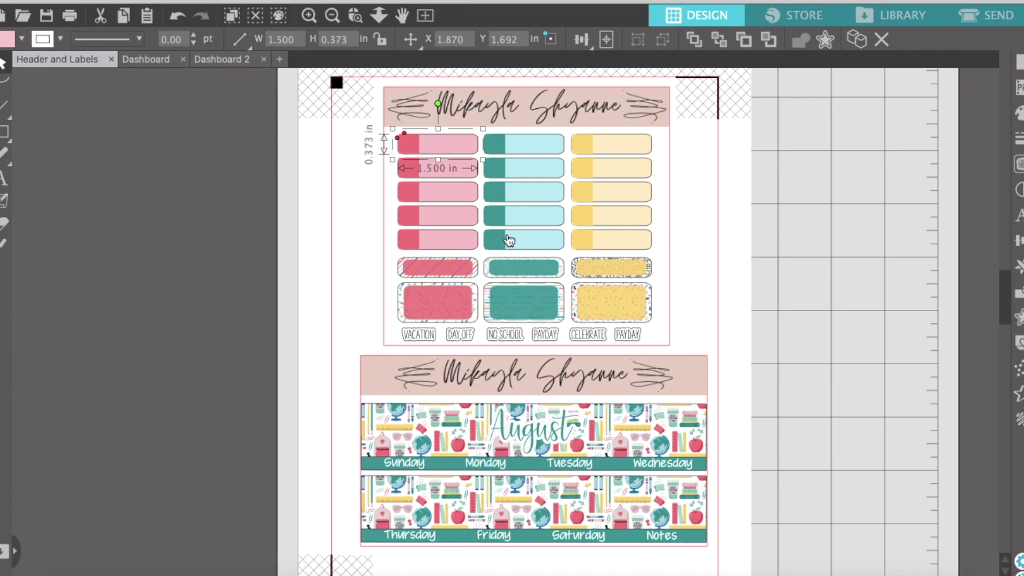
left_click(477, 297)
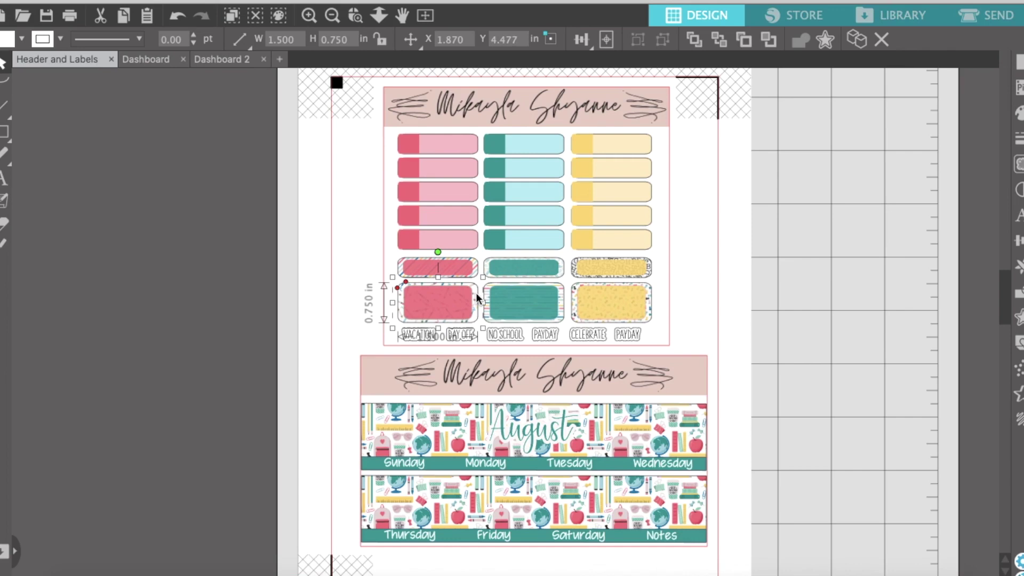
left_click(457, 241)
left_click(475, 277)
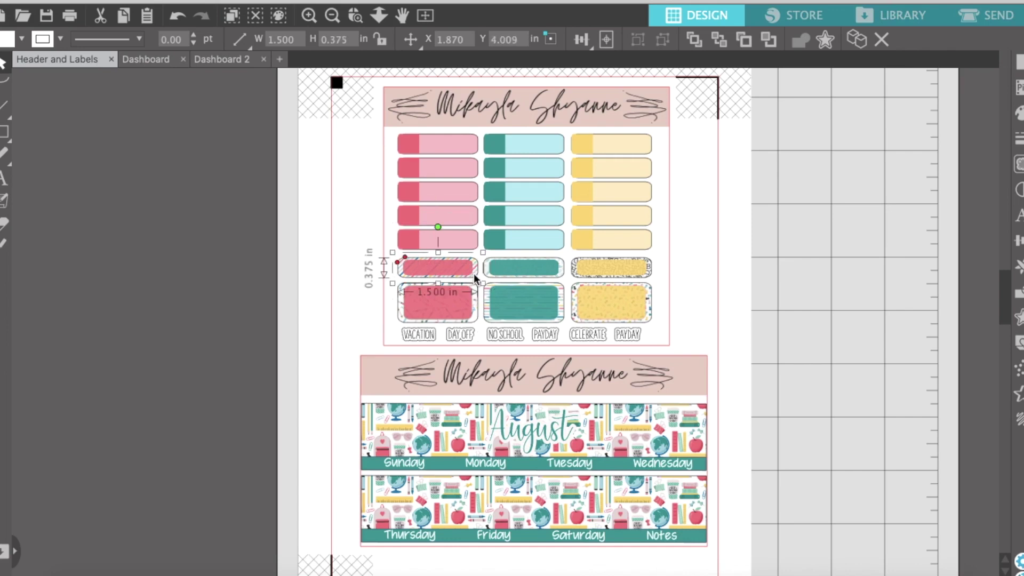
left_click(466, 244)
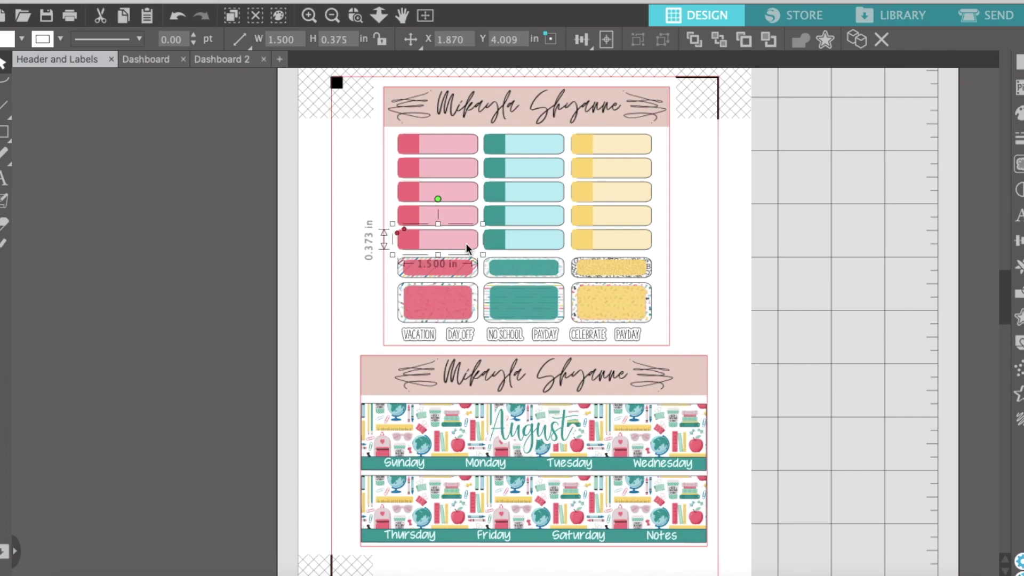
left_click(478, 267)
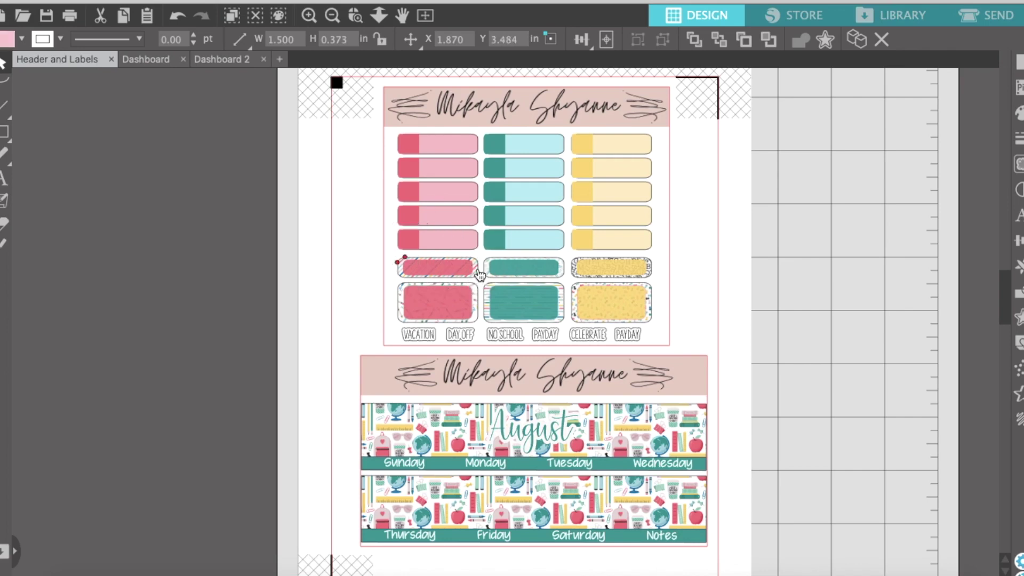
left_click(459, 238)
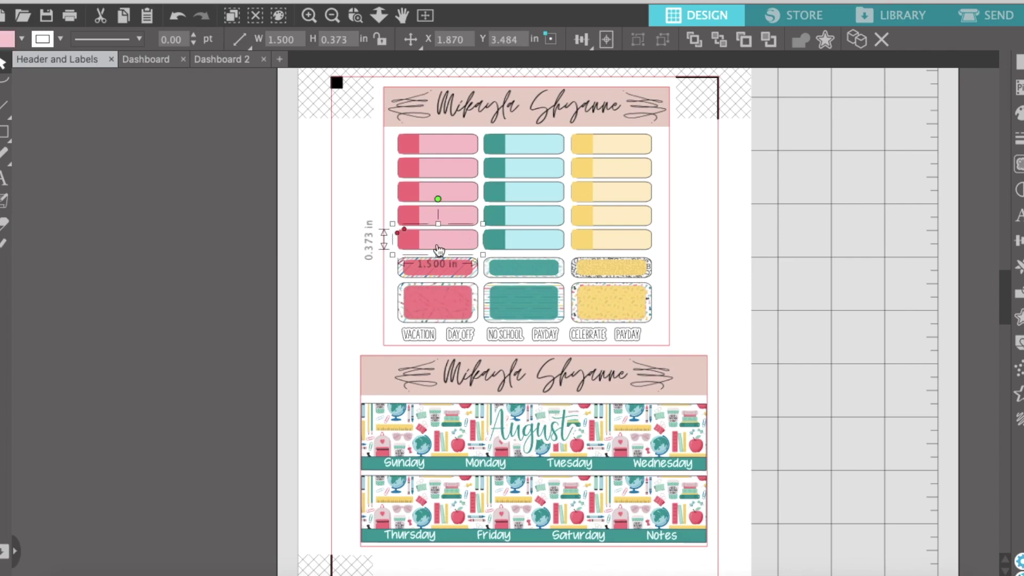
left_click(479, 279)
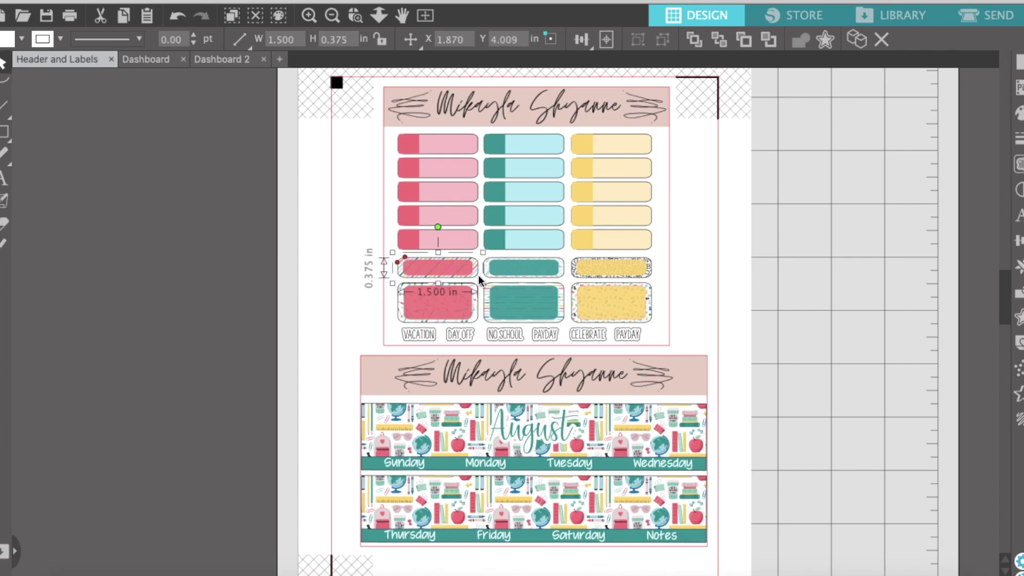
left_click(477, 312)
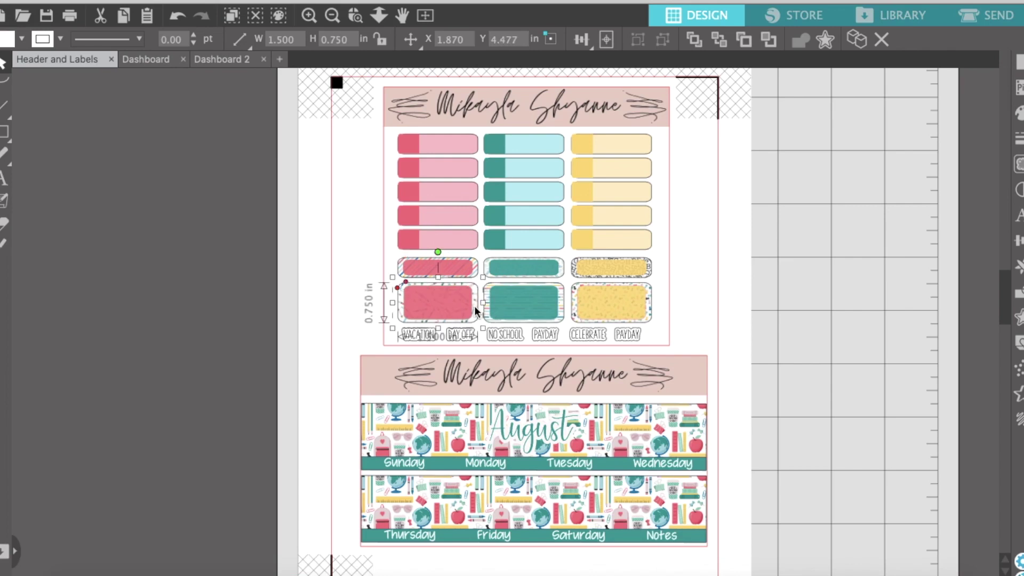
left_click(510, 335)
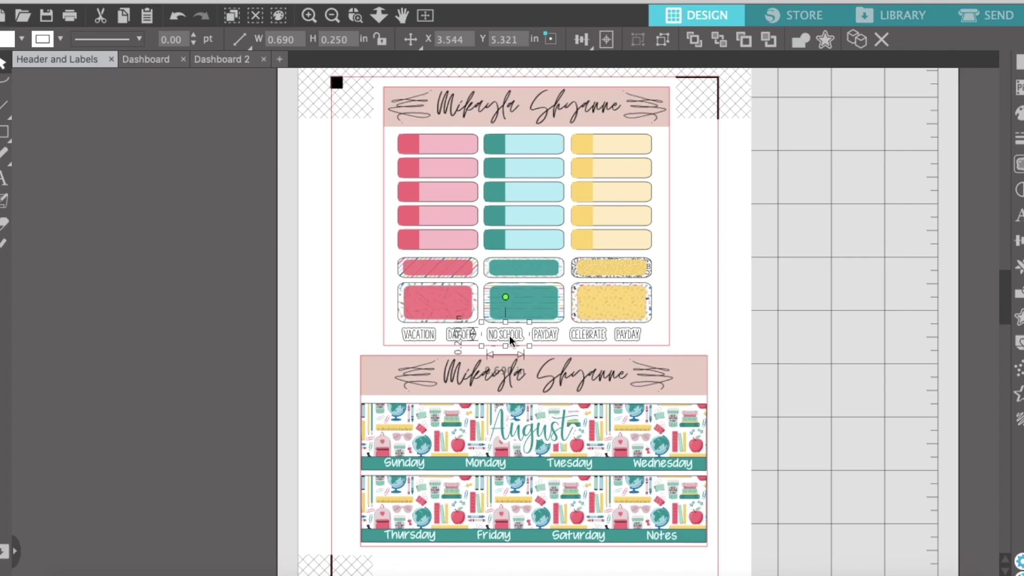
Check the dimensions of the PAYDAY and CELEBRATE word stickers.
left_click(537, 339)
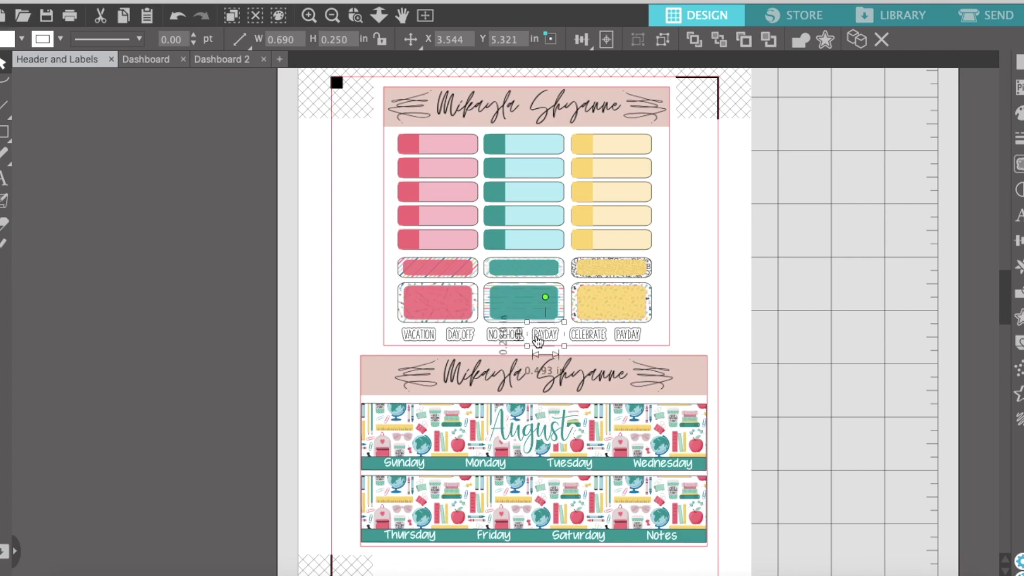
left_click(597, 337)
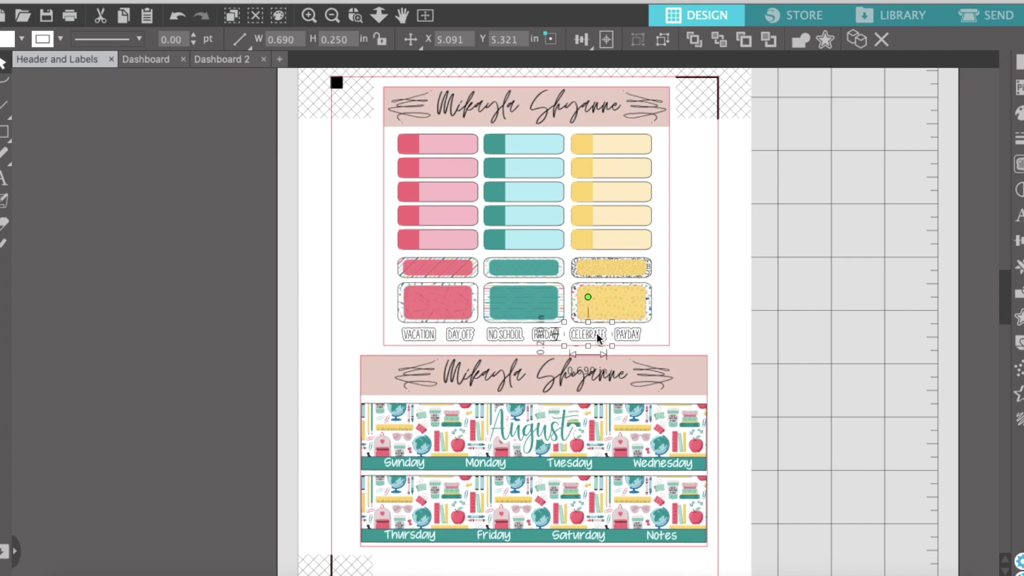
scroll(764, 346, "down", 1)
left_click(764, 346)
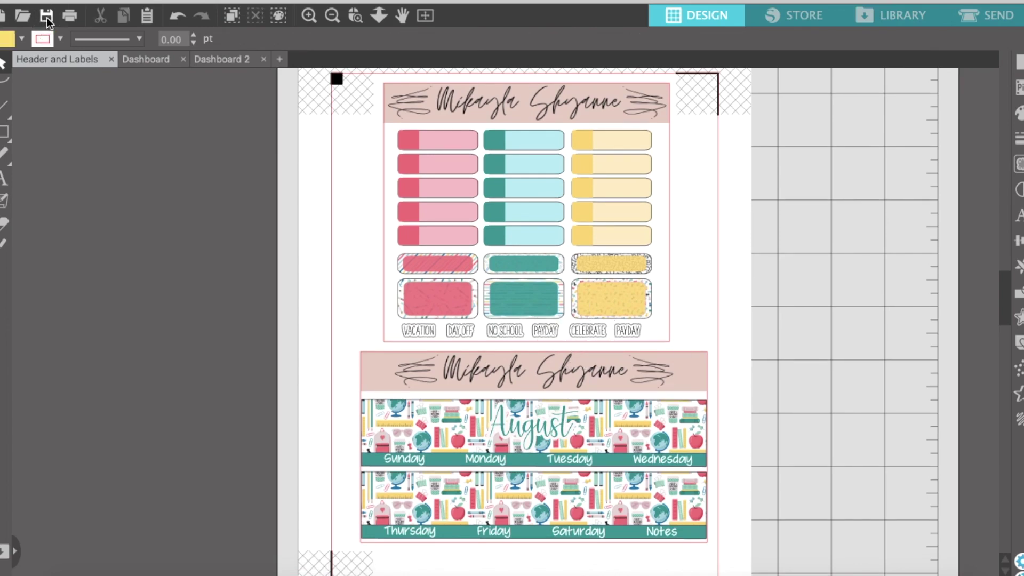
Open the Dashboard sheet and delete the July title from its header box.
left_click(168, 60)
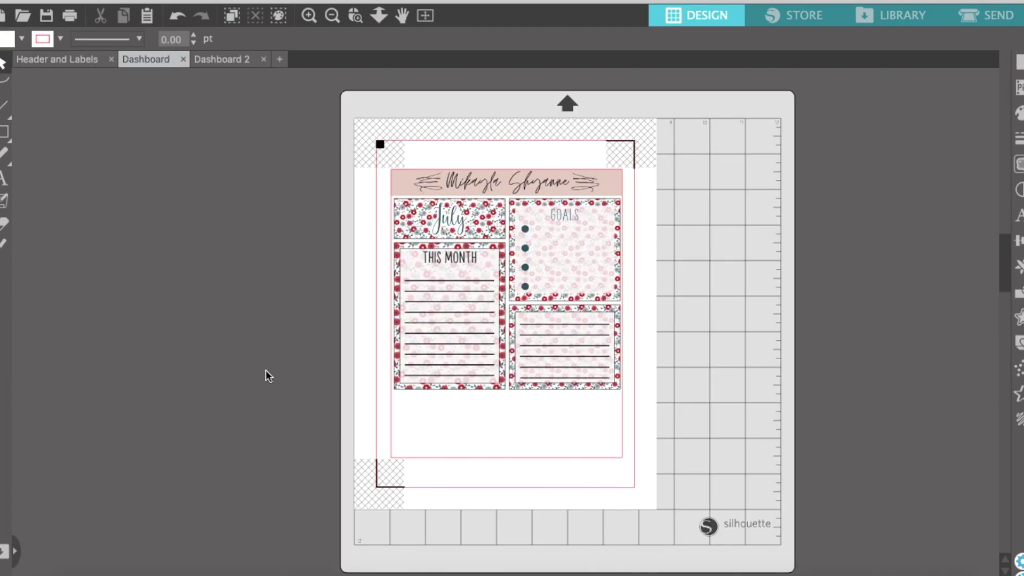
left_click(312, 21)
scroll(167, 311, "up", 1)
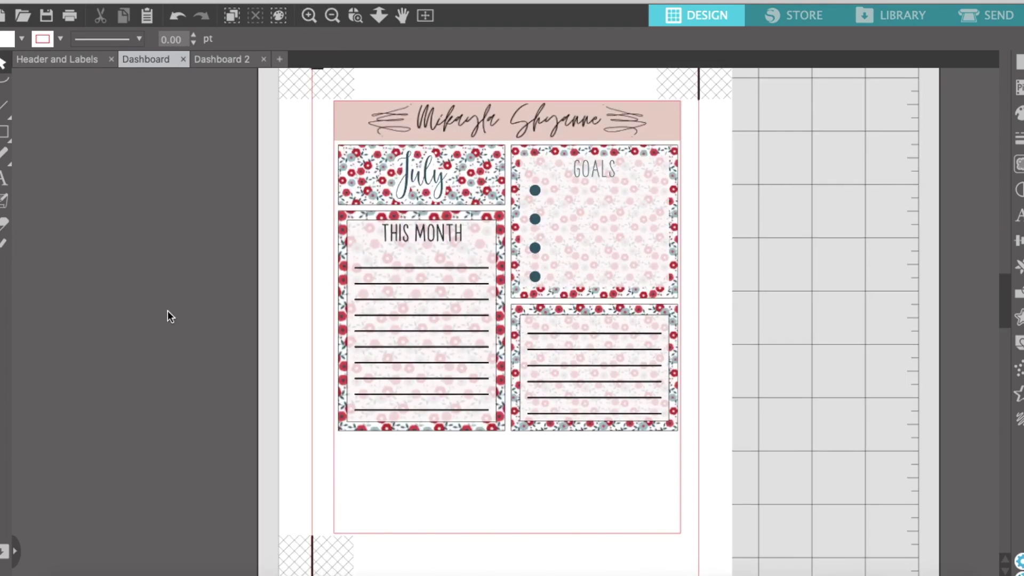
left_click(410, 181)
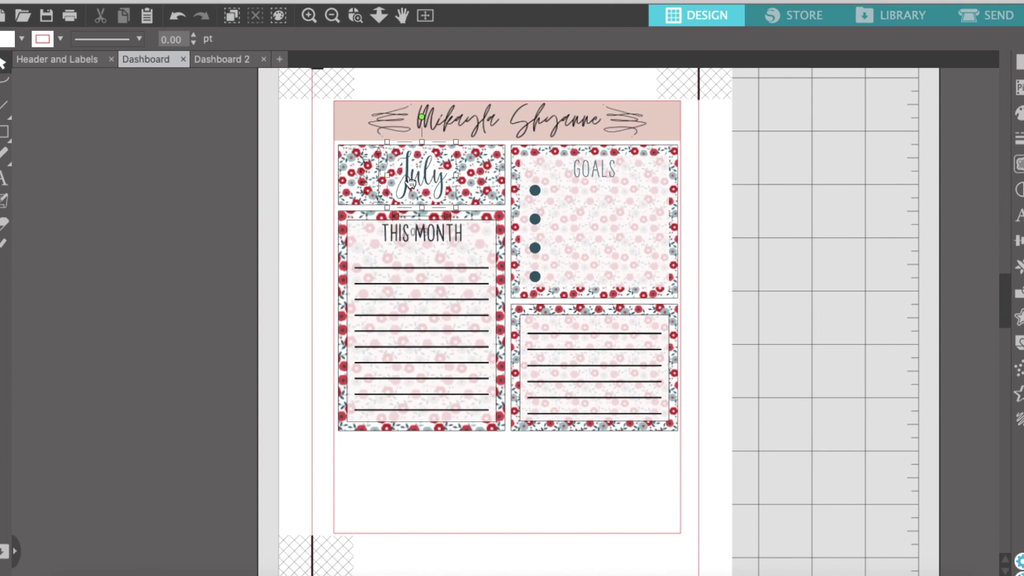
key("Delete")
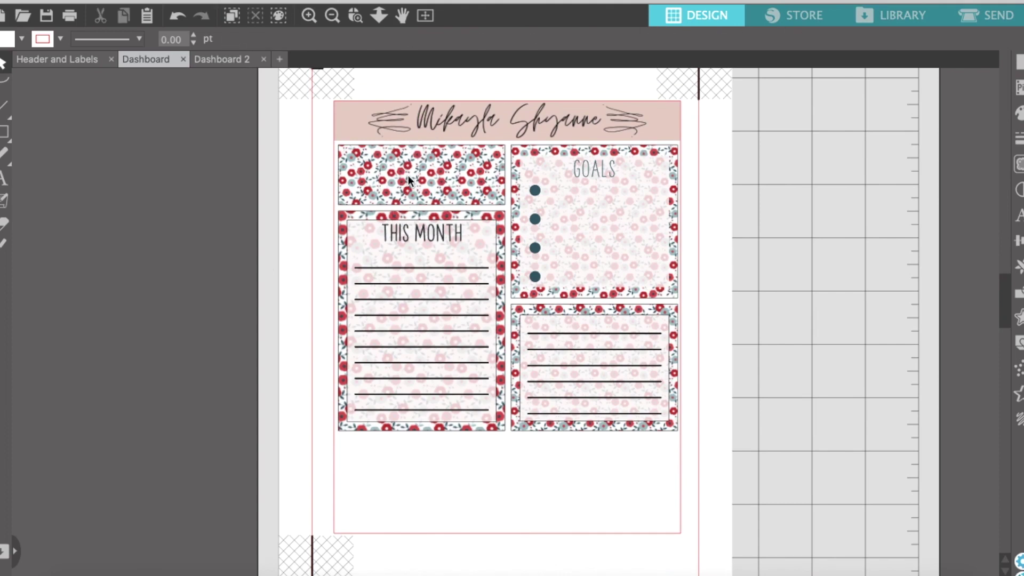
Copy the August title from the Header and Labels sheet into the Dashboard sheet and place it beside the page.
left_click(50, 56)
left_click(534, 422)
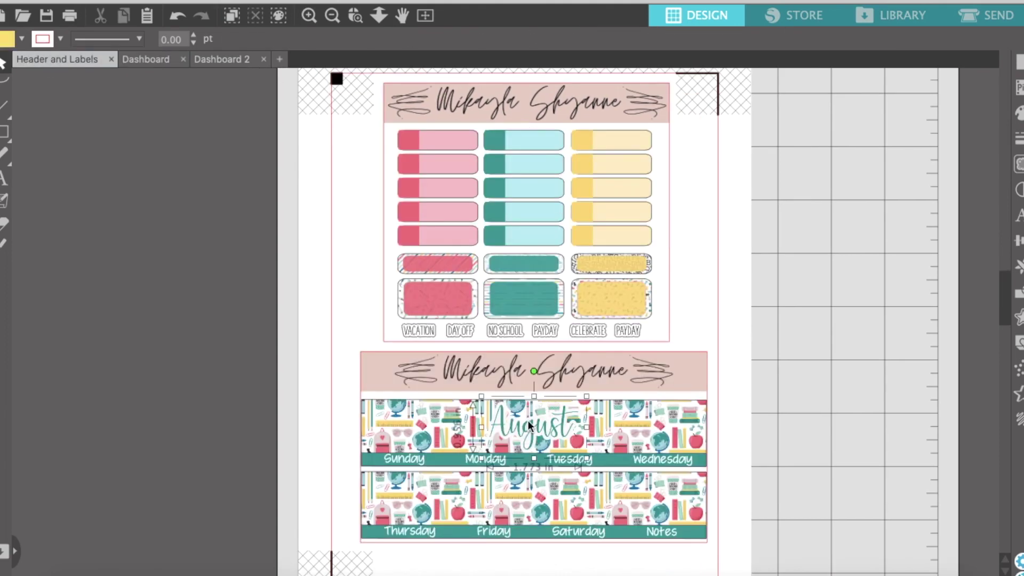
left_click(161, 60)
key("super+v")
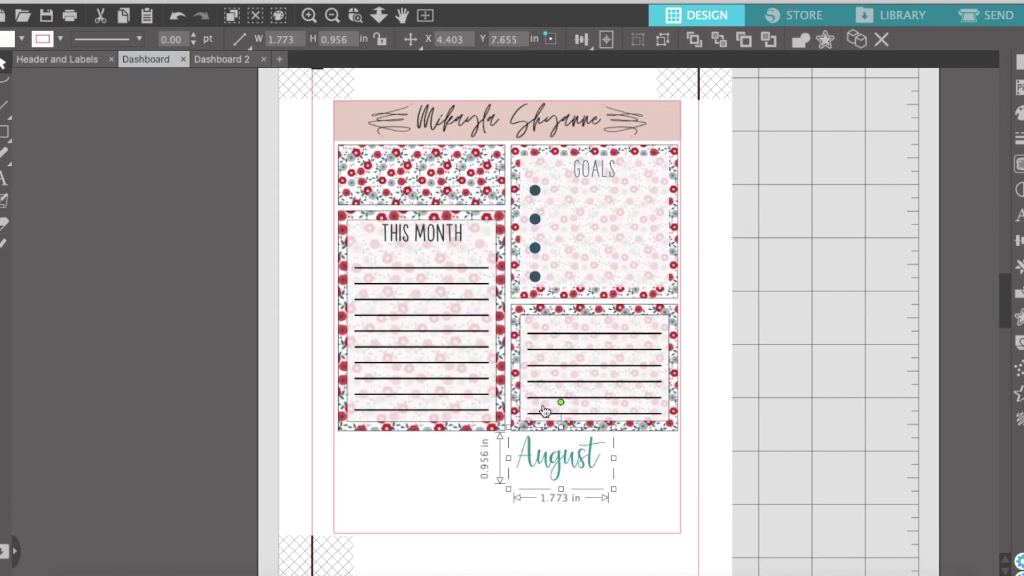
left_click(198, 284)
left_click_drag(198, 284, 169, 155)
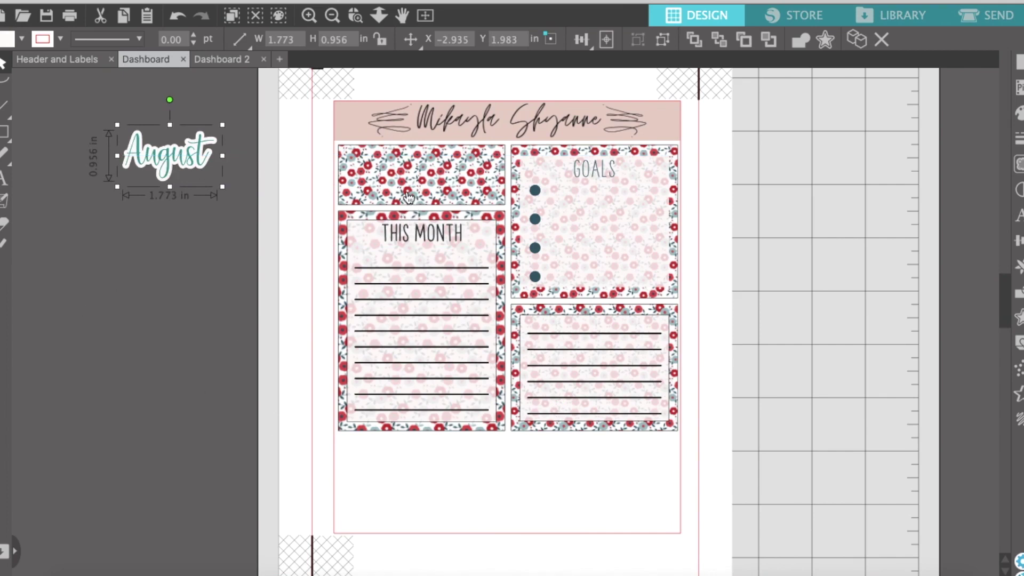
Fill the Dashboard's empty title box with the school supplies pattern.
left_click(406, 173)
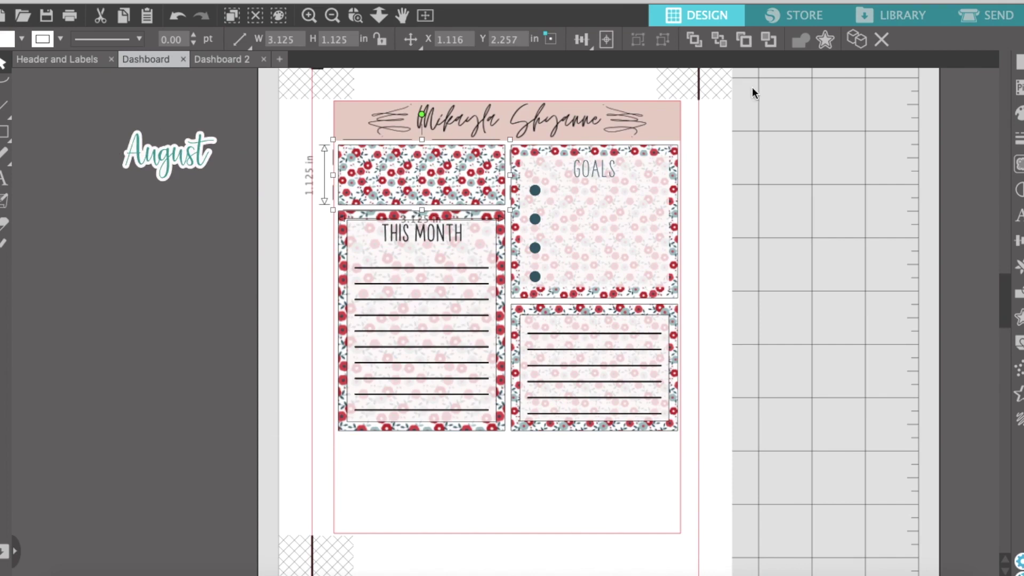
left_click(1018, 113)
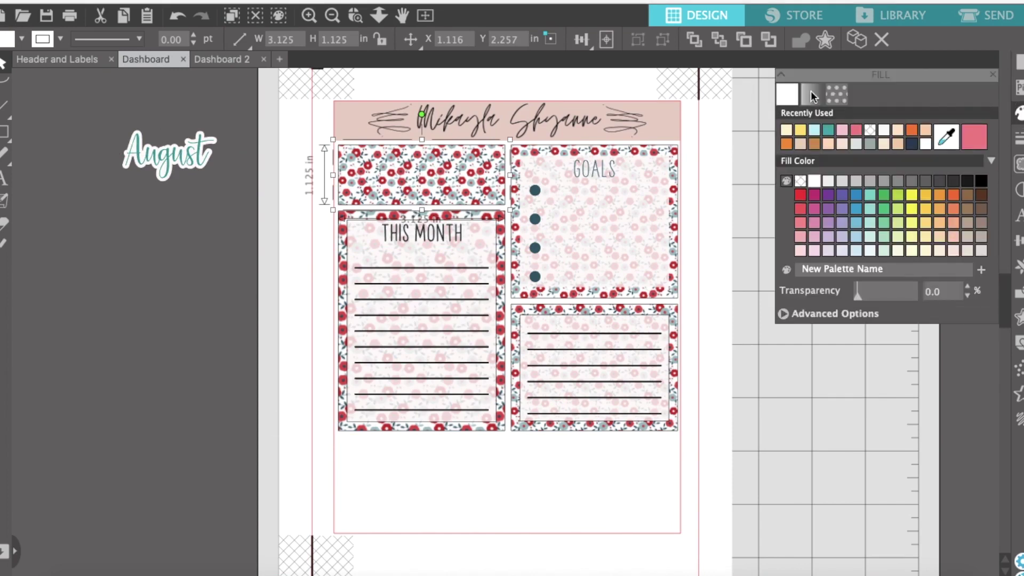
left_click(836, 94)
scroll(906, 179, "down", 5)
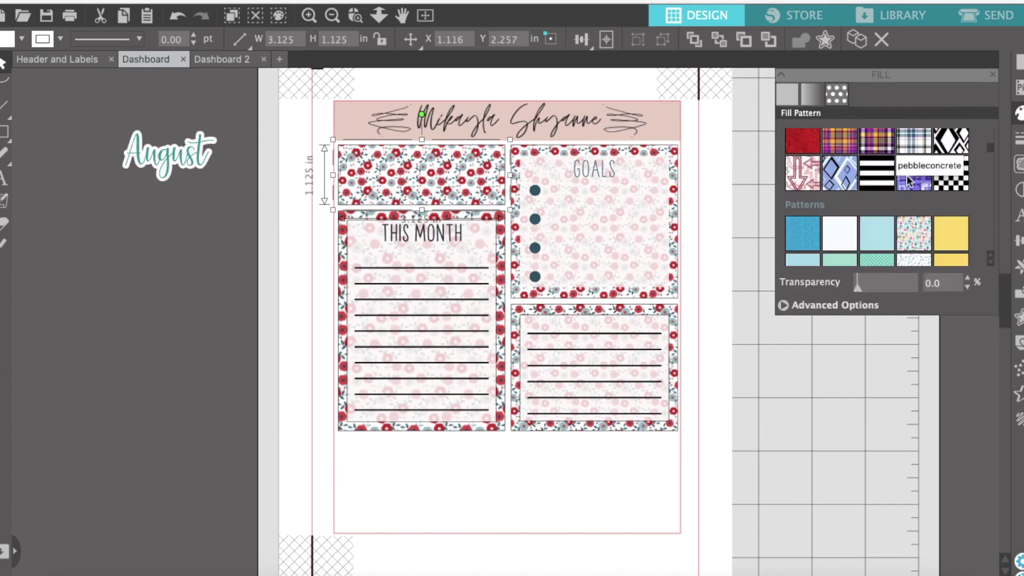
left_click(910, 185)
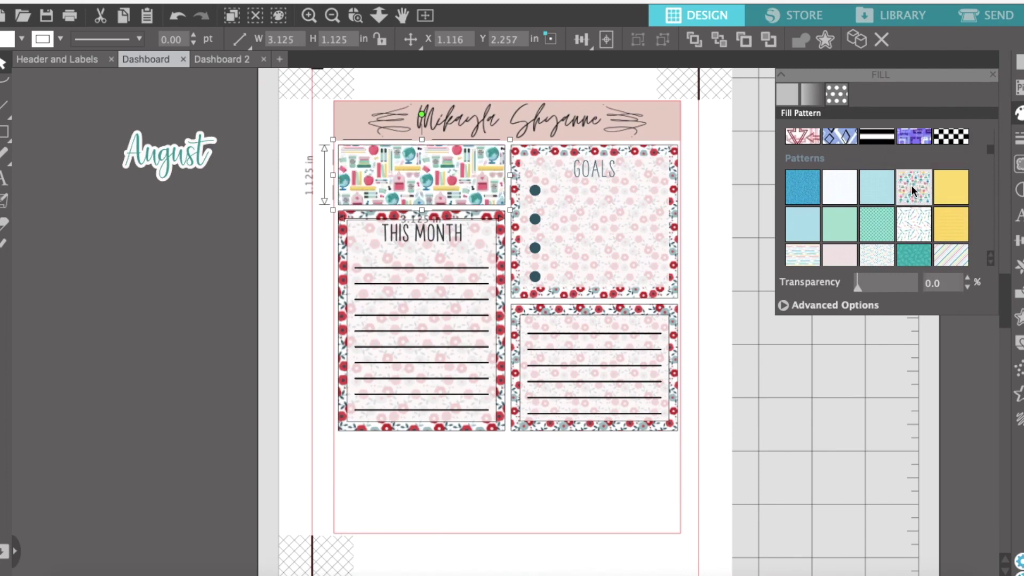
left_click(503, 286)
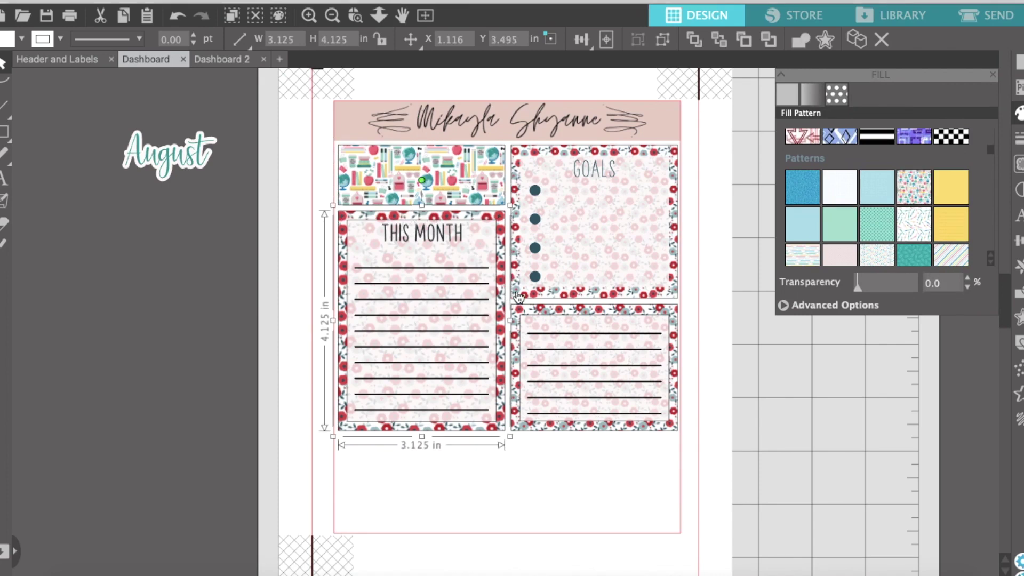
left_click(566, 258, "shift")
left_click(560, 322, "shift")
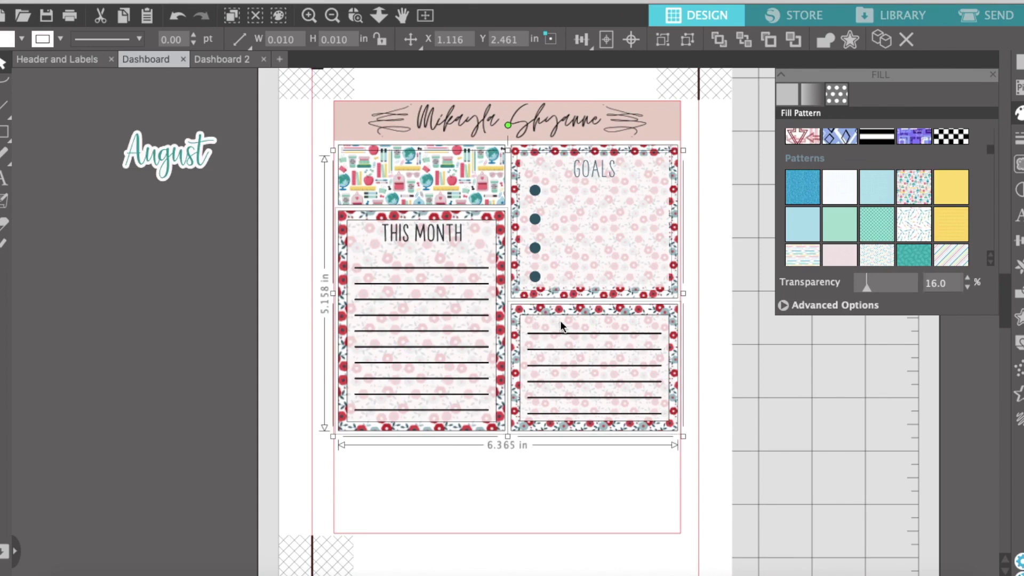
left_click(725, 219)
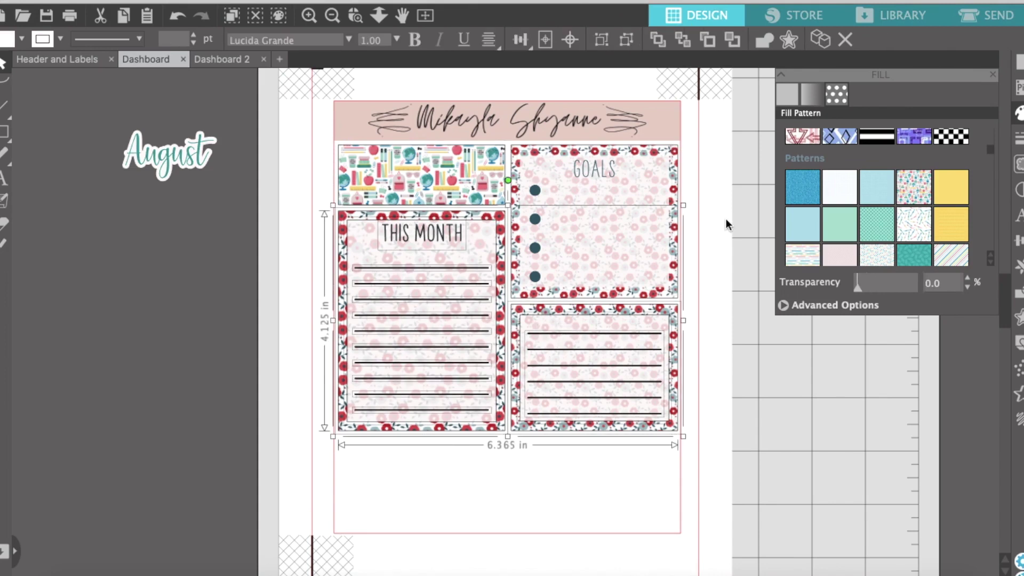
Fill the background boxes of GOALS, the lined box below it and THIS MONTH with the same school supplies pattern.
left_click(674, 175)
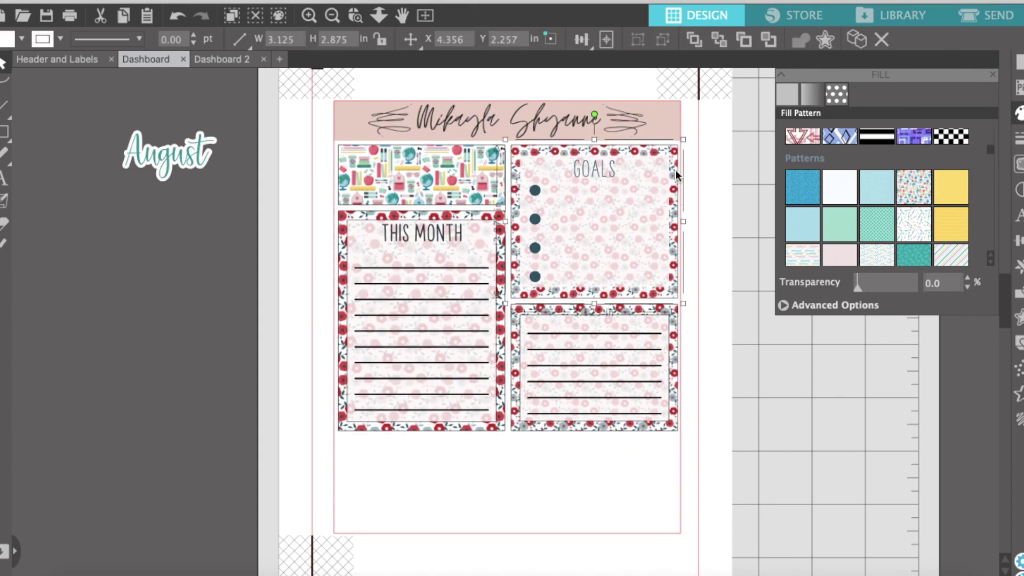
left_click(914, 188)
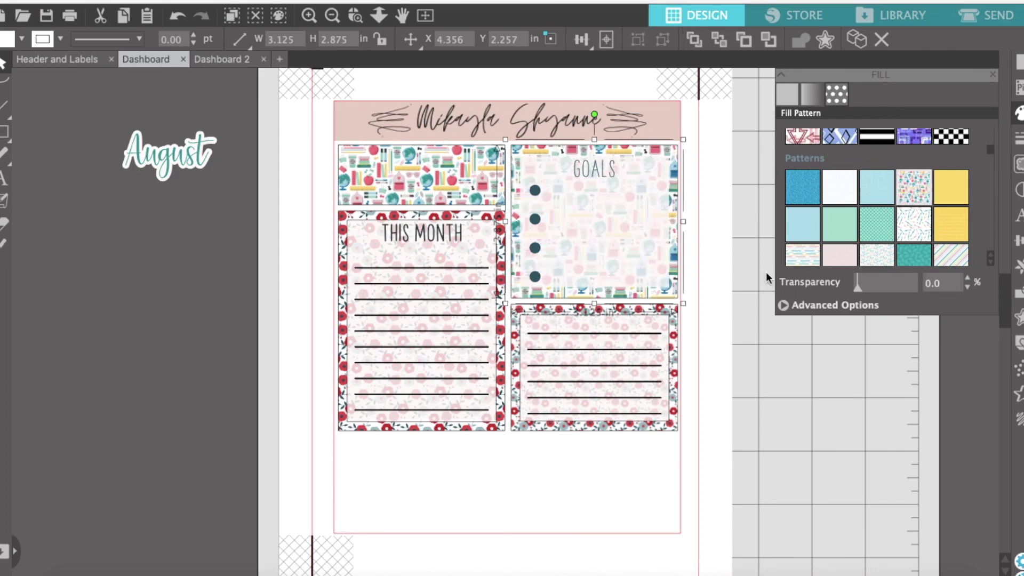
left_click(675, 337)
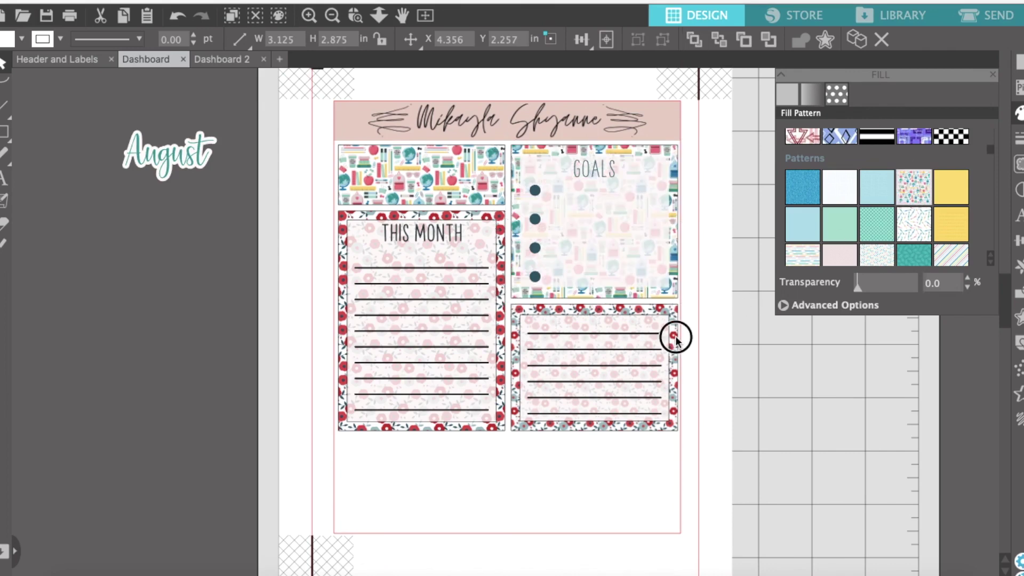
left_click(921, 197)
left_click(499, 315)
left_click(914, 190)
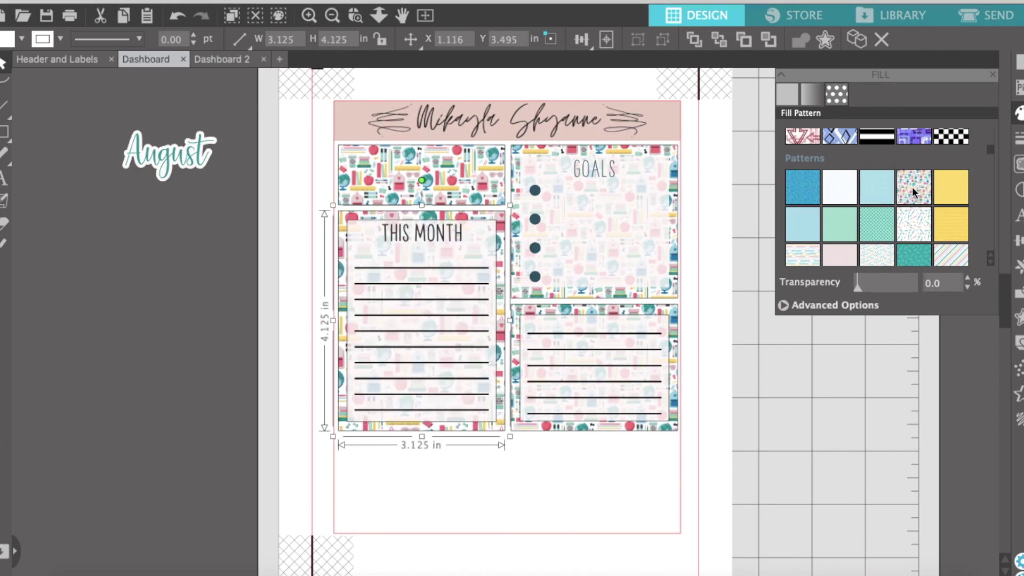
left_click(741, 376)
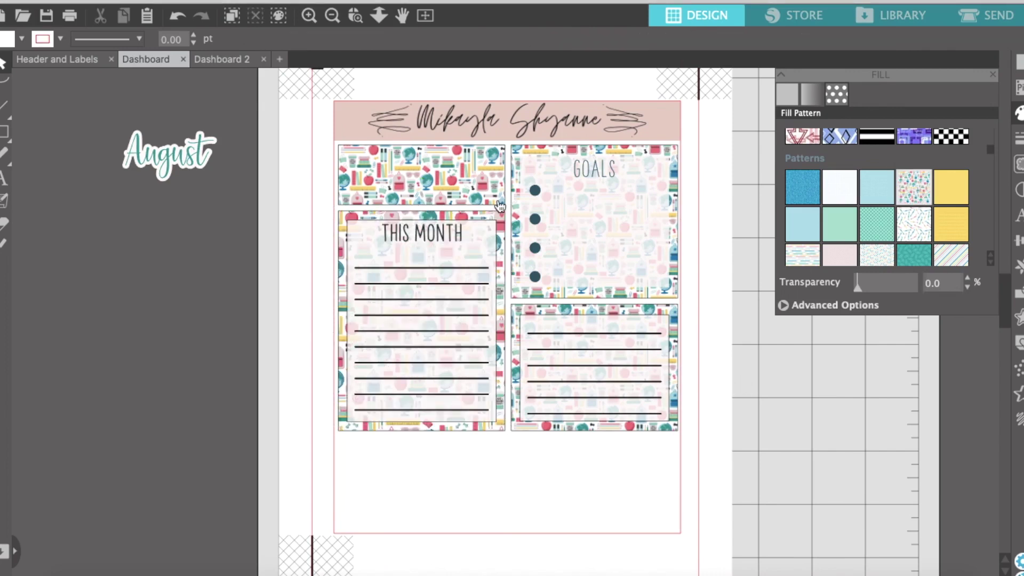
Recolor the GOALS title and its four bullet dots with the recently used teal.
left_click(537, 192)
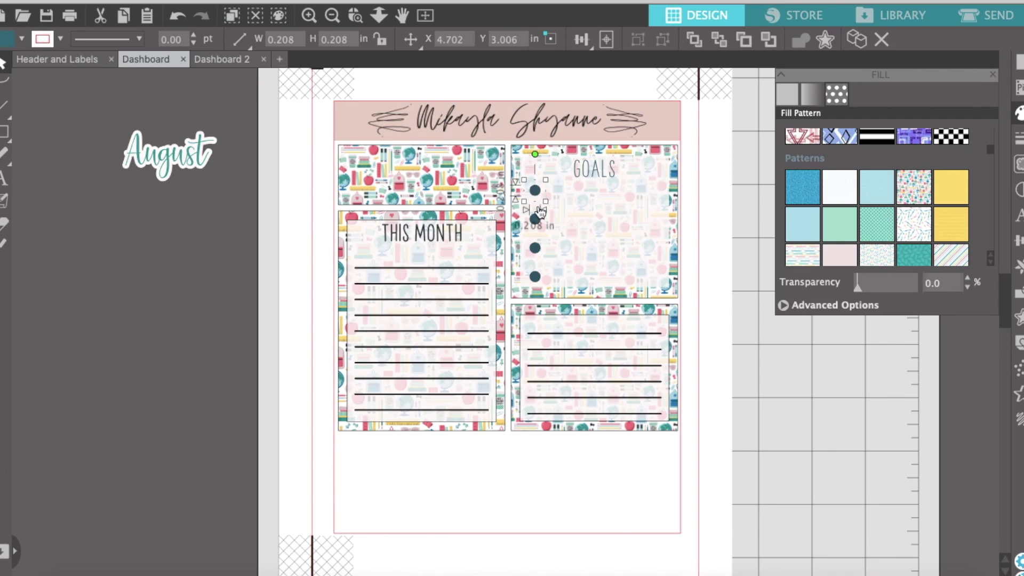
left_click(536, 221, "shift")
left_click(535, 248, "shift")
left_click(536, 278, "shift")
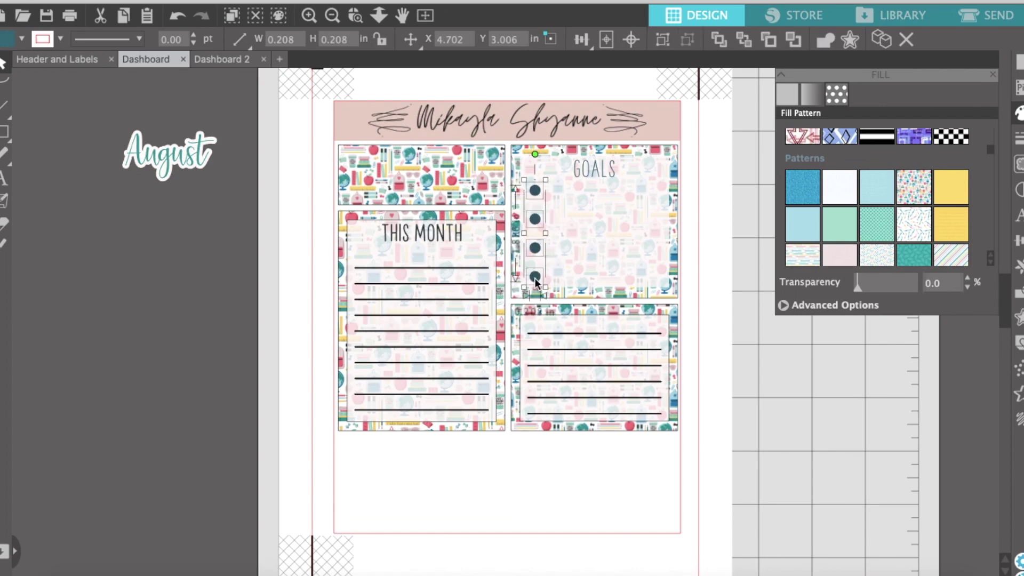
left_click(576, 175)
left_click(787, 96)
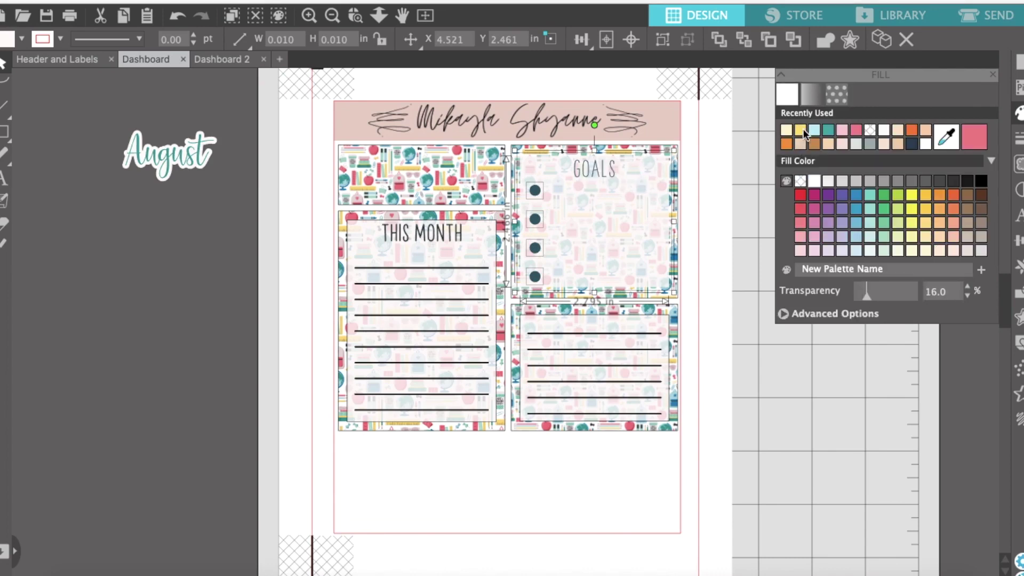
left_click(829, 130)
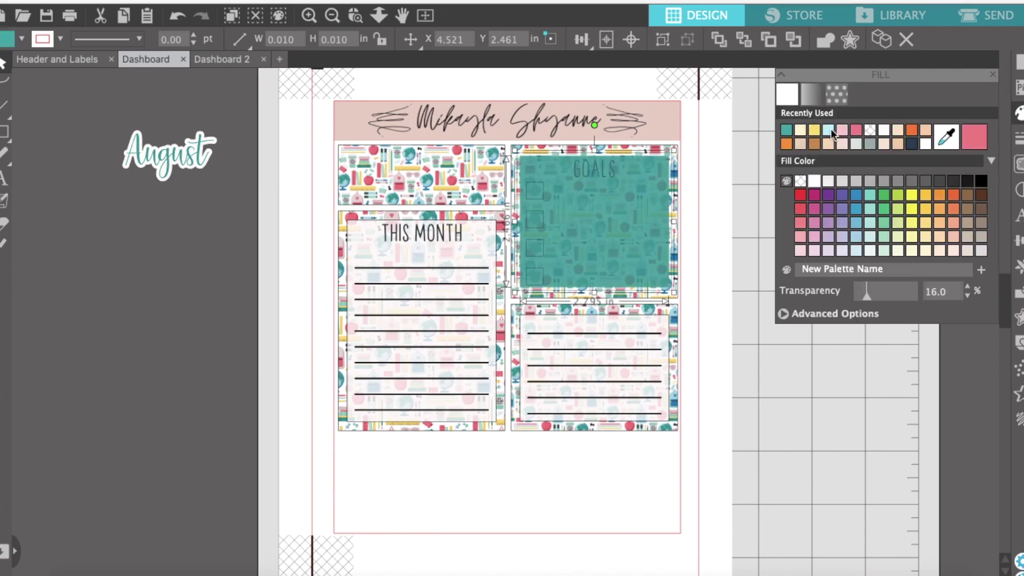
left_click(177, 16)
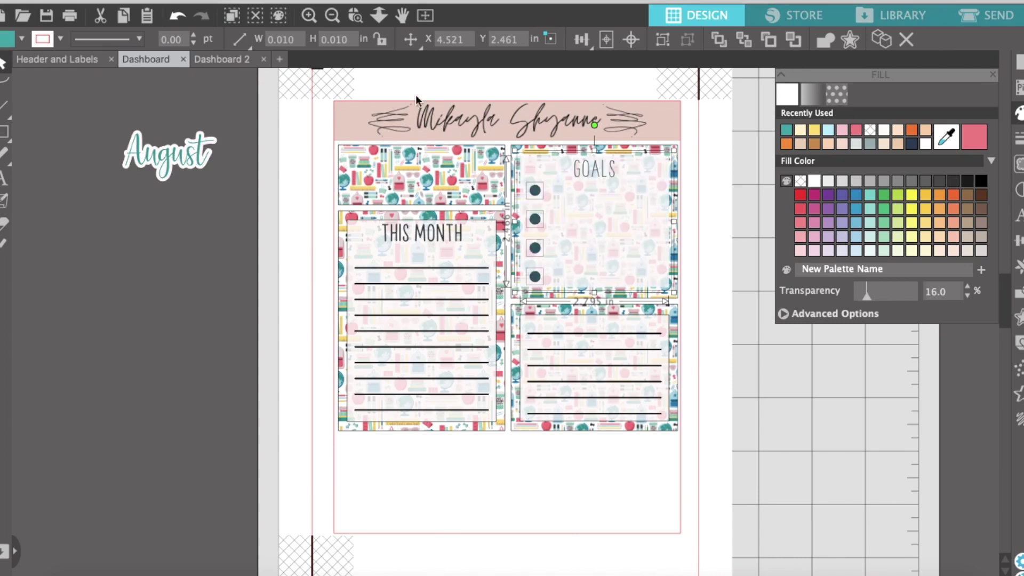
left_click(596, 176)
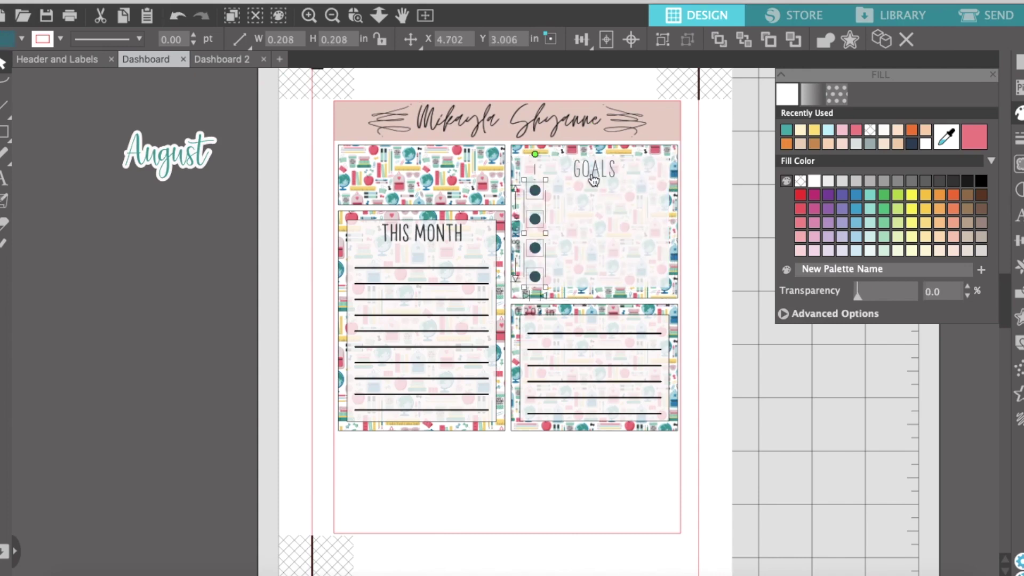
left_click(590, 175)
left_click(590, 175)
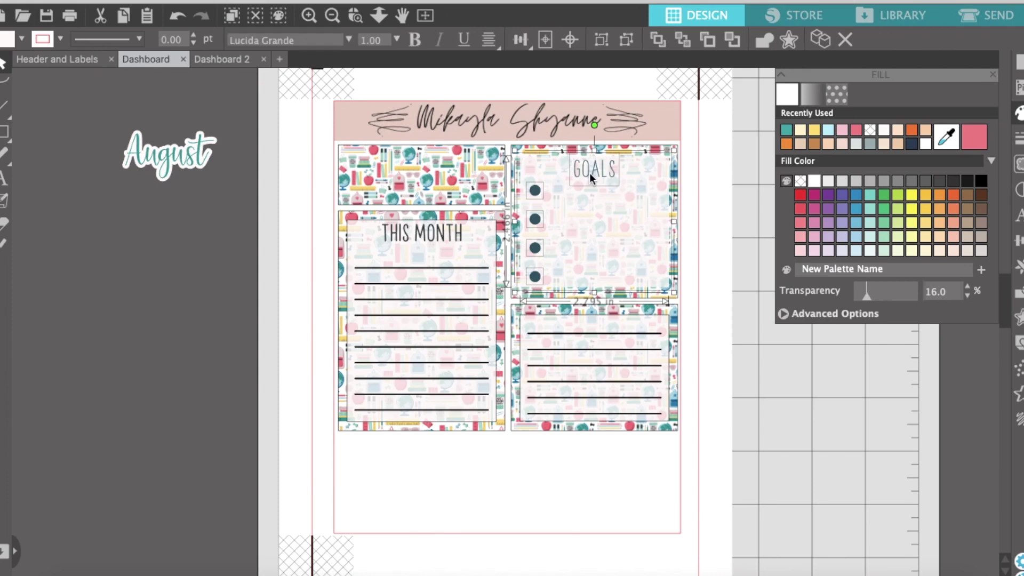
left_click(786, 129)
left_click(729, 134)
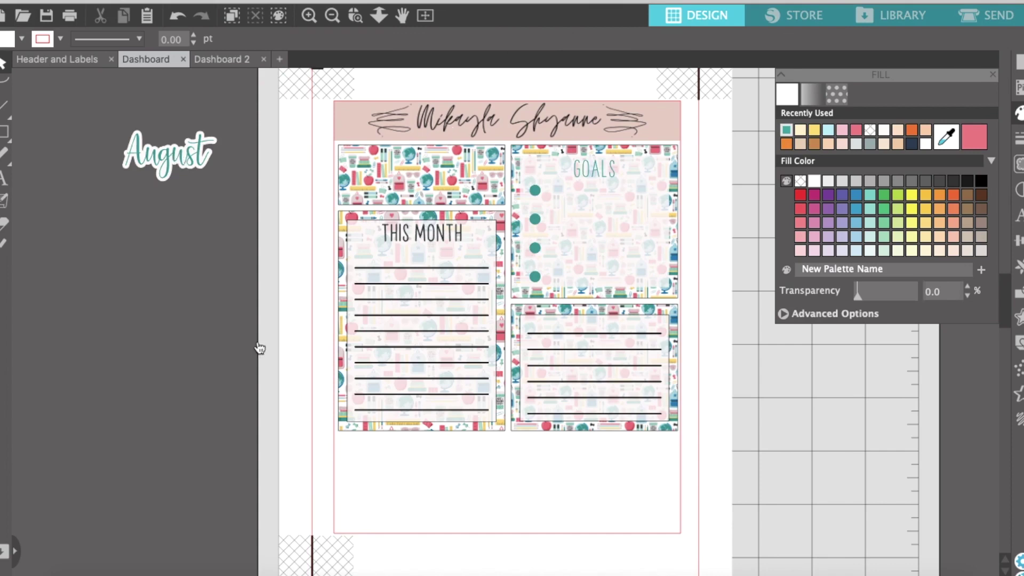
Try pink and teal on the translucent GOALS panel and settle on a white fill.
left_click(636, 241)
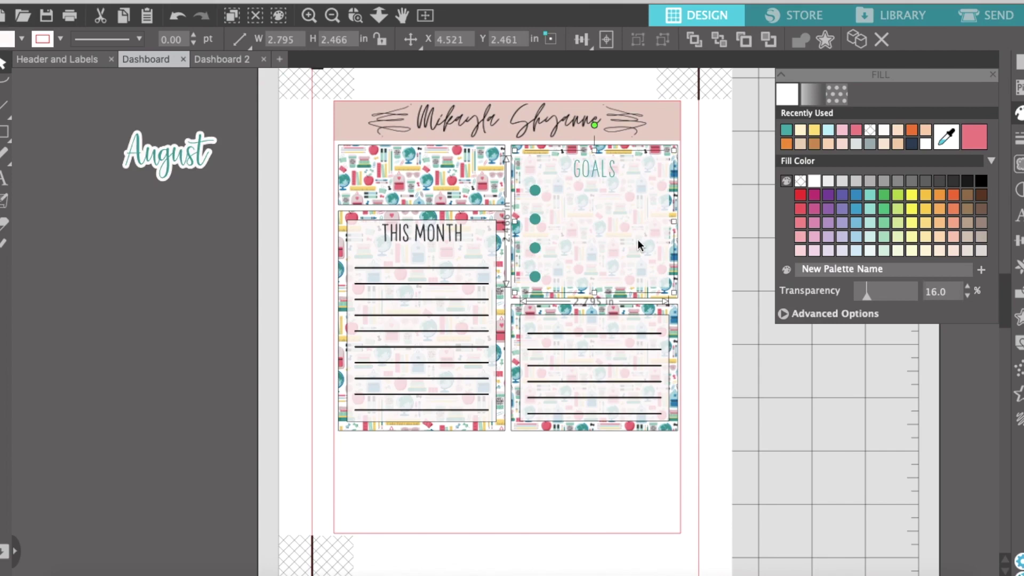
left_click(856, 130)
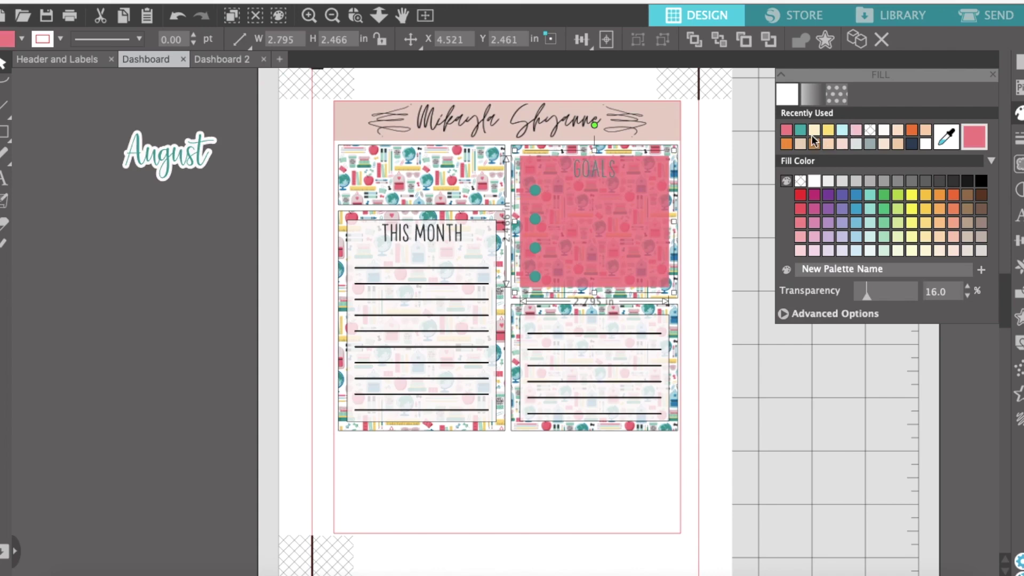
left_click(799, 130)
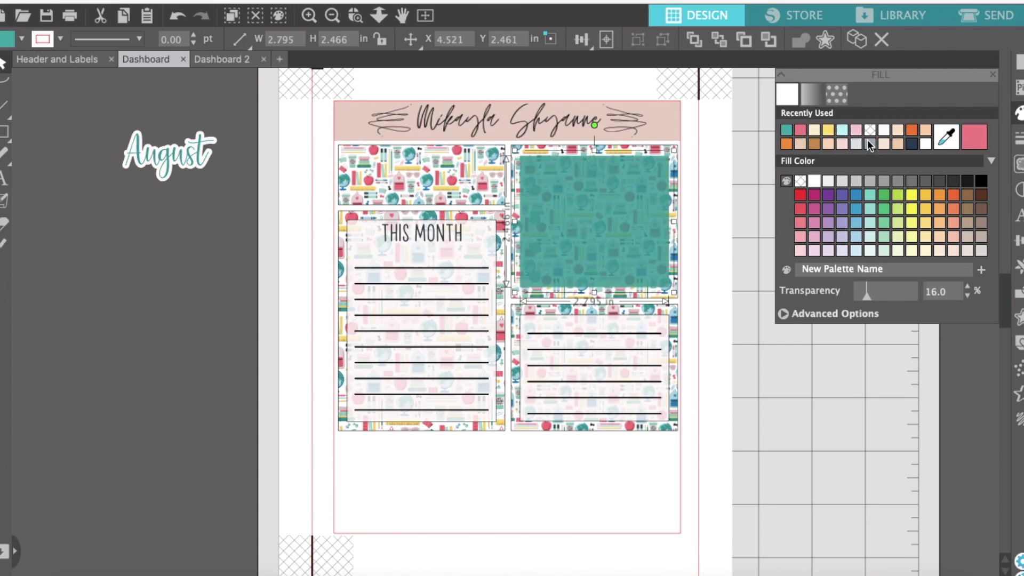
left_click(927, 143)
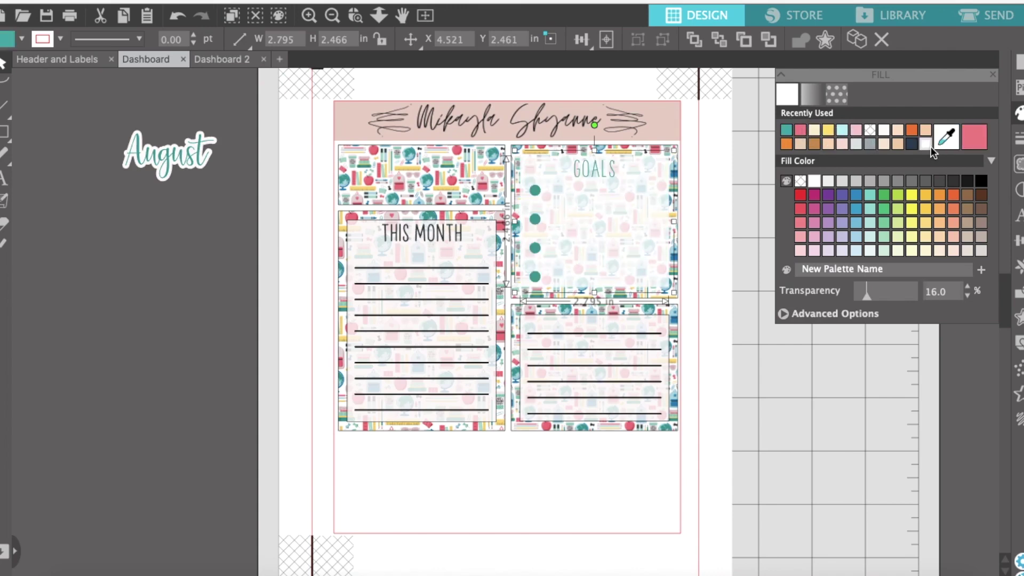
left_click(694, 405)
Recolor the writing lines in the box below GOALS with the recently used teal, for both fill and line color.
left_click(532, 336)
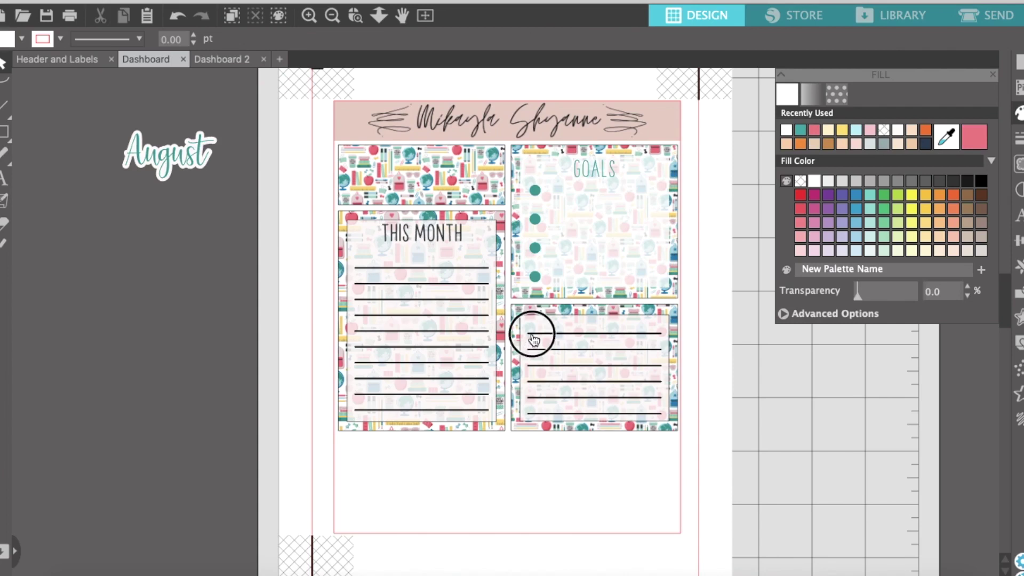
left_click(799, 129)
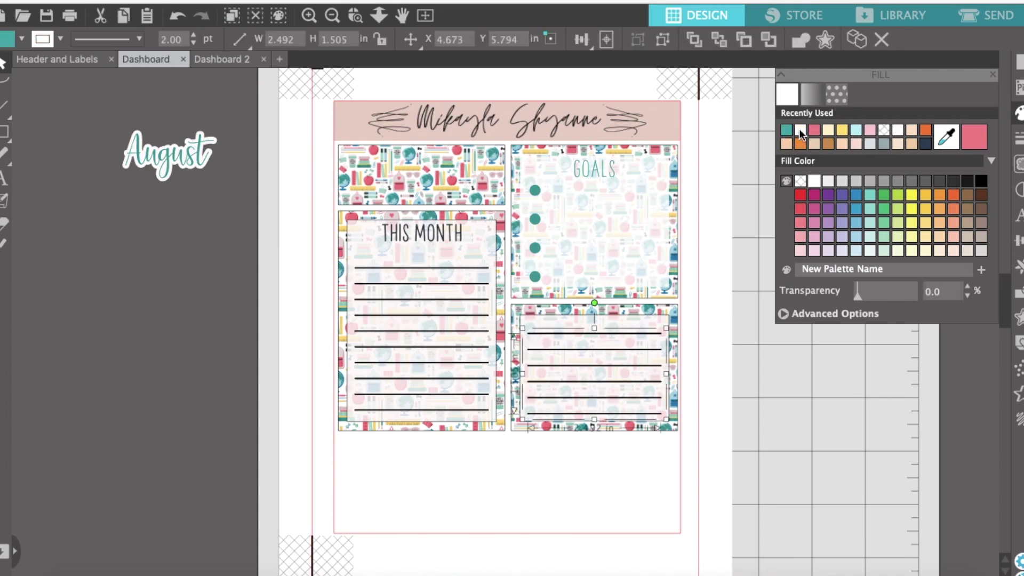
left_click(47, 40)
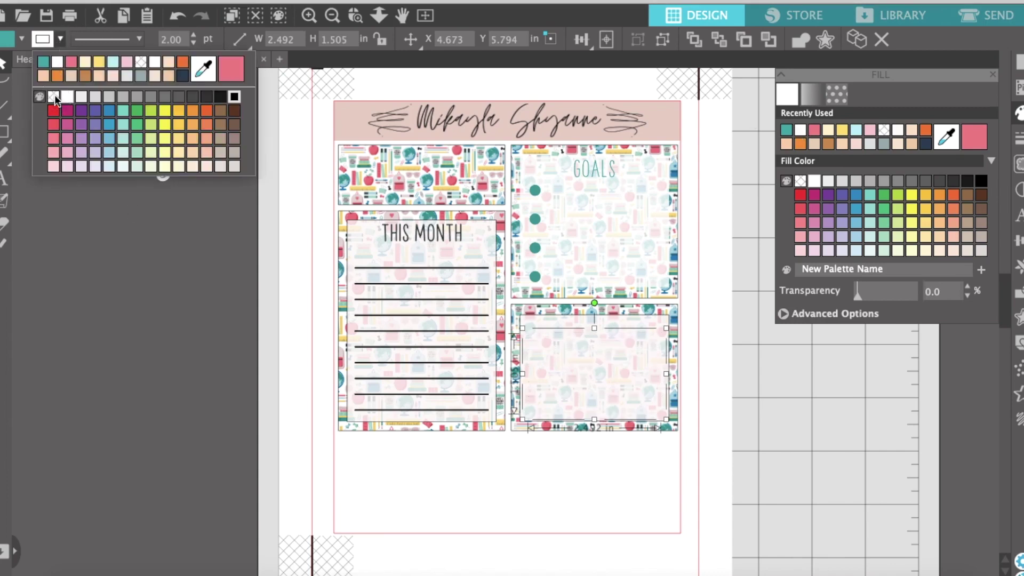
left_click(54, 95)
left_click(63, 43)
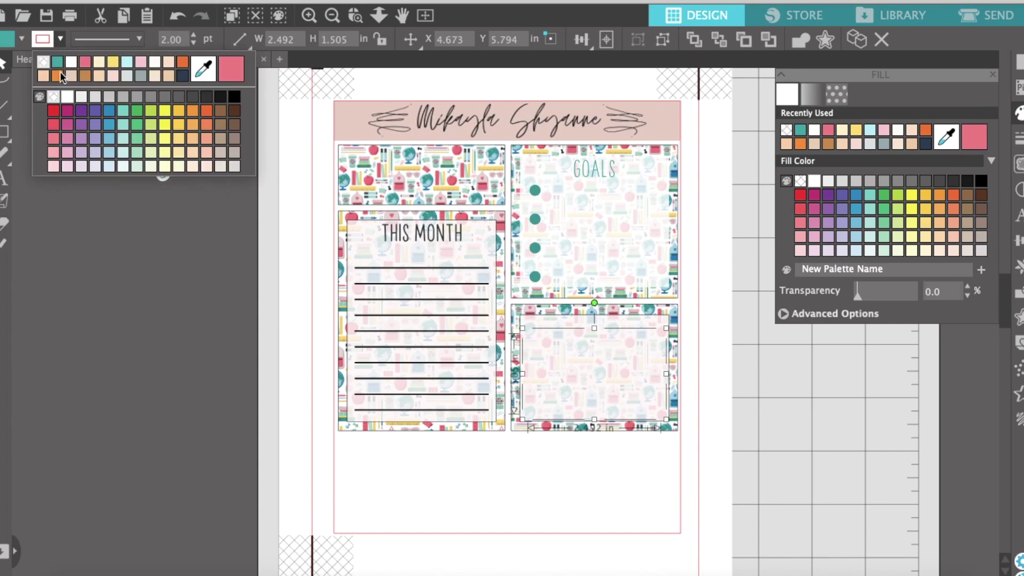
left_click(59, 59)
left_click(735, 255)
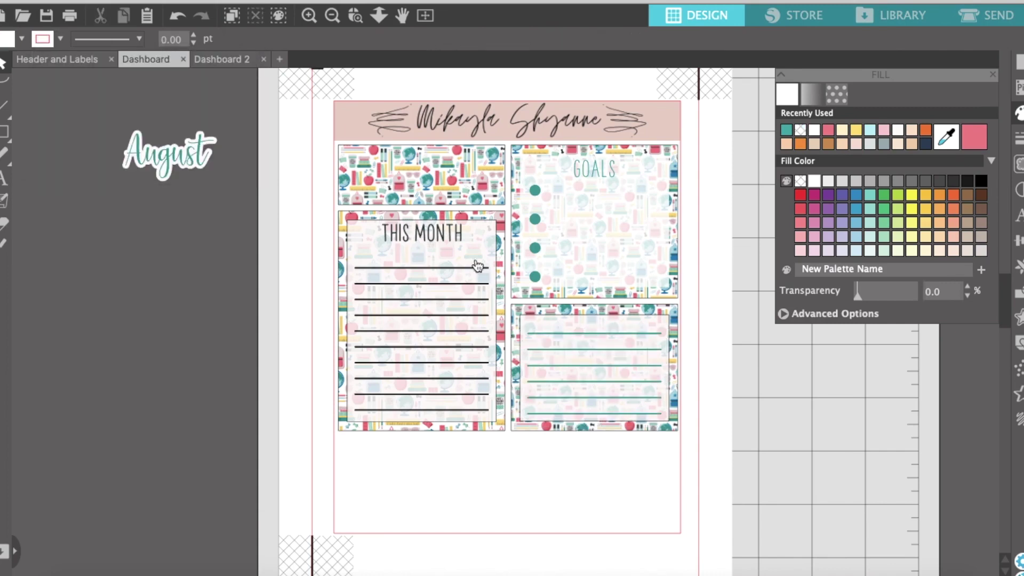
Recolor the THIS MONTH title with the recently used teal, for both fill and line color.
left_click(455, 271)
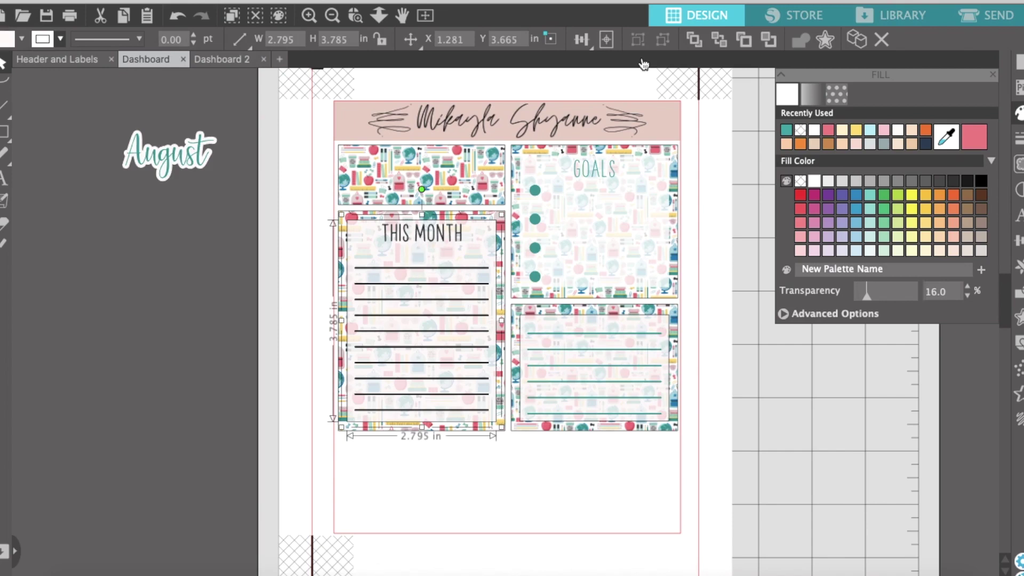
left_click(745, 169)
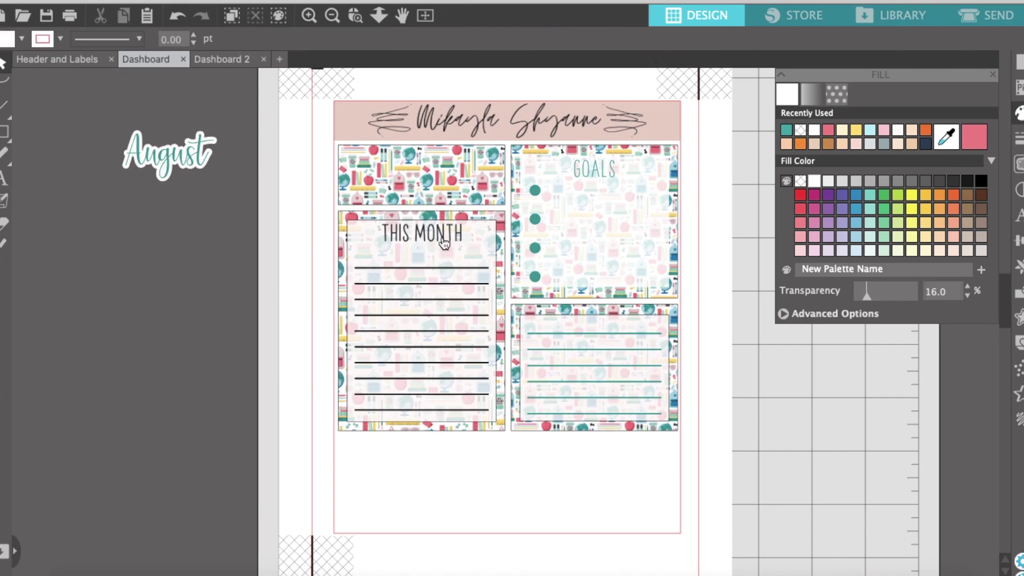
left_click(446, 243)
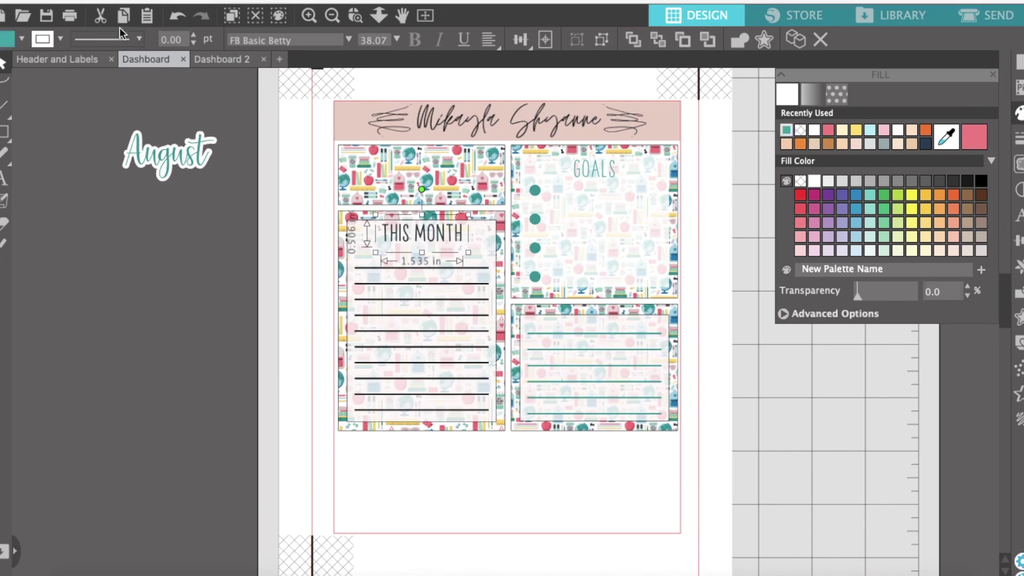
left_click(60, 39)
left_click(43, 62)
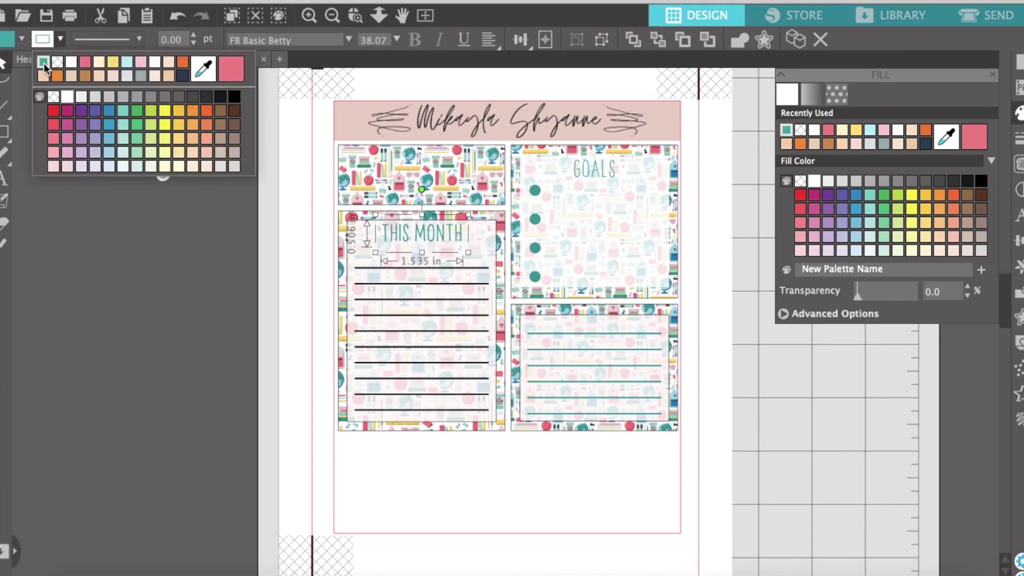
left_click(80, 297)
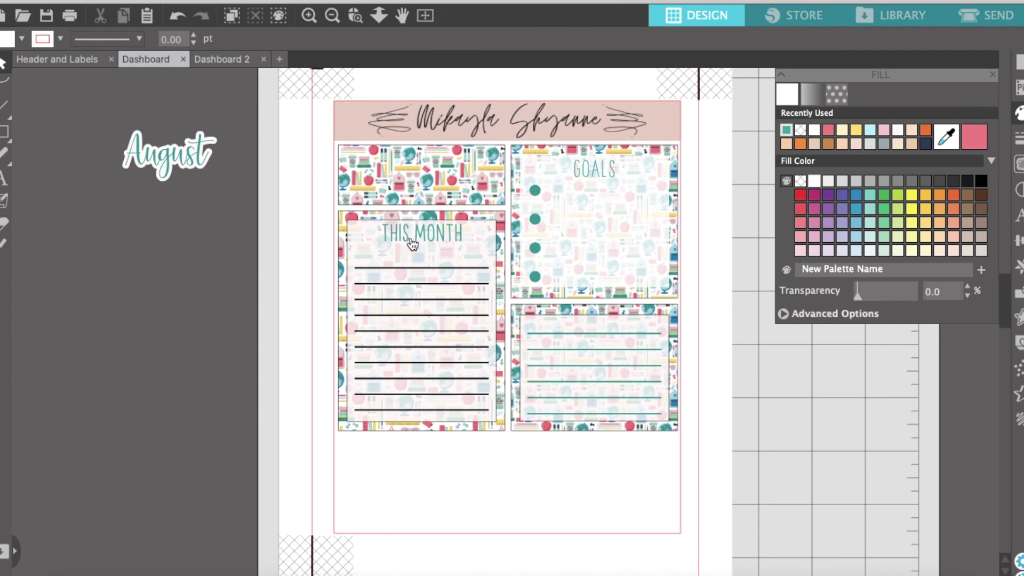
Set the line color of the GOALS and THIS MONTH titles to transparent.
left_click(579, 170)
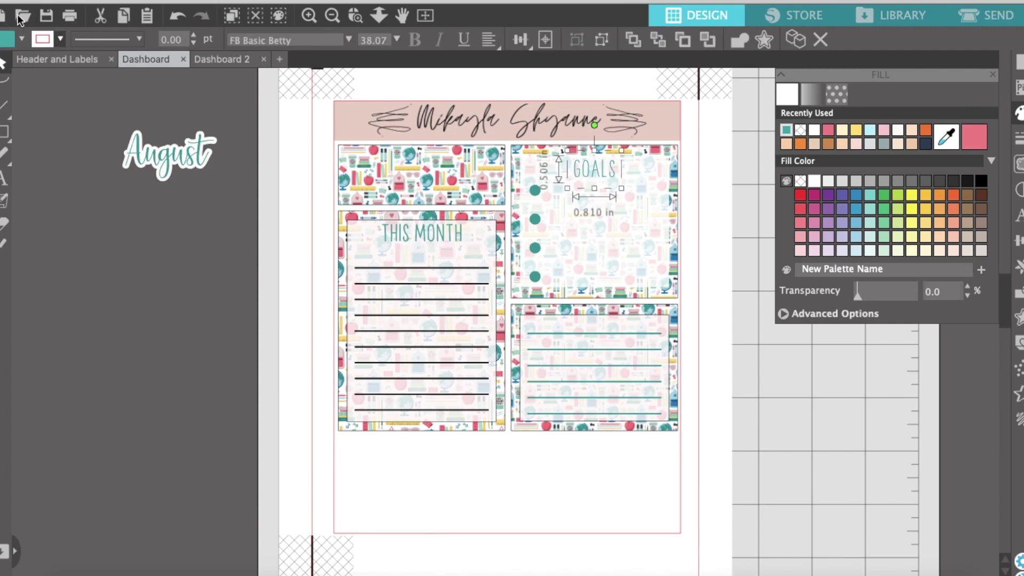
left_click(60, 38)
left_click(57, 63)
left_click(388, 238)
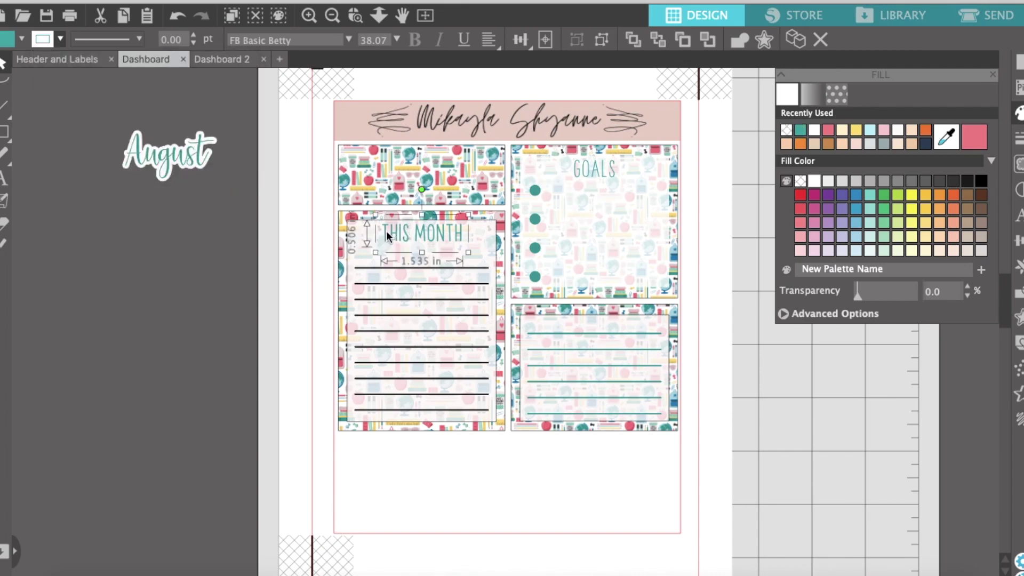
left_click(60, 39)
left_click(43, 63)
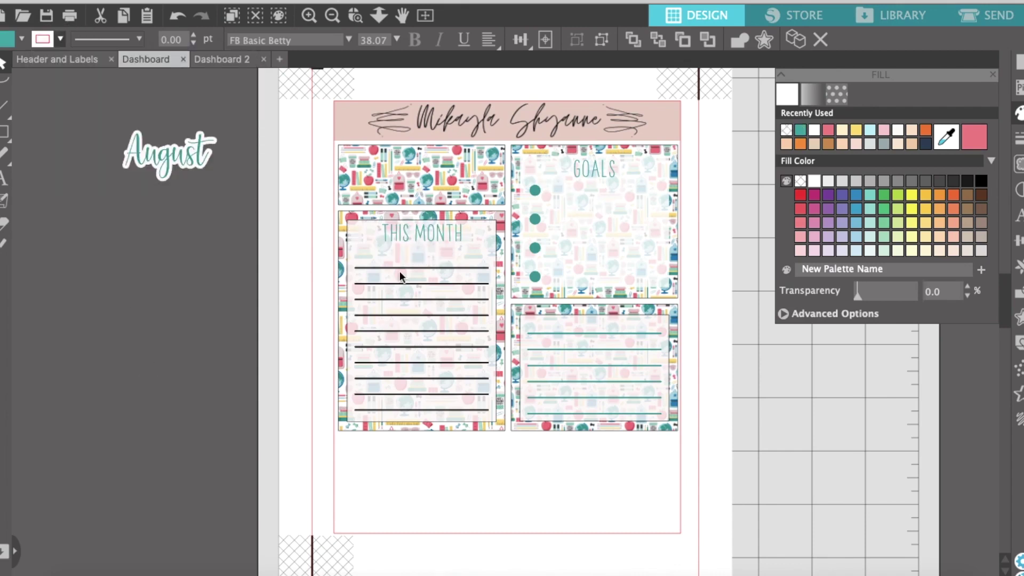
Select the writing lines under THIS MONTH together and set their fill and line color to the recently used teal.
left_click(305, 290)
left_click(413, 269)
left_click(414, 267)
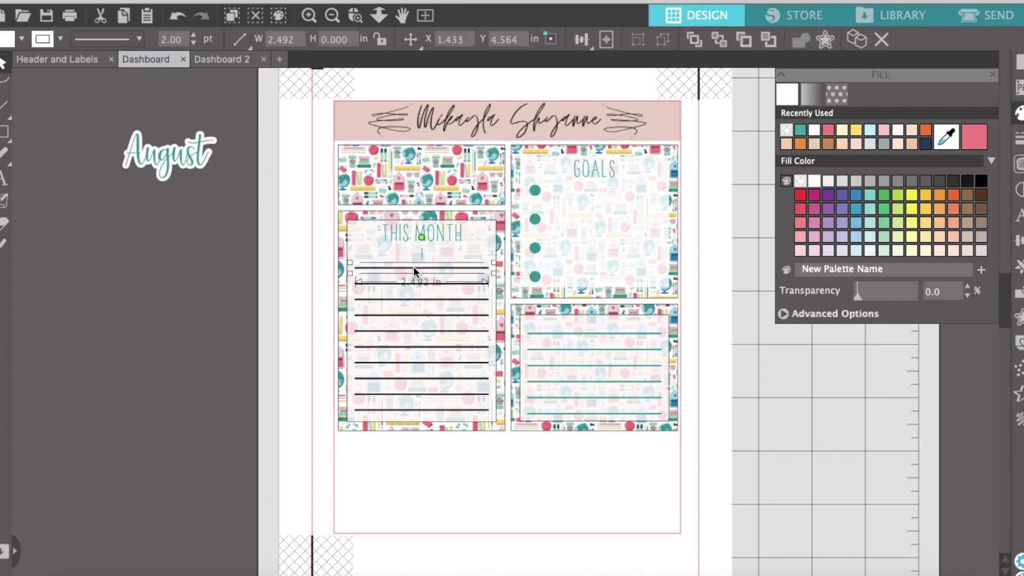
left_click(407, 285, "shift")
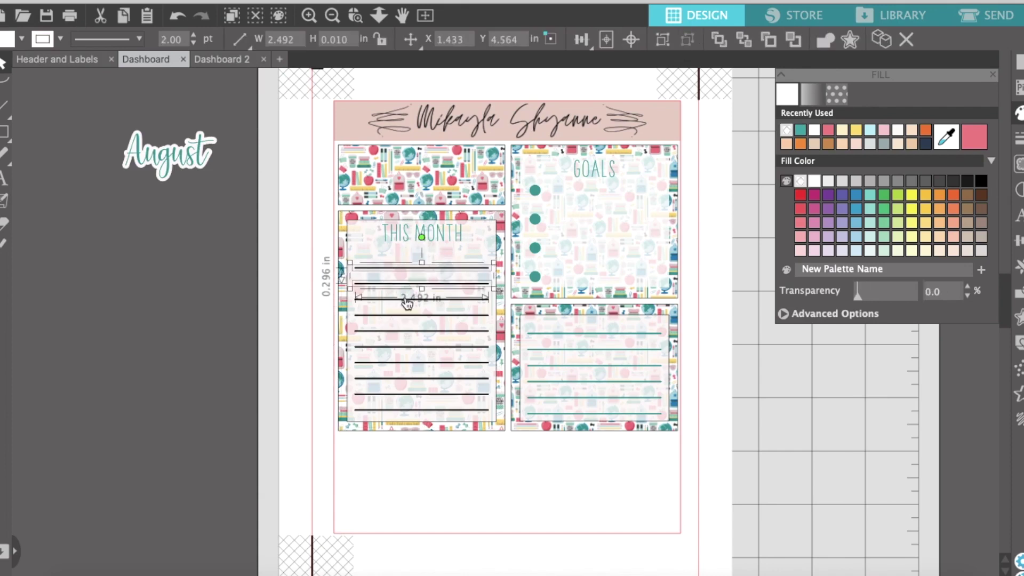
left_click(405, 298)
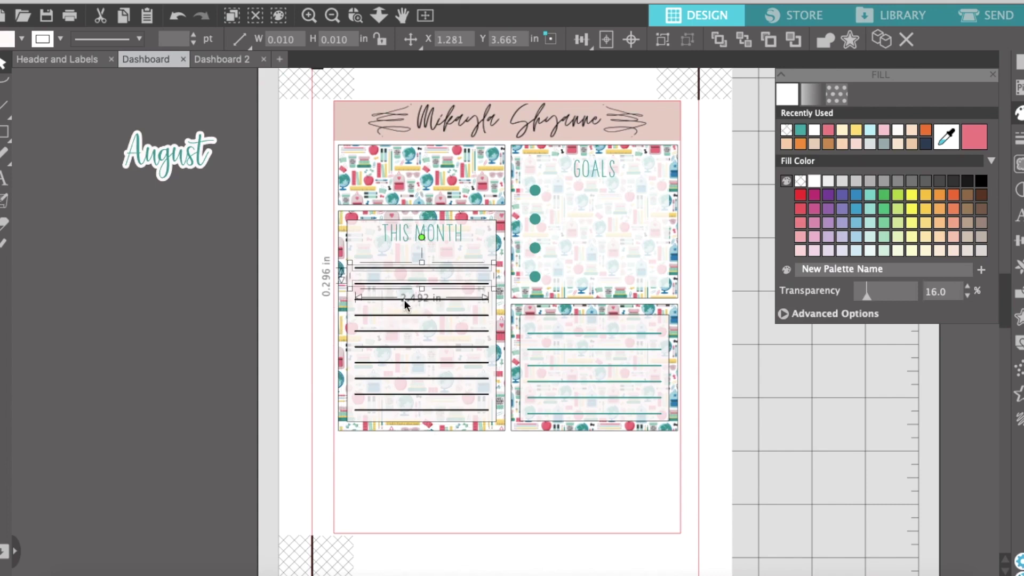
left_click(401, 314, "shift")
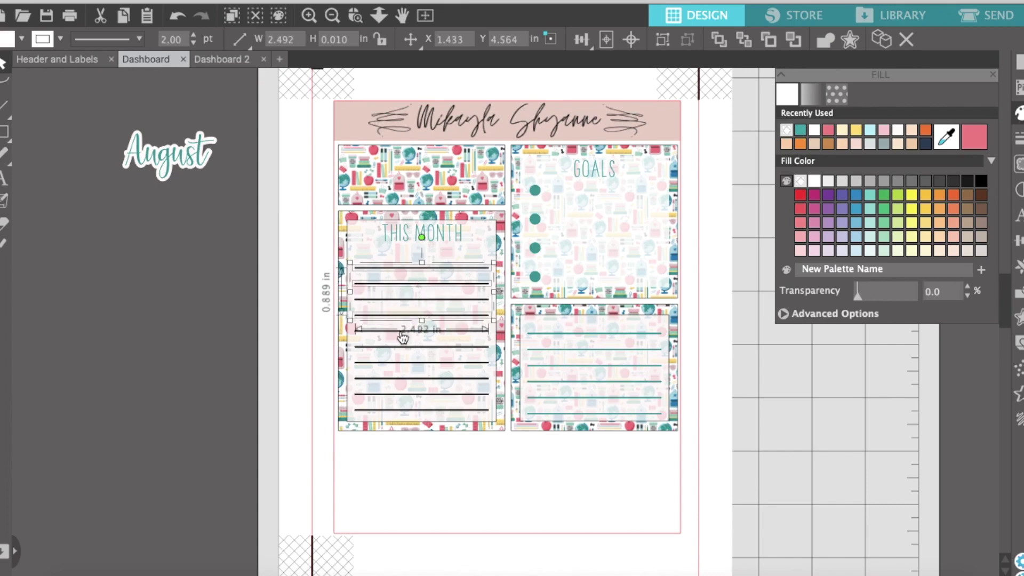
left_click(400, 330, "shift")
left_click(398, 347, "shift")
left_click(396, 364, "shift")
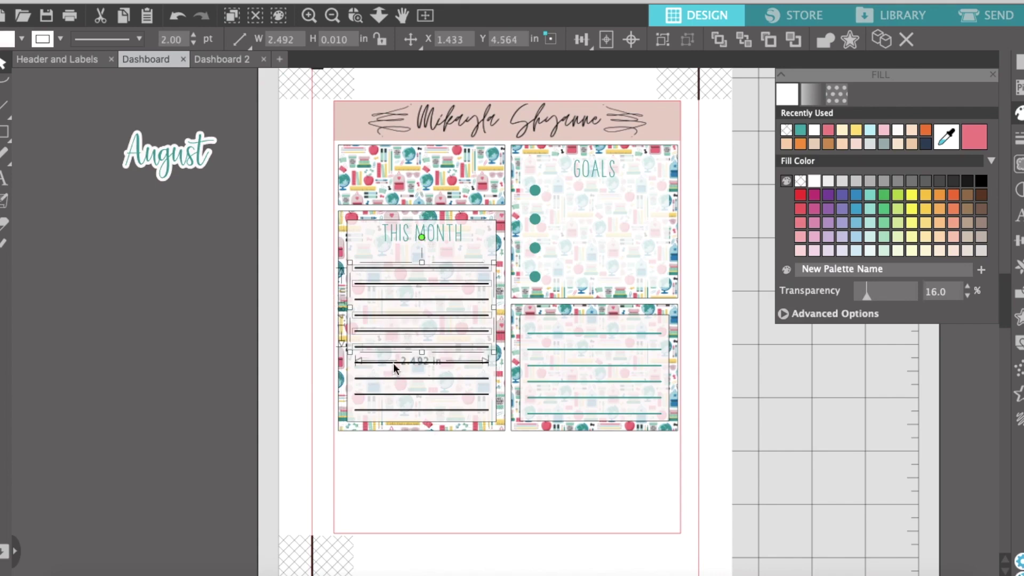
left_click(388, 378, "shift")
left_click(387, 395, "shift")
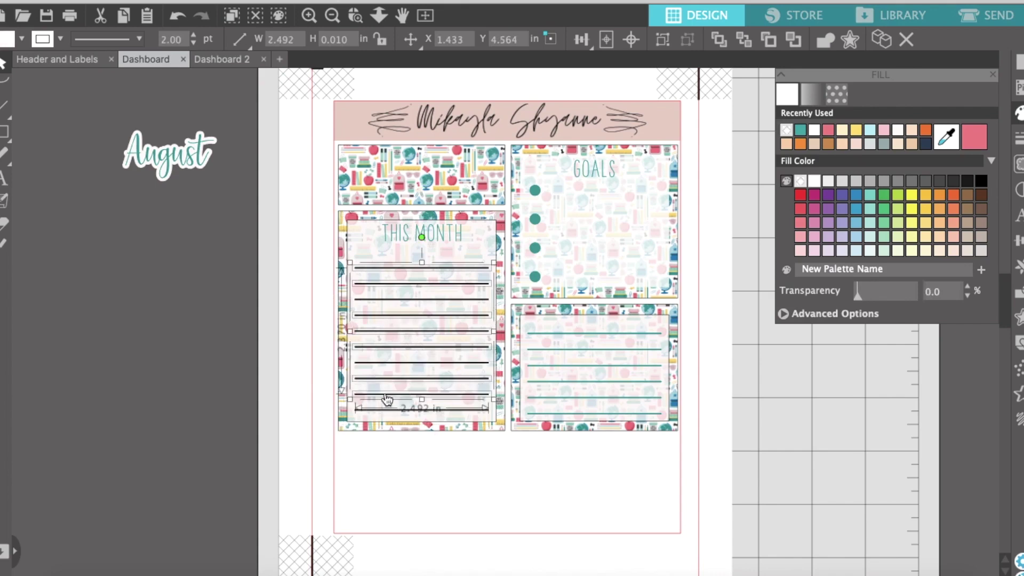
left_click(382, 410, "shift")
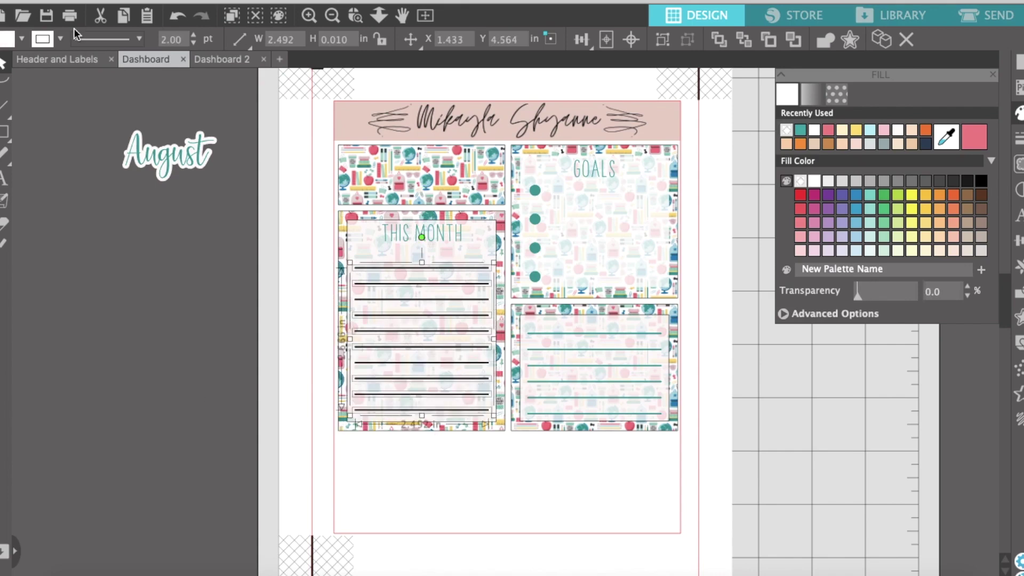
left_click(22, 38)
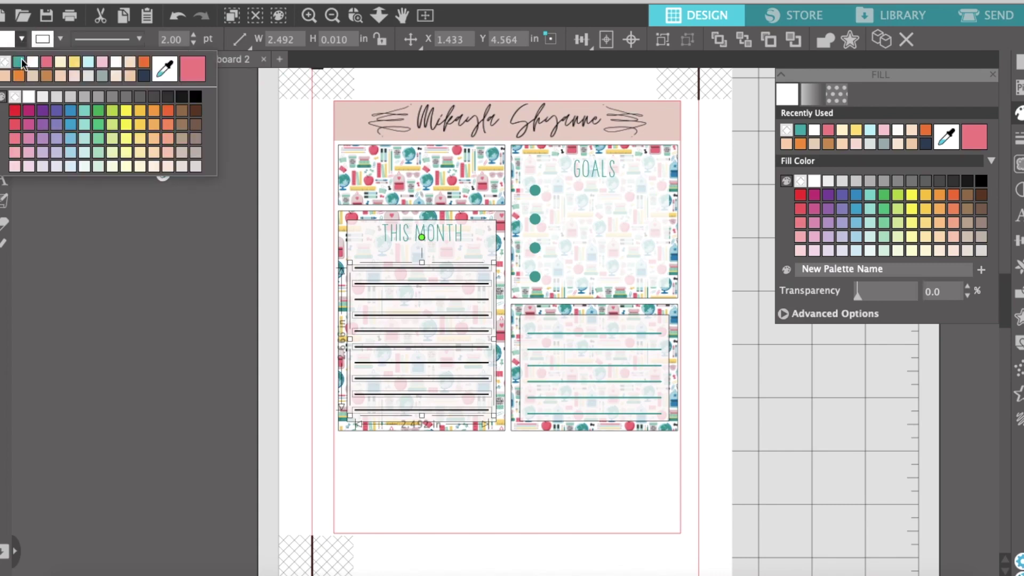
left_click(21, 61)
left_click(61, 41)
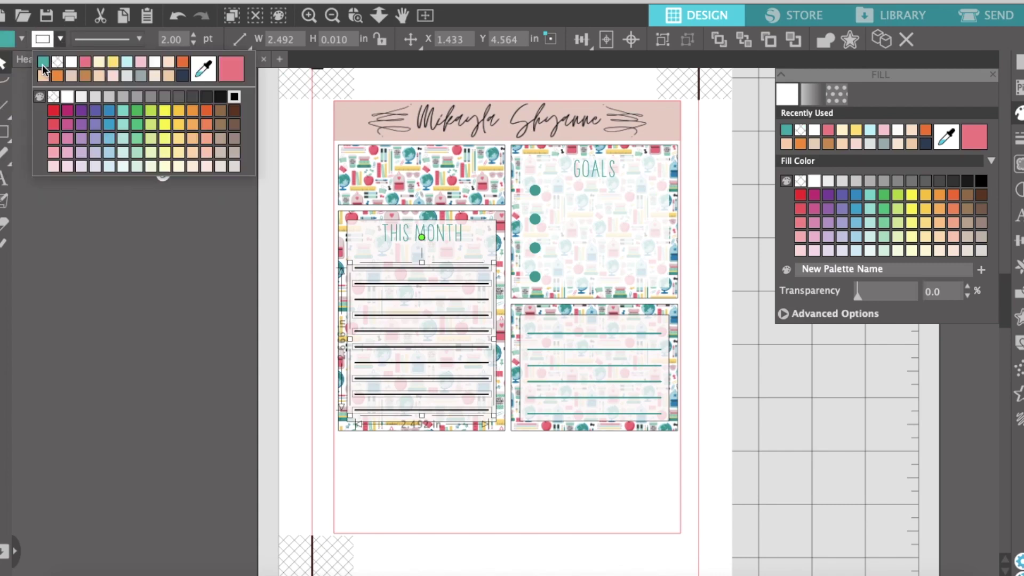
left_click(42, 61)
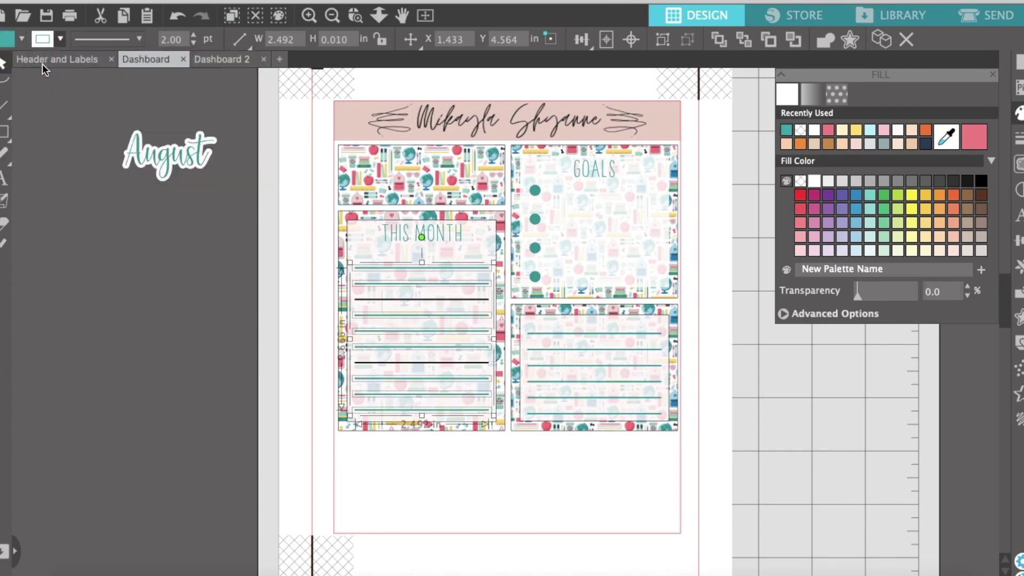
left_click(253, 344)
Recolor the remaining black third line under THIS MONTH with the same teal fill and line color.
left_click(361, 299)
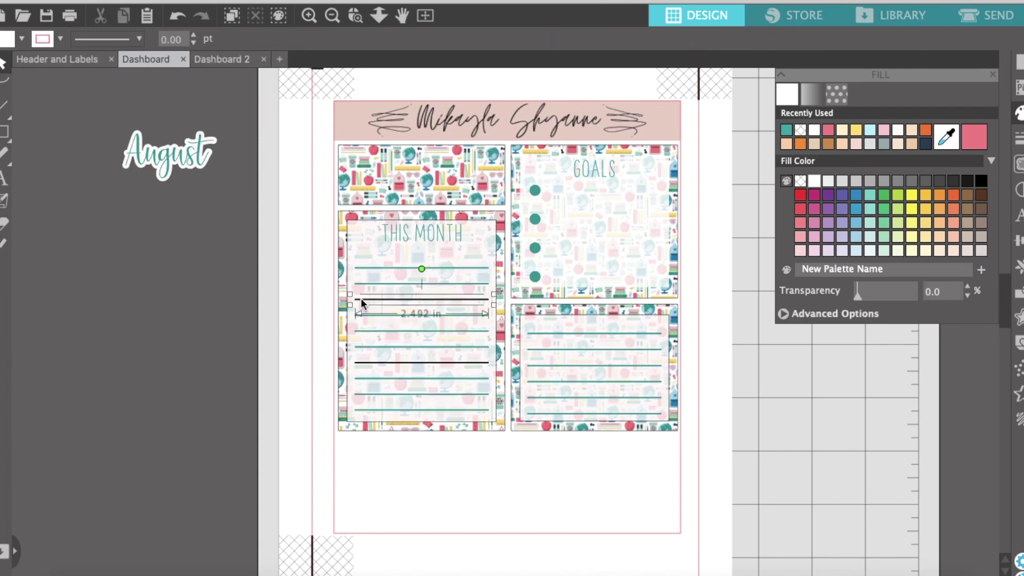
left_click(366, 363)
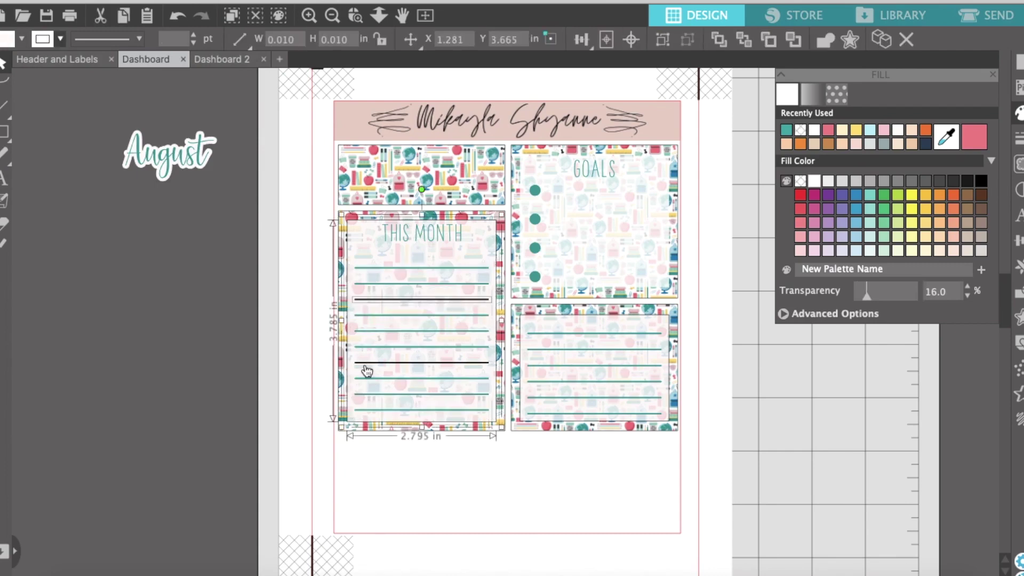
left_click(364, 364)
left_click(365, 363)
left_click(365, 365)
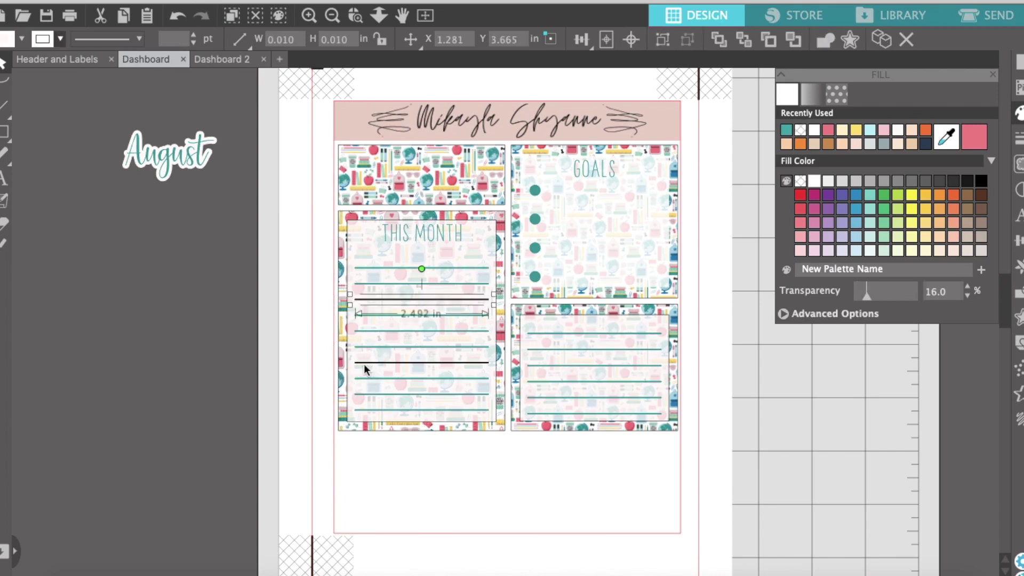
left_click(22, 41)
left_click(11, 63)
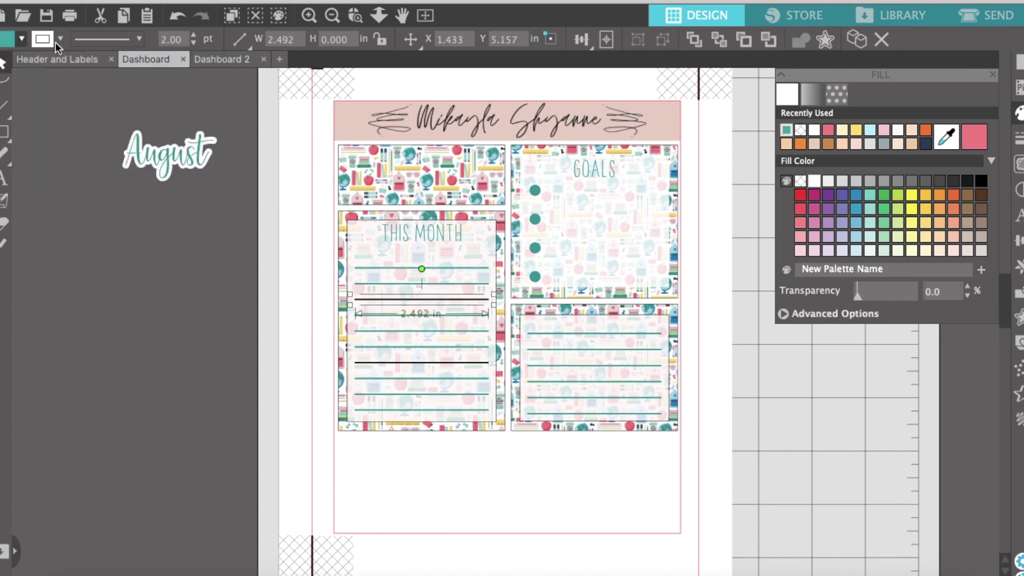
left_click(58, 40)
left_click(51, 61)
left_click(210, 303)
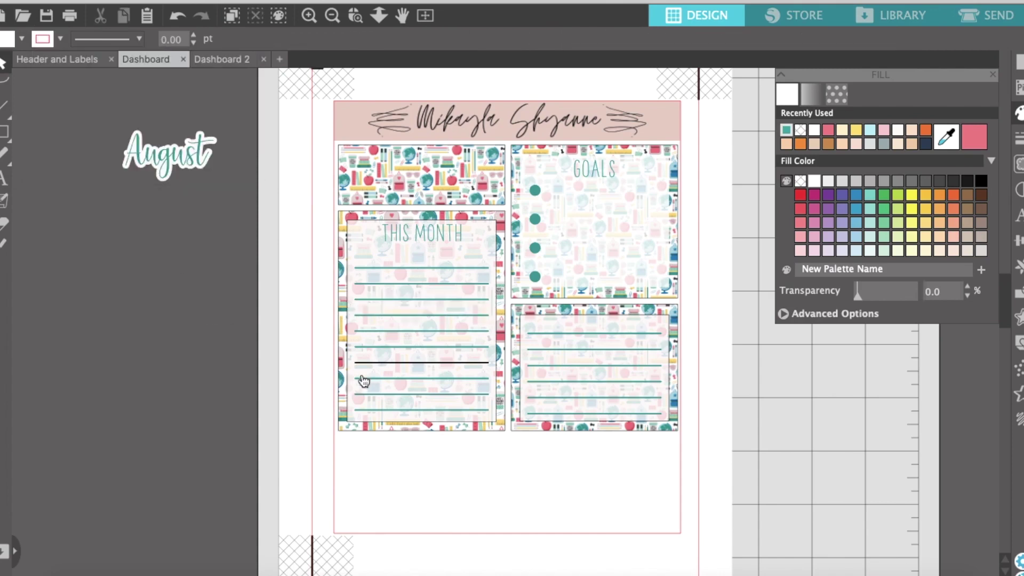
Recolor the remaining black seventh line under THIS MONTH teal.
left_click(364, 365)
left_click(61, 39)
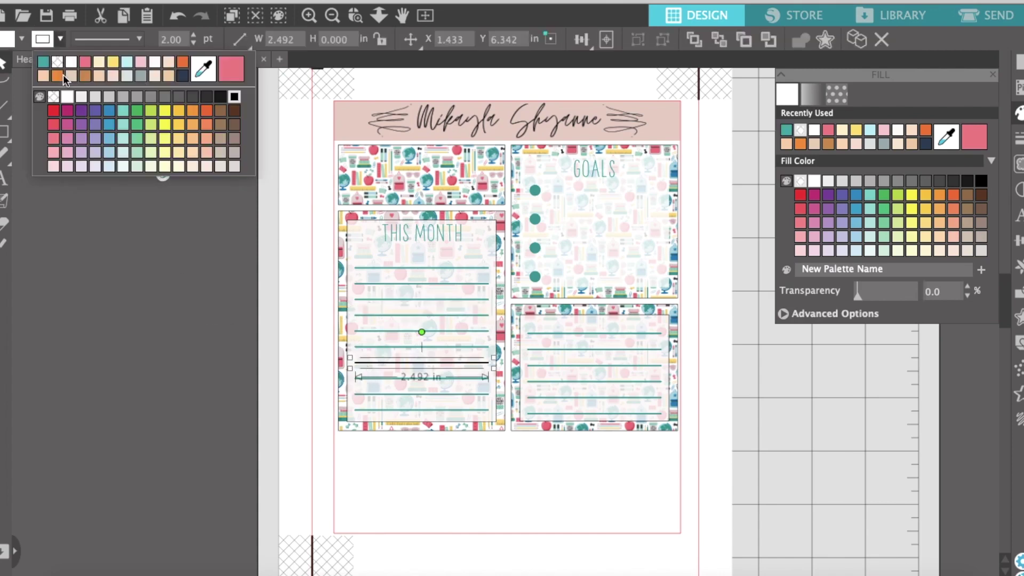
left_click(49, 61)
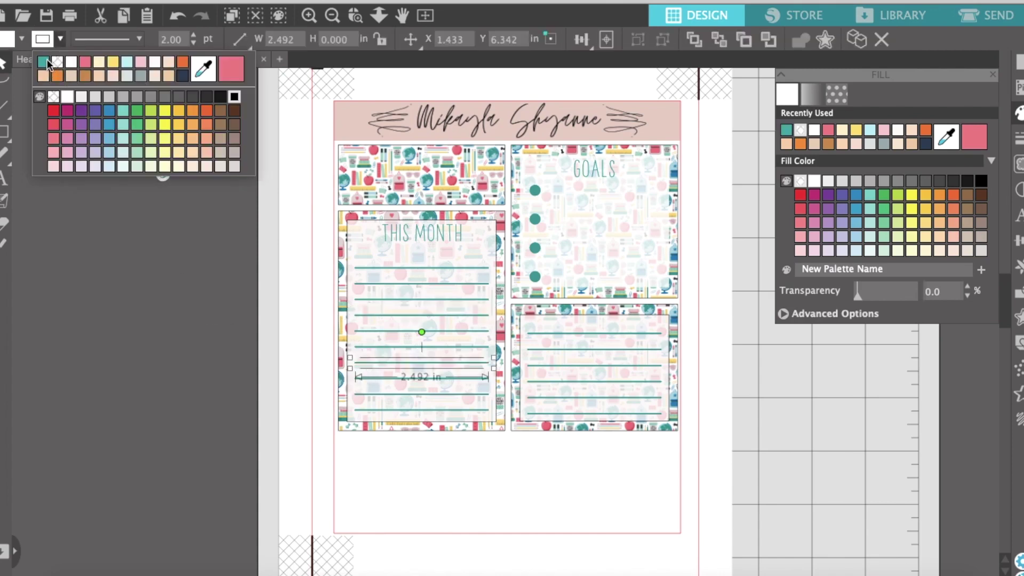
left_click(21, 38)
left_click(128, 244)
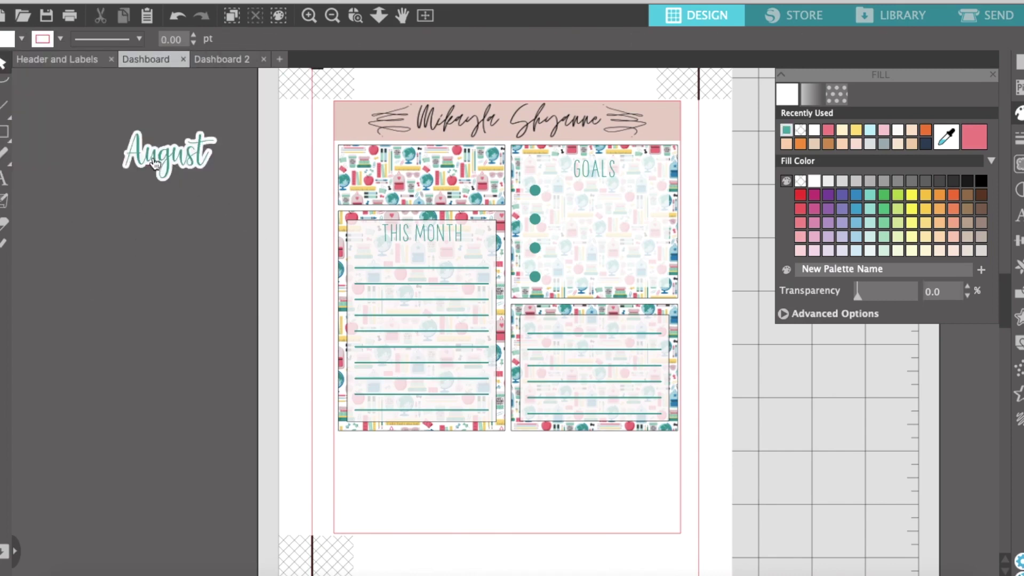
Move the August lettering onto the school supplies title box above THIS MONTH.
left_click_drag(162, 162, 409, 180)
key("Escape")
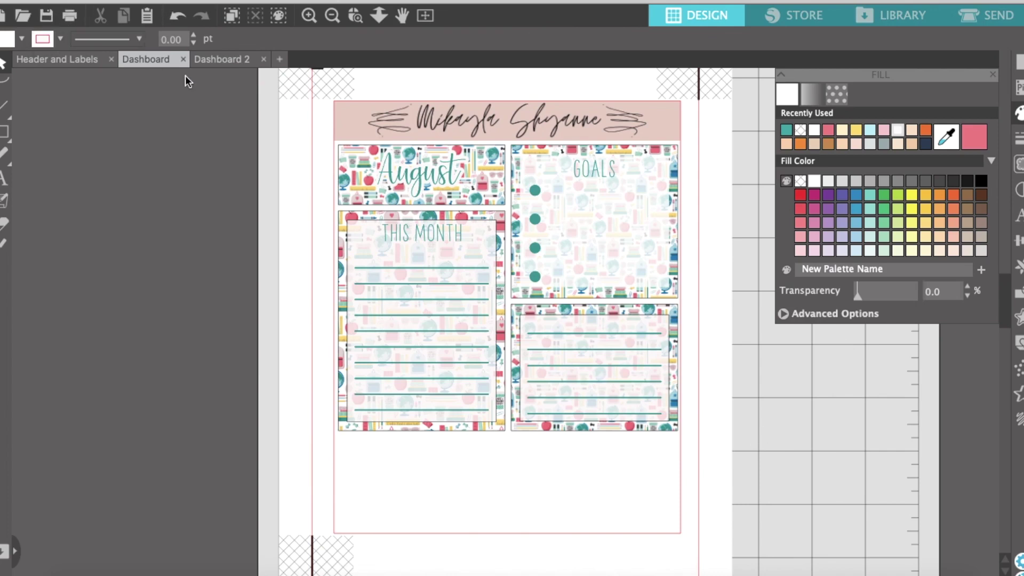
Open the Dashboard 2 sheet with the HABITS tracker.
left_click(210, 60)
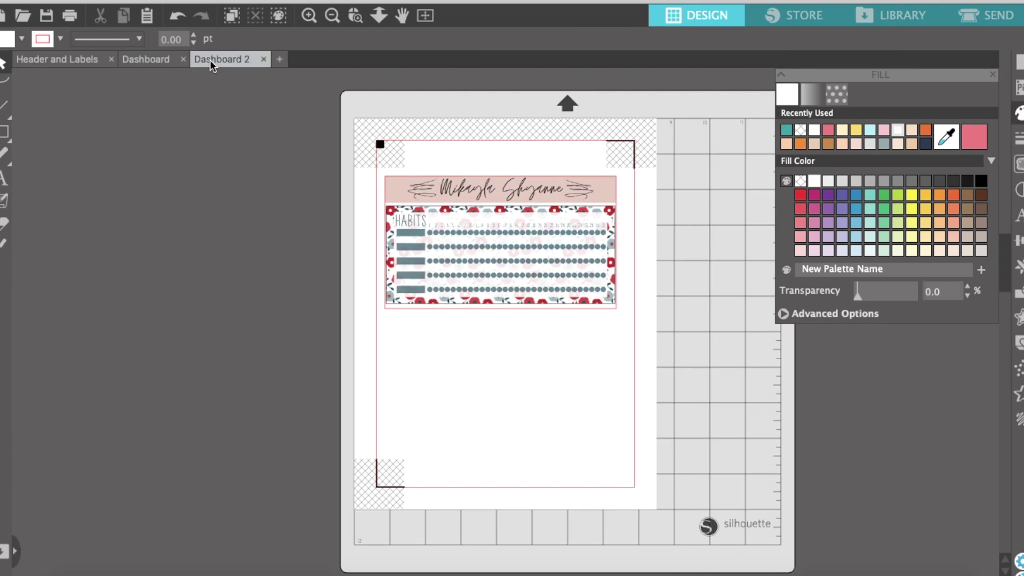
left_click(307, 16)
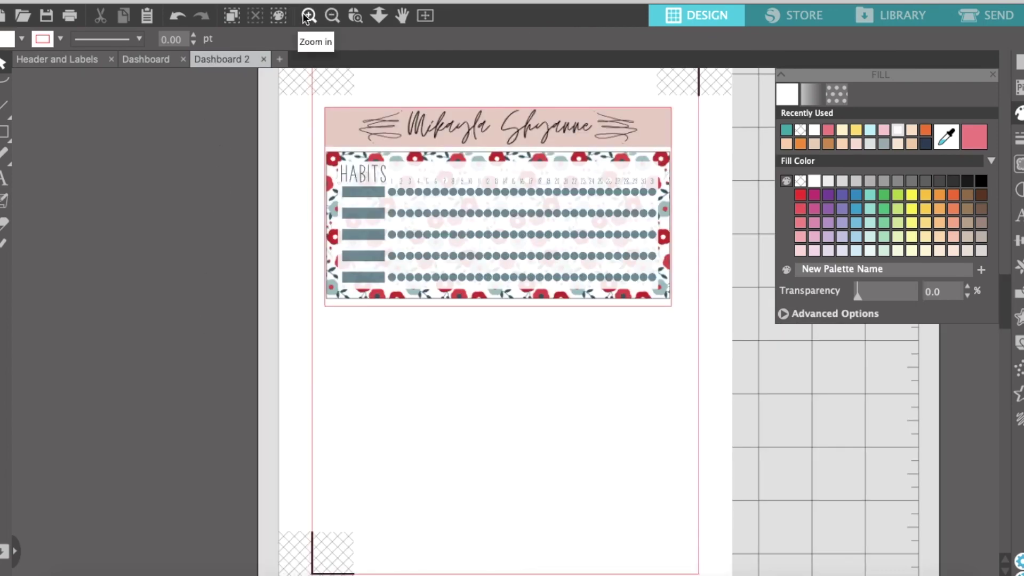
left_click(307, 16)
scroll(168, 154, "up", 1)
scroll(168, 154, "up", 3)
scroll(169, 153, "right", 2)
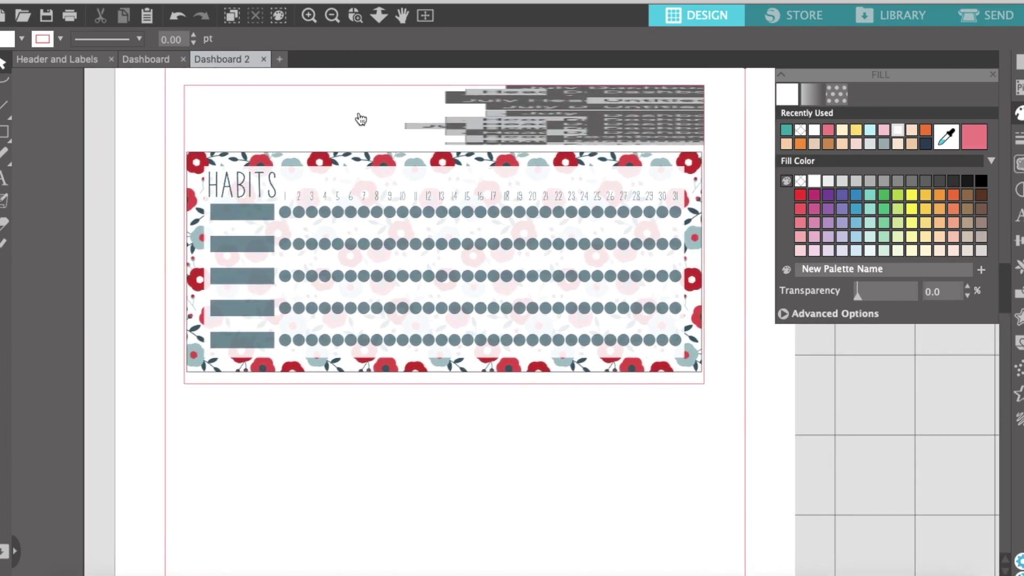
Compare the Dashboard 2 header banner with the Dashboard banner and check how it renders in the print preview.
left_click(502, 110)
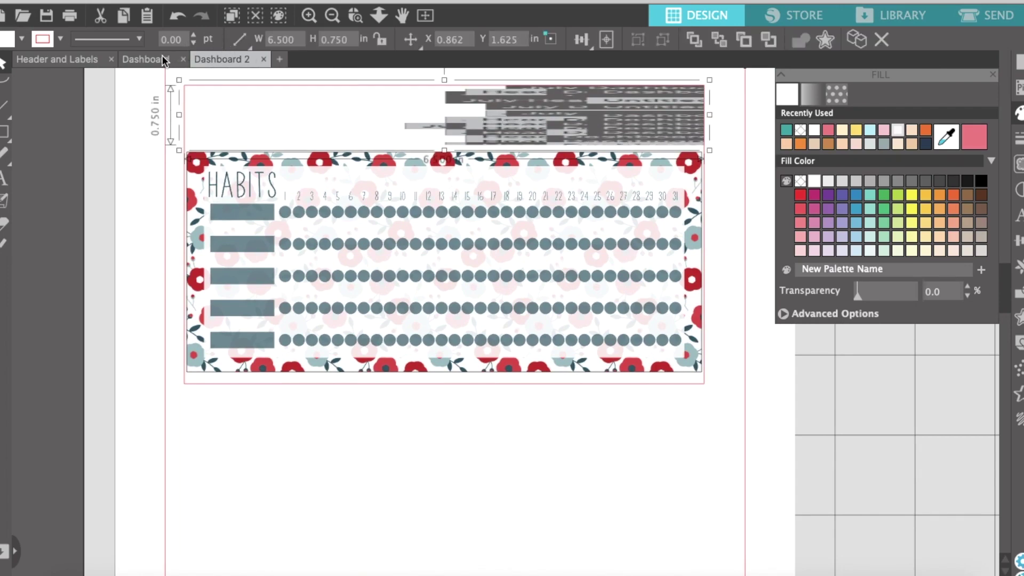
left_click(162, 55)
left_click(516, 128)
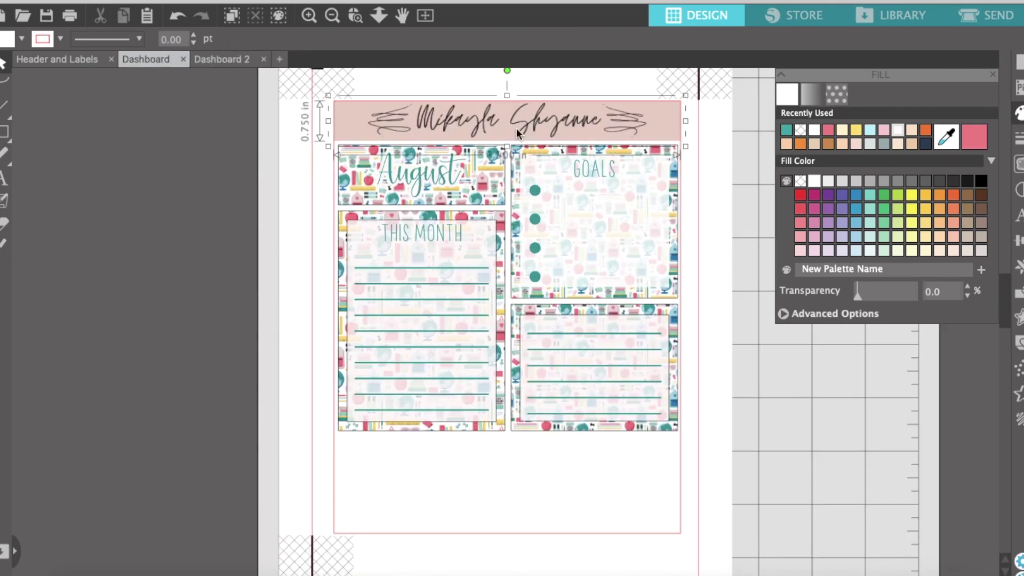
left_click(219, 60)
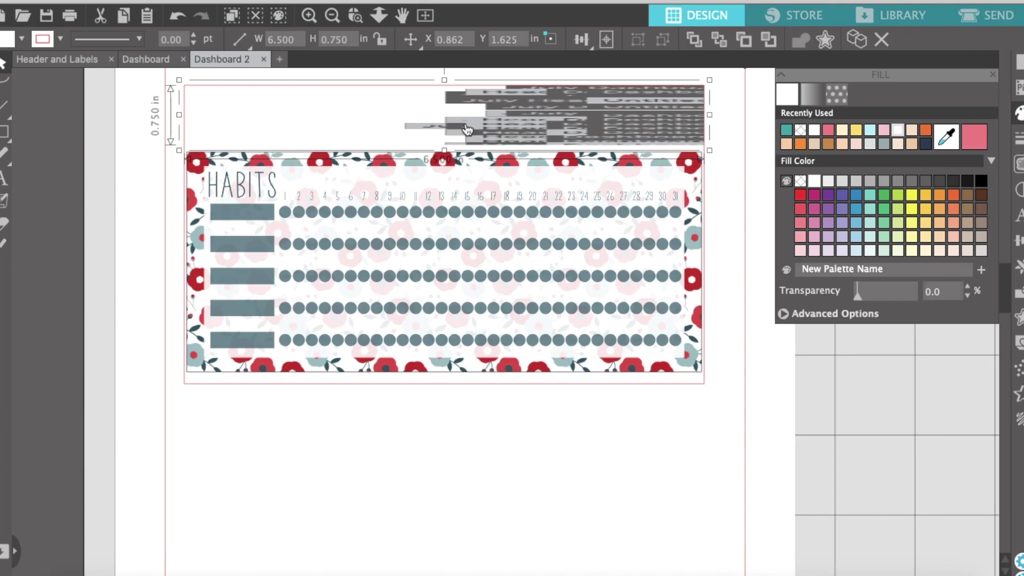
left_click(75, 13)
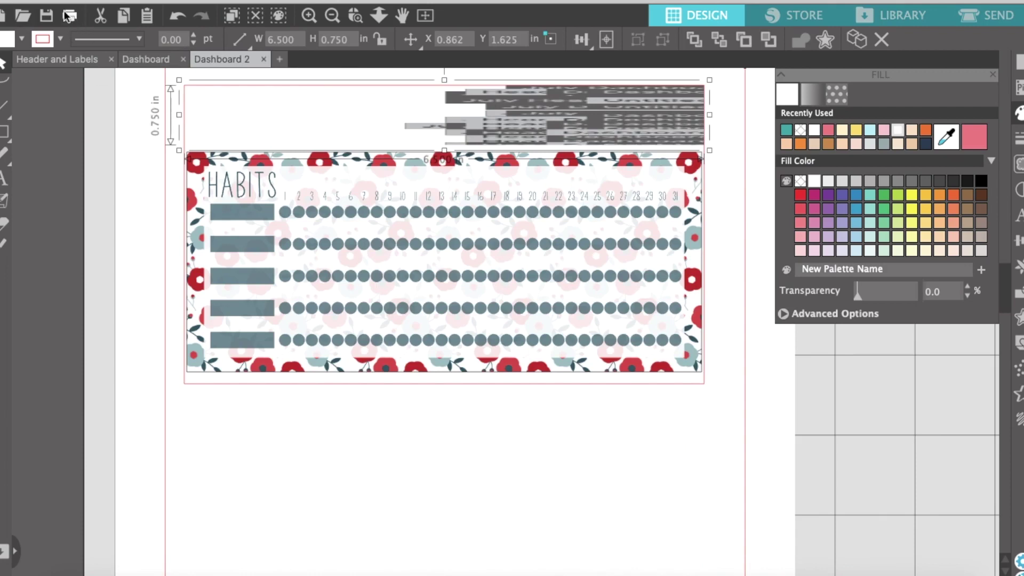
left_click(70, 15)
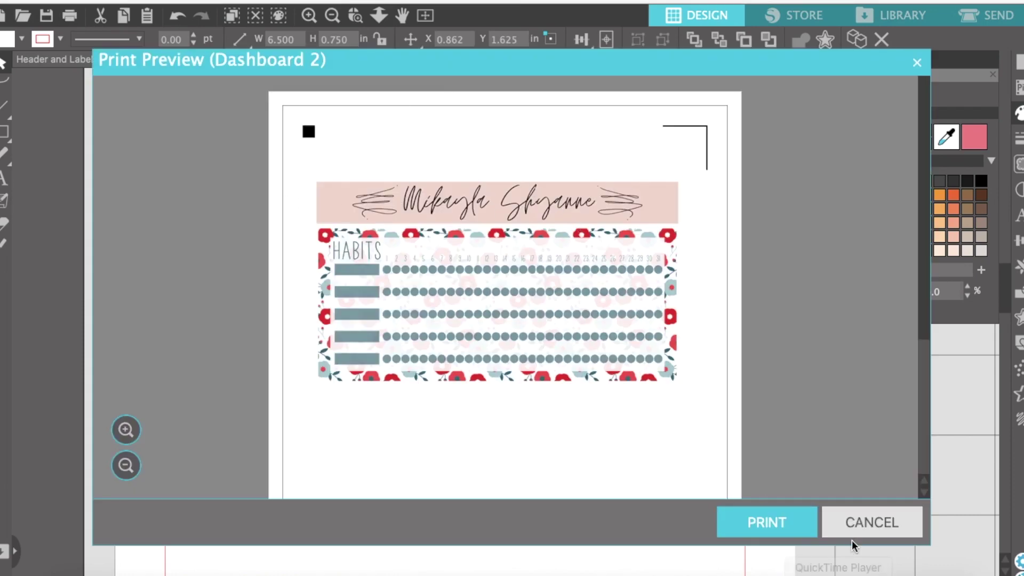
left_click(850, 521)
Fill the HABITS tracker's floral background on Dashboard 2 with the school supplies pattern.
left_click(750, 187)
left_click(695, 217)
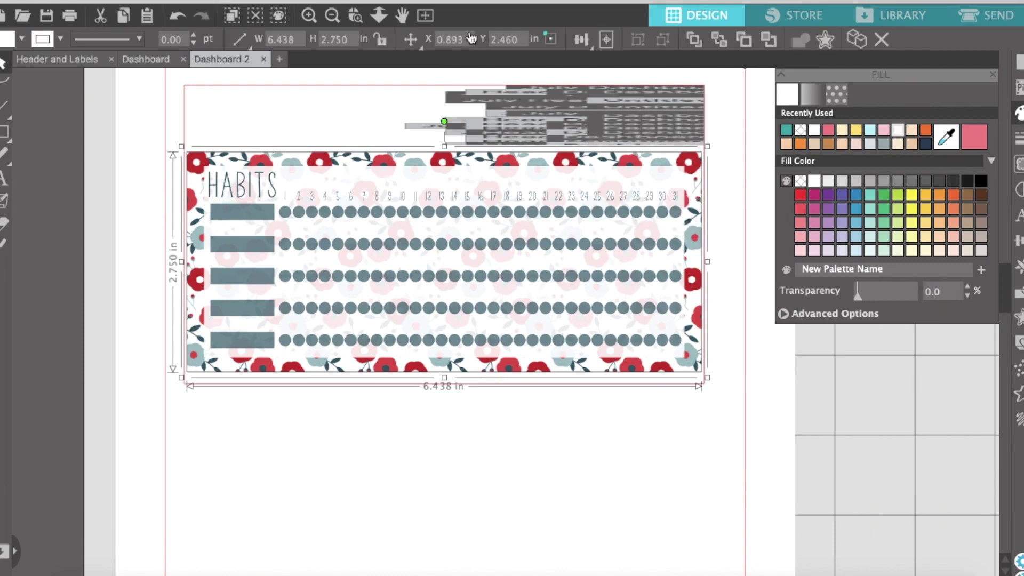
left_click(837, 92)
scroll(893, 221, "down", 5)
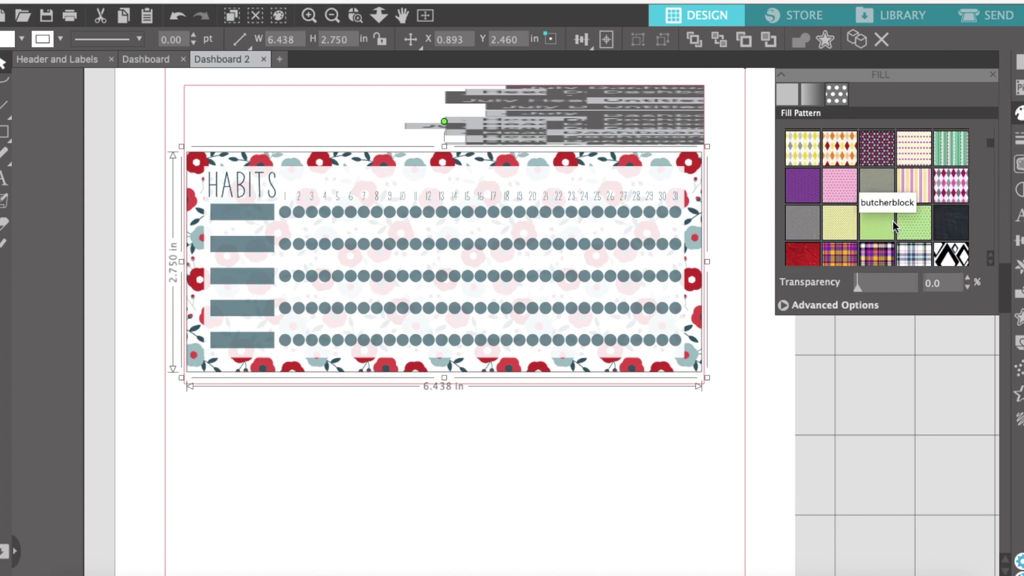
left_click(909, 206)
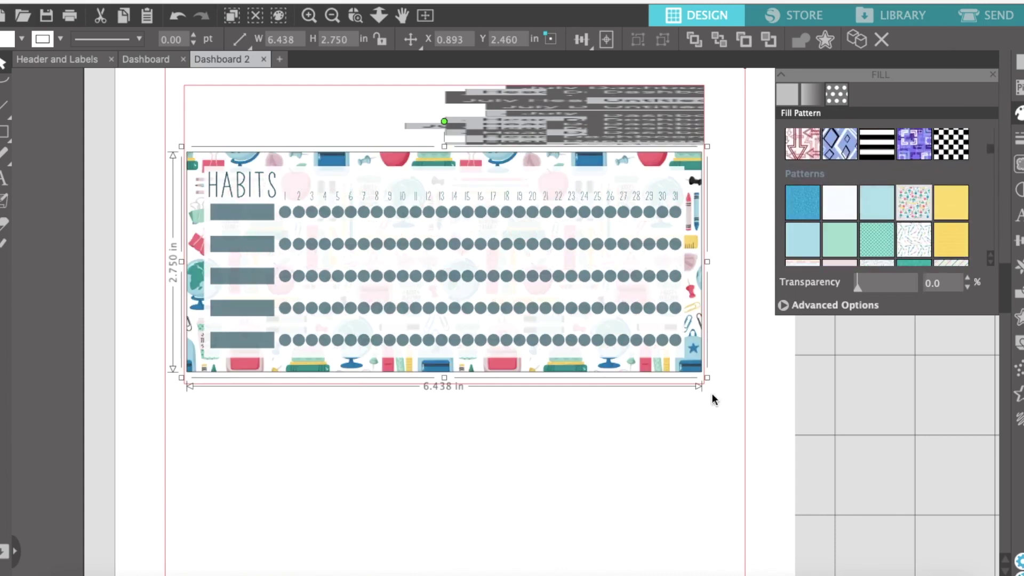
Fill the HABITS title, day numbers, habit bars and tracking dots with teal, leaving out the header banner and outer frame.
double_click(238, 187)
left_click(235, 215, "shift")
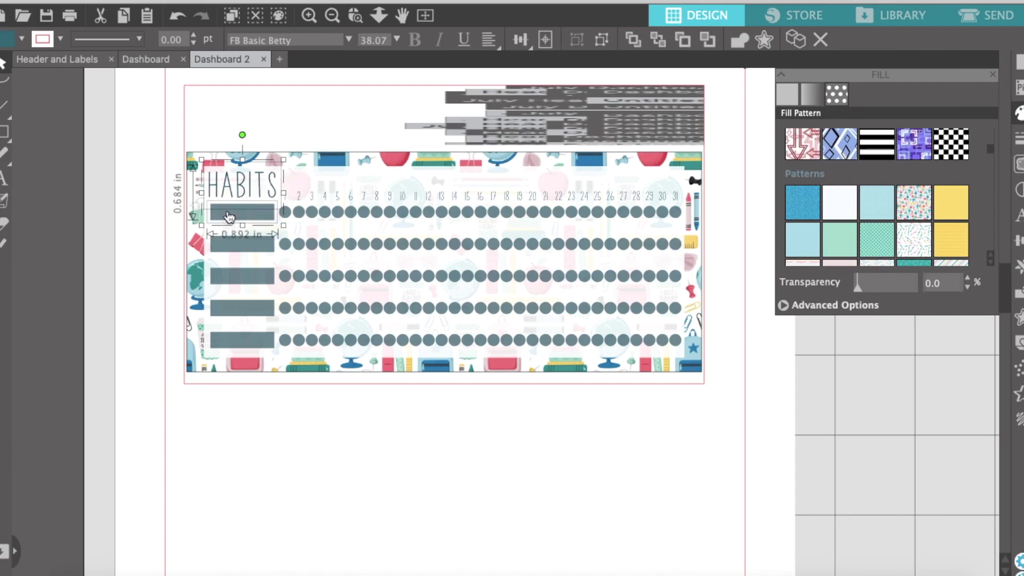
left_click(225, 243, "shift")
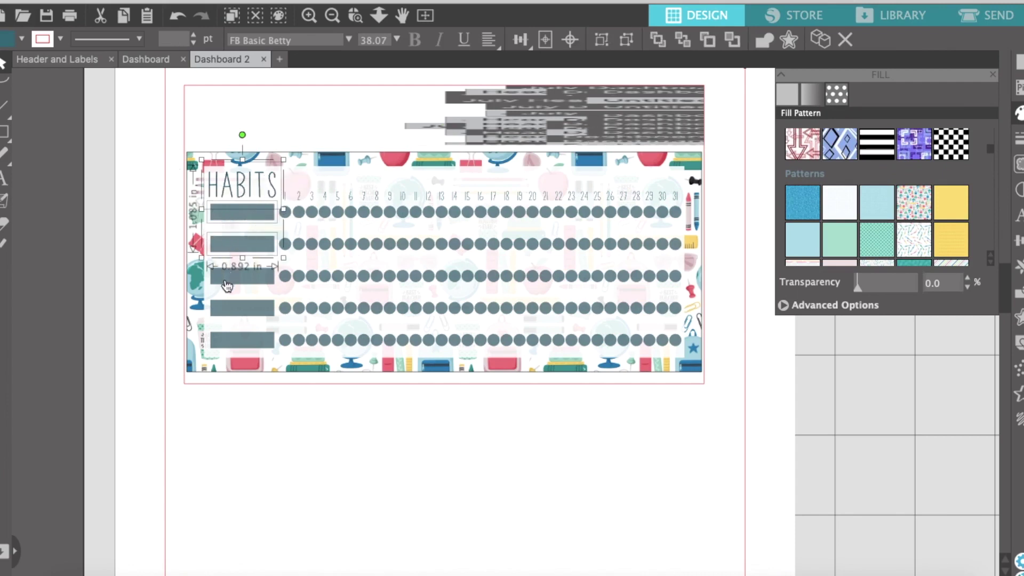
left_click(222, 451)
left_click(223, 410)
left_click_drag(194, 408, 692, 159)
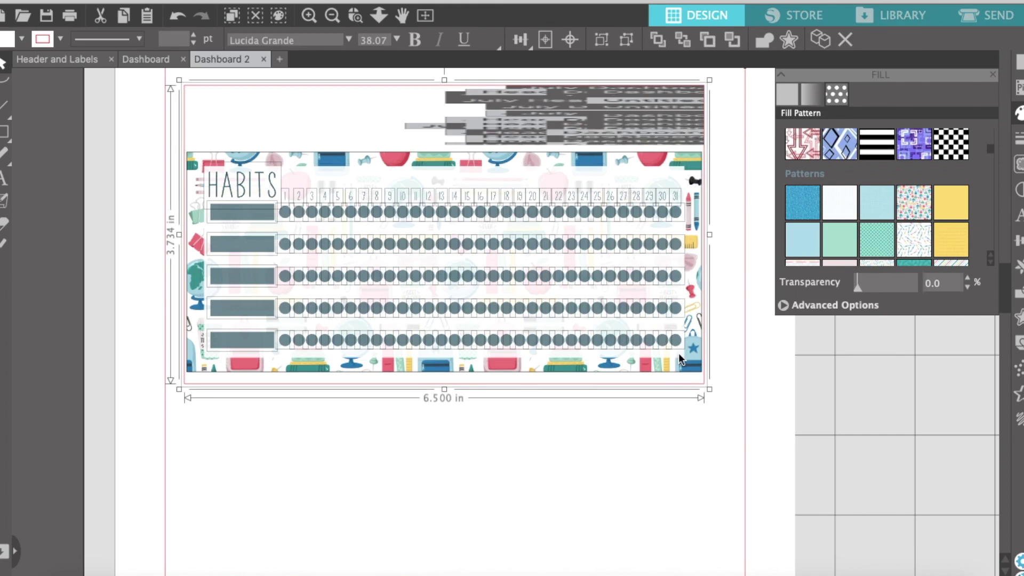
left_click(787, 93)
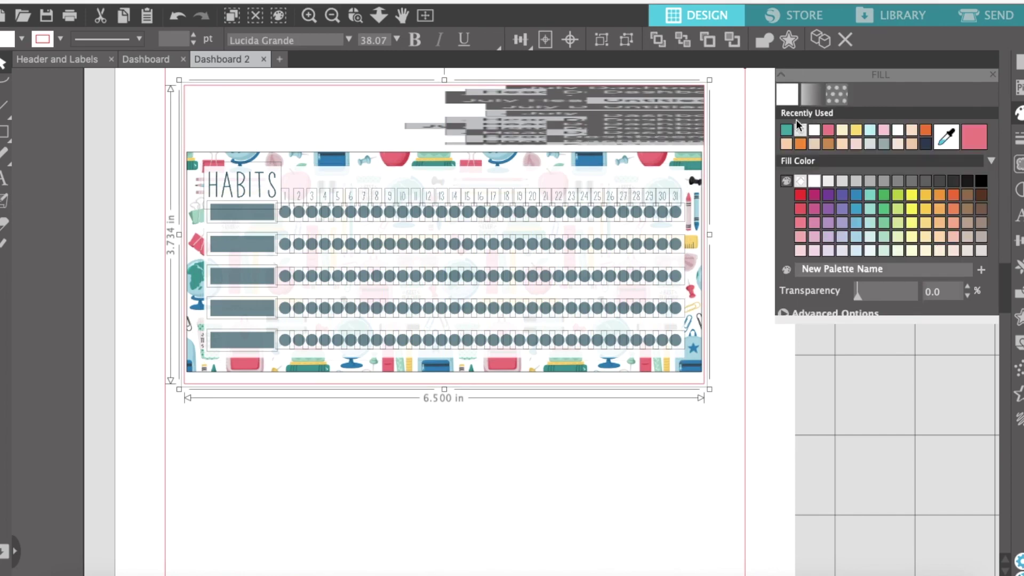
left_click(786, 129)
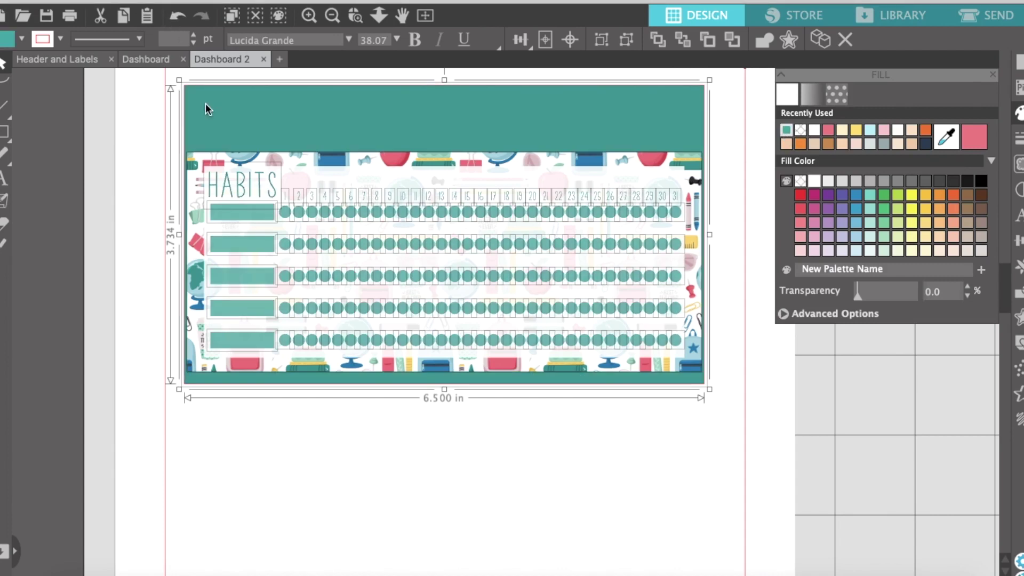
key("ctrl+z")
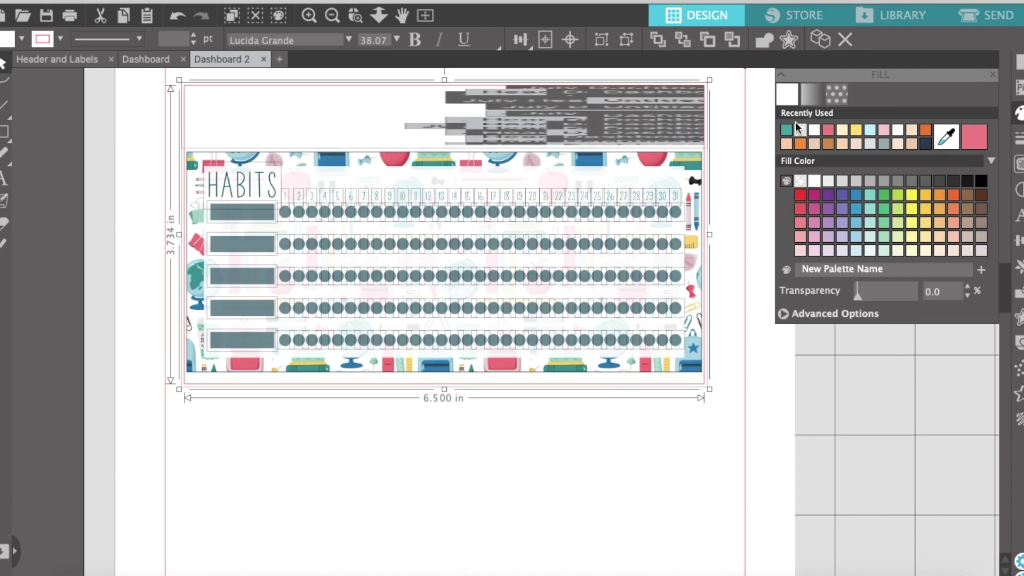
left_click(336, 85)
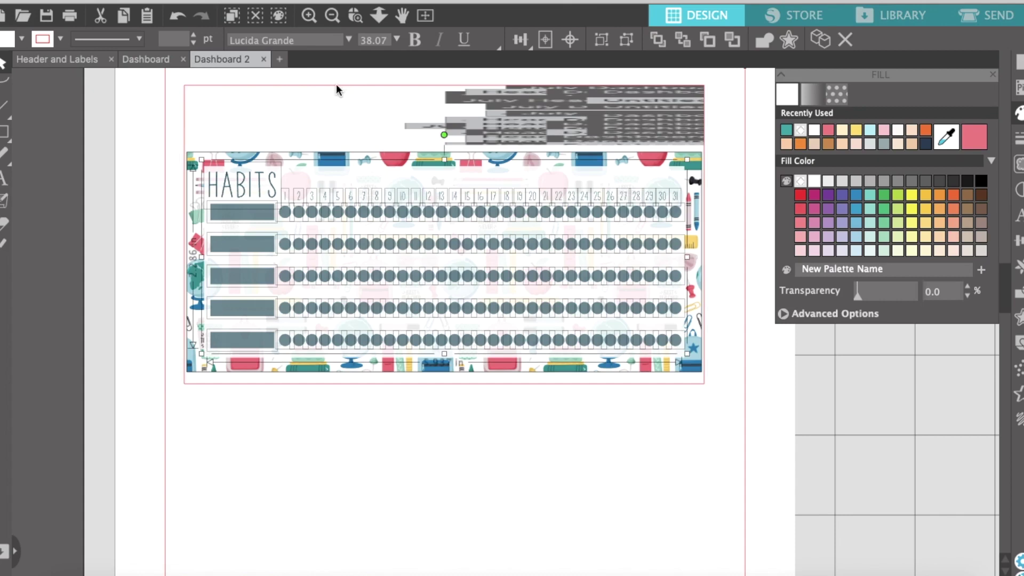
left_click(788, 131)
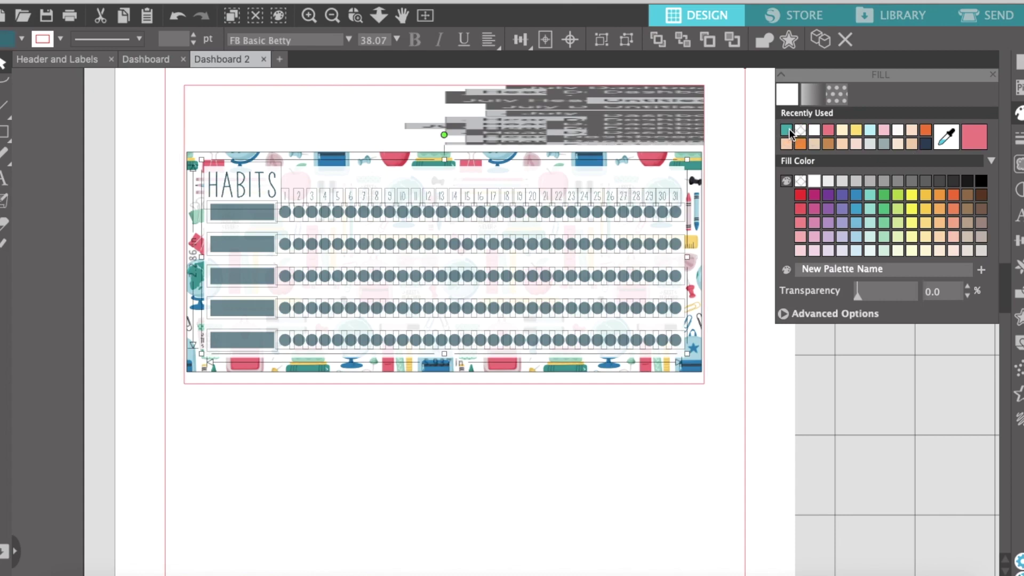
left_click(501, 424)
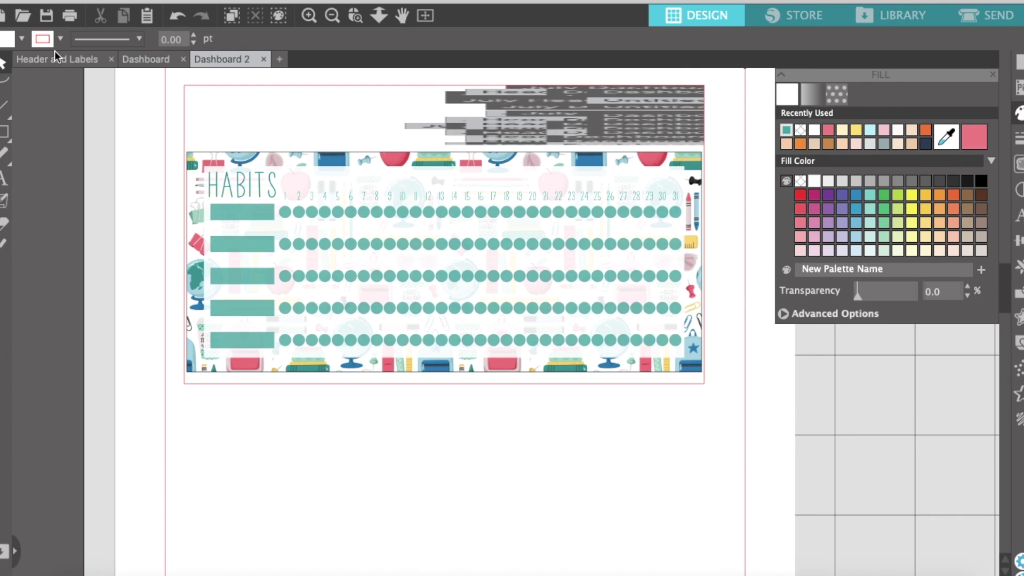
On the Dashboard sheet, remove the outline from the translucent panel behind THIS MONTH by making its line color transparent.
left_click(136, 59)
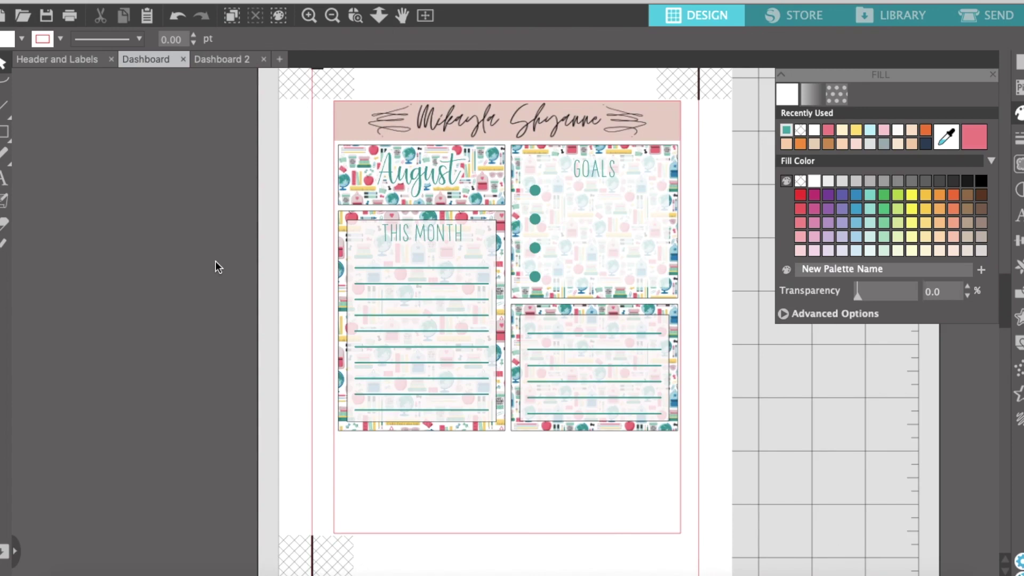
left_click(362, 176)
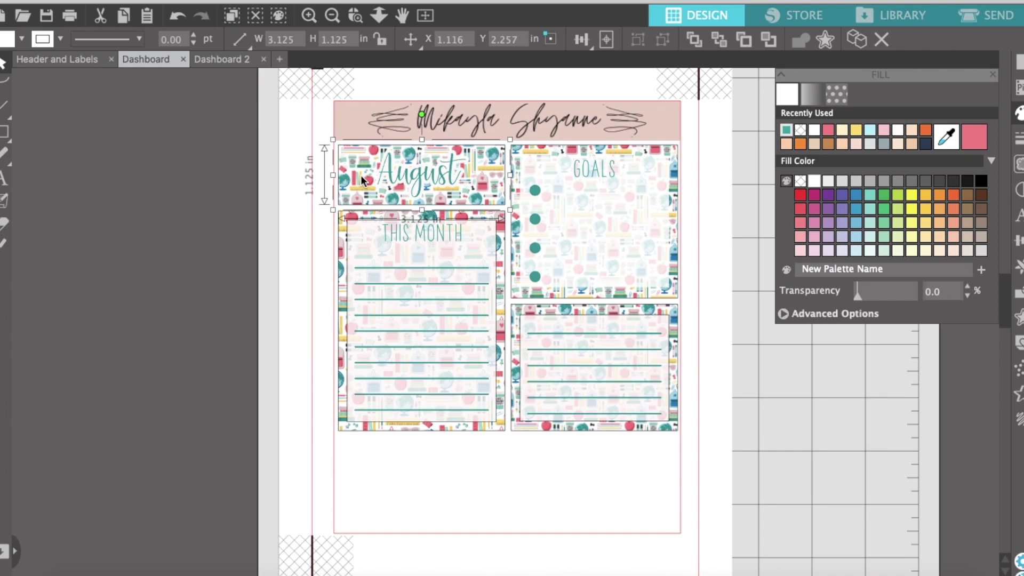
left_click(415, 184)
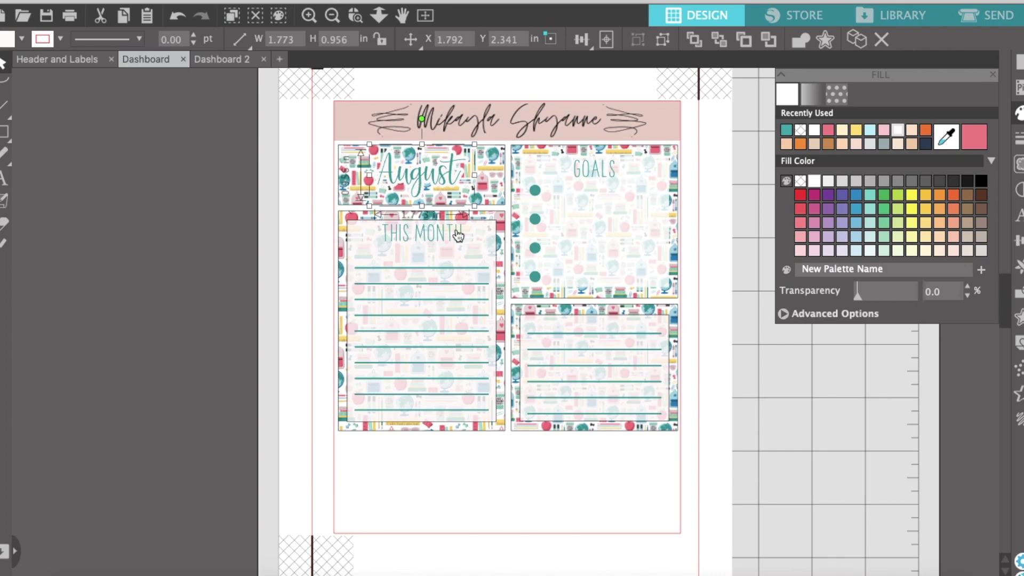
left_click(503, 240)
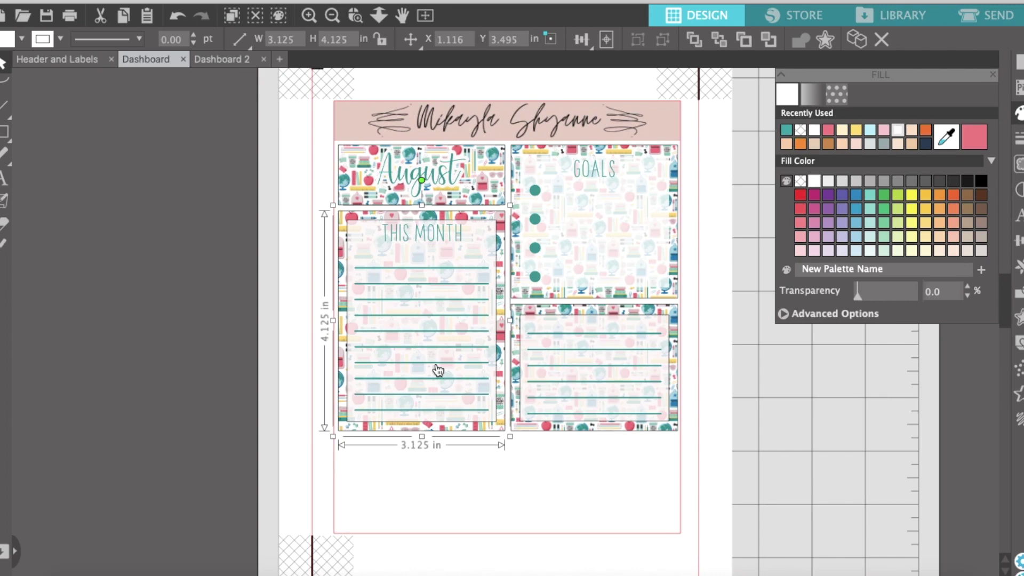
left_click(485, 491)
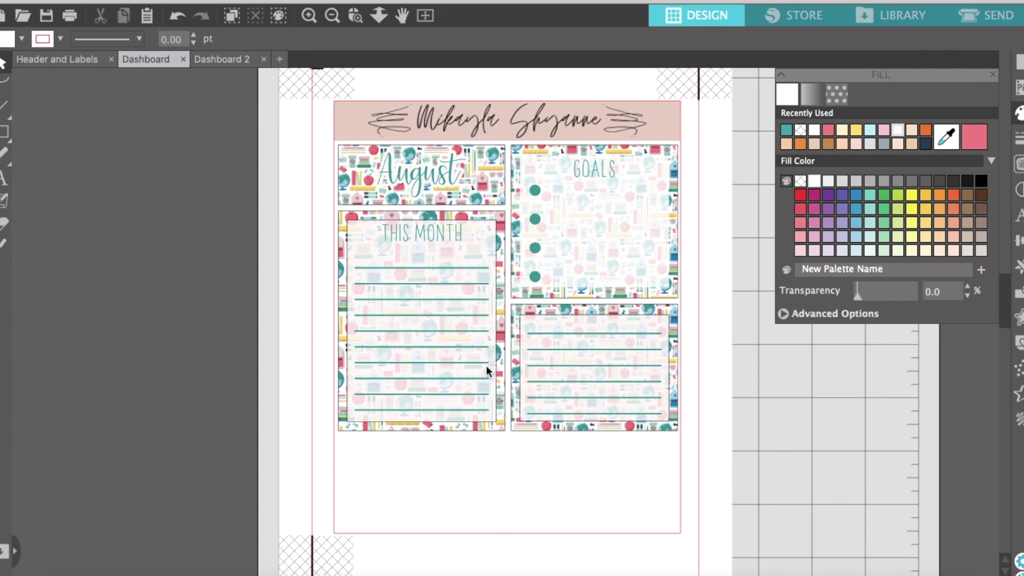
left_click(497, 242)
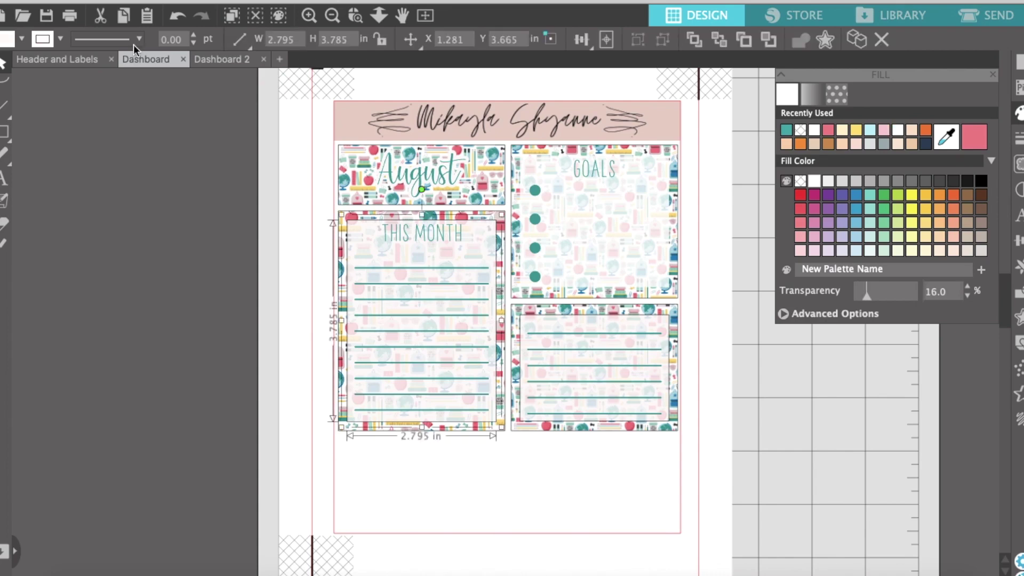
left_click(68, 45)
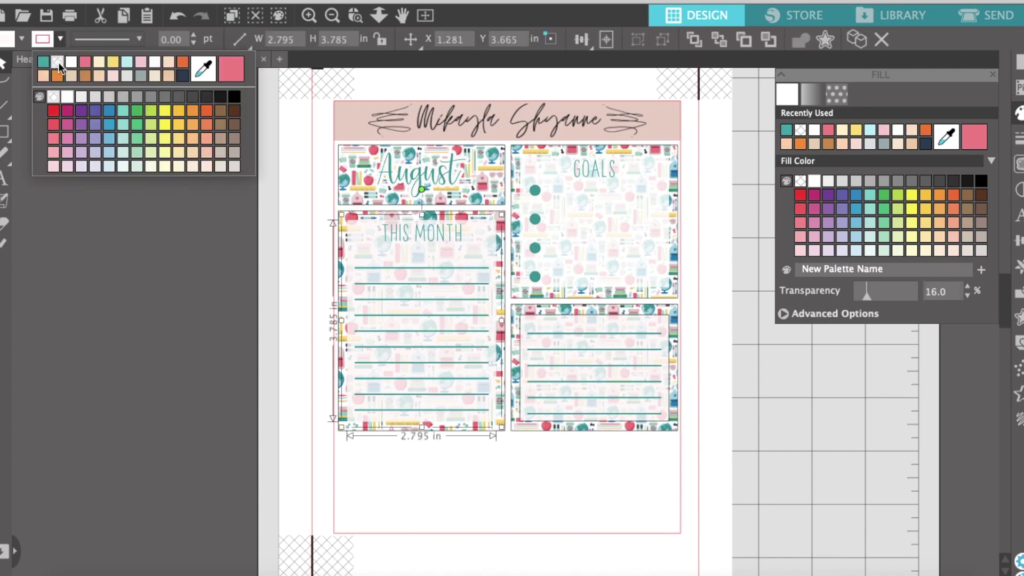
left_click(70, 105)
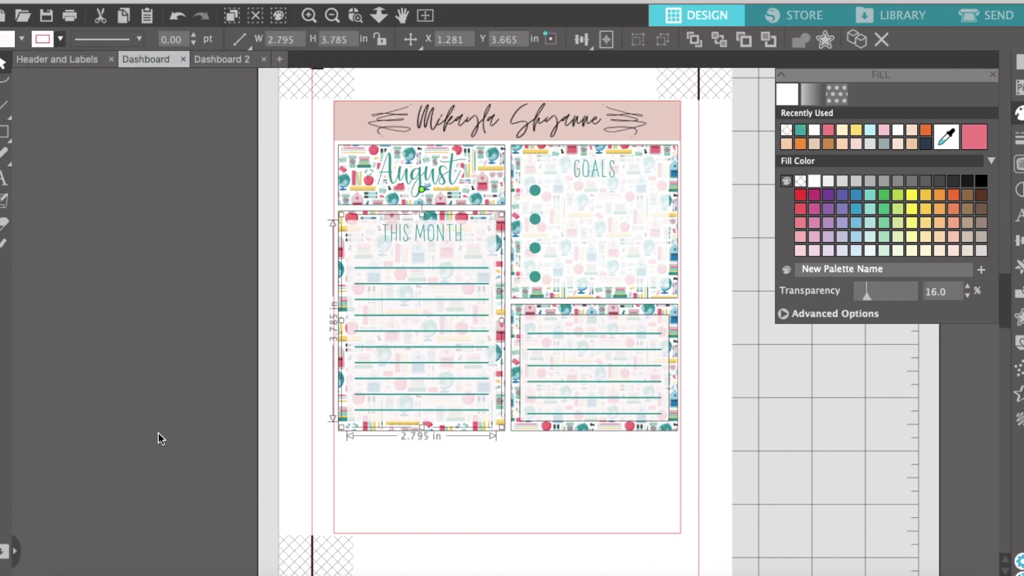
Make the line color transparent on the translucent panel of the lined box below GOALS.
left_click(523, 327)
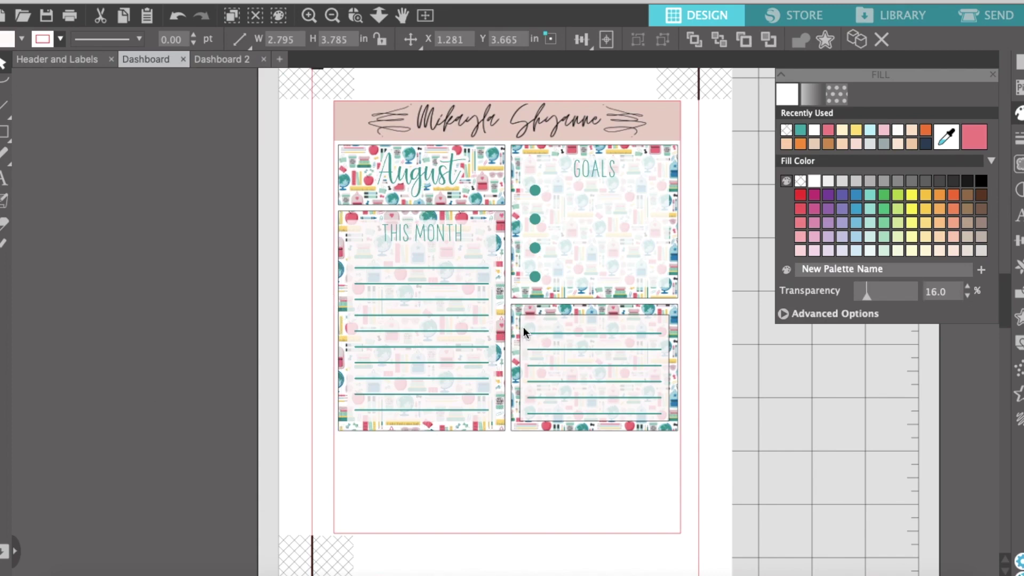
left_click(60, 39)
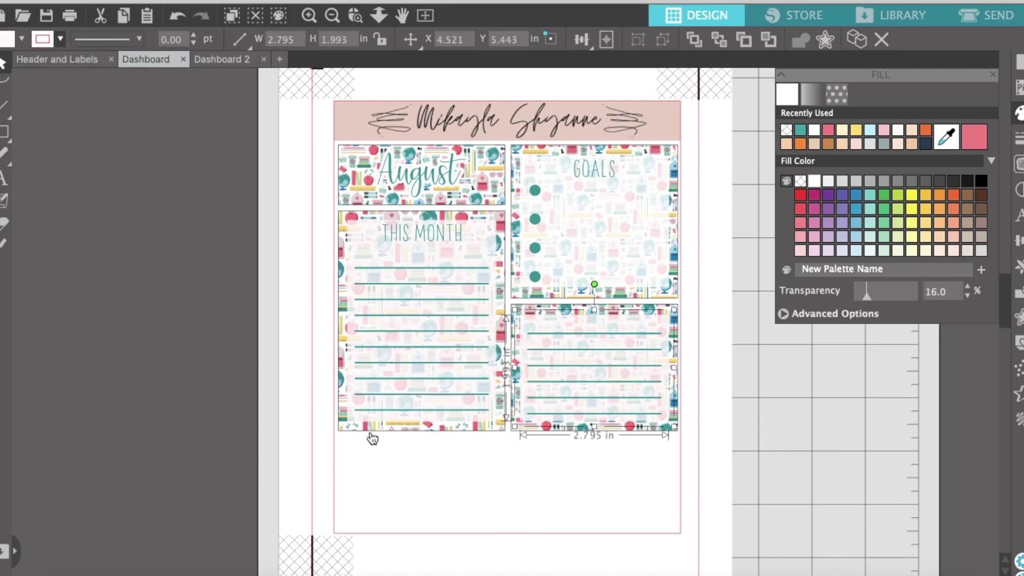
left_click(366, 457)
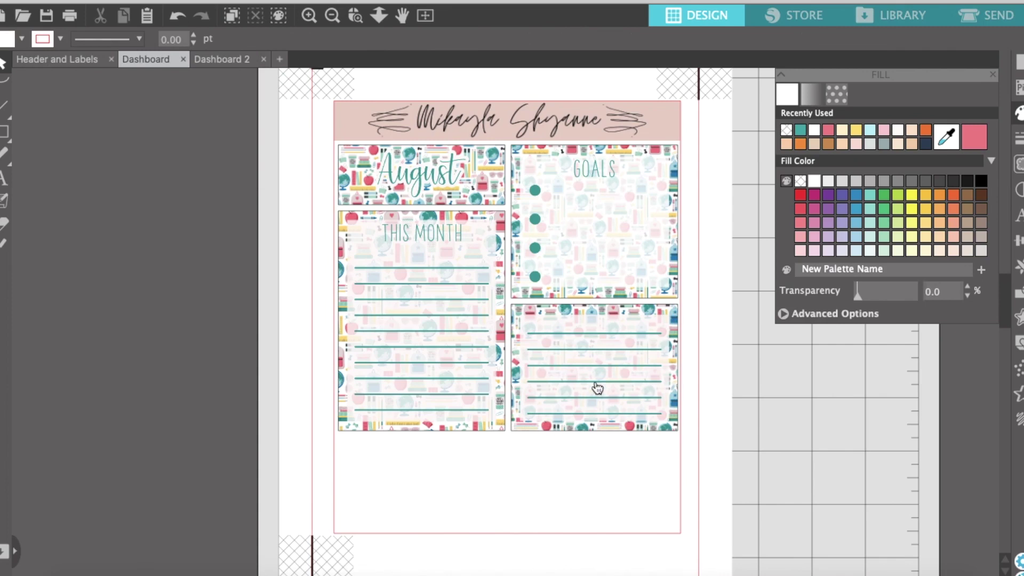
Set the height of the GOALS box's patterned background to 2.88 in.
left_click(673, 212)
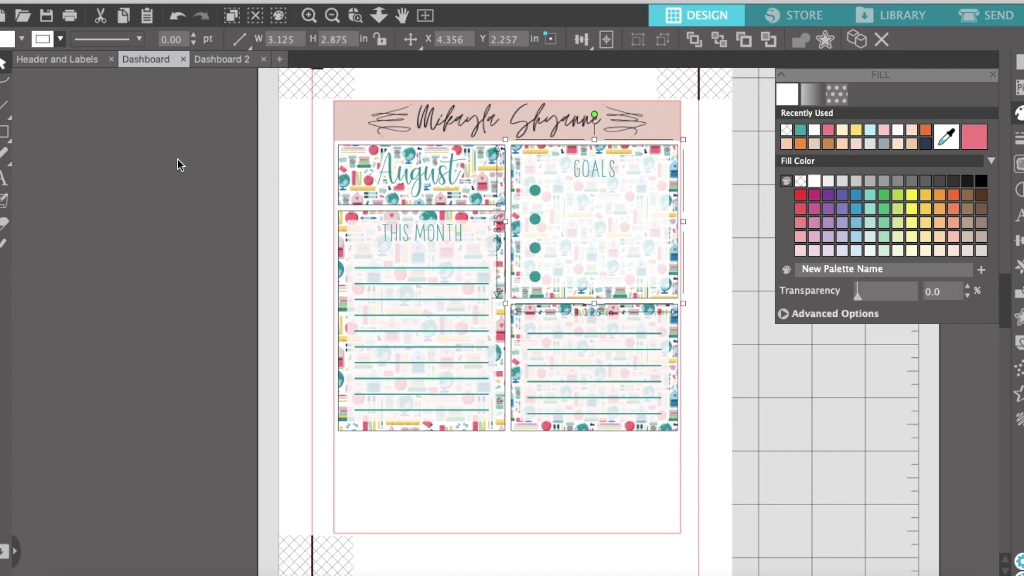
left_click(351, 41)
key("BackSpace")
type("8")
key("BackSpace")
key("BackSpace")
type("8")
key("Return")
Slightly increase the height of the patterned background of the lined box below GOALS.
left_click(598, 427)
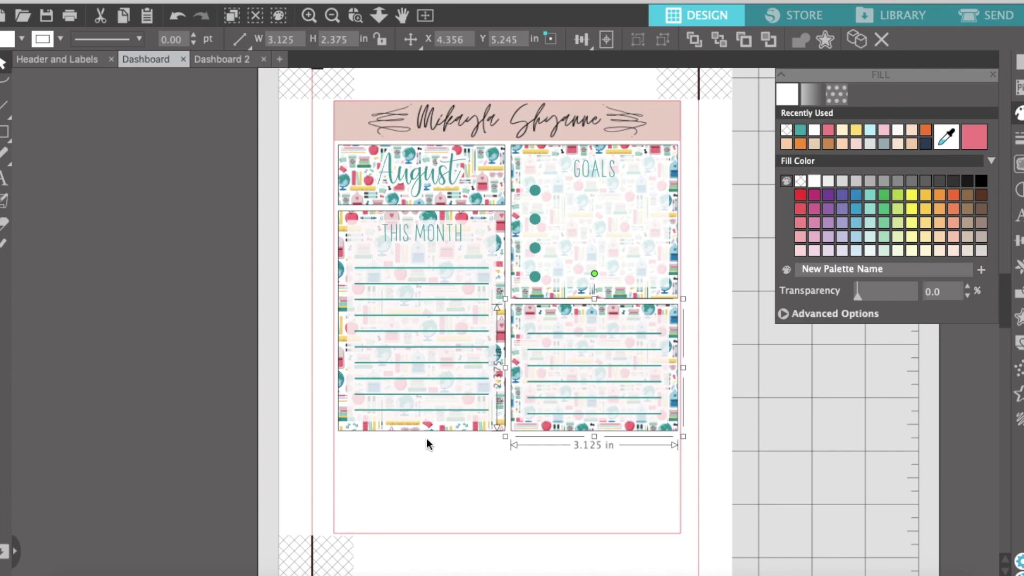
left_click(352, 34)
key("BackSpace")
type("8")
key("Return")
left_click(559, 509)
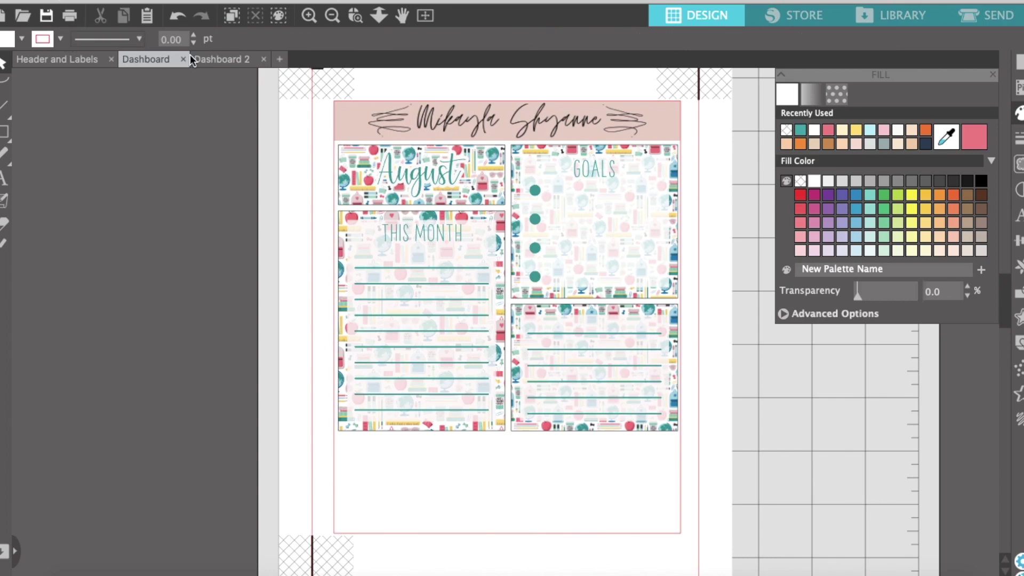
On the Dashboard 2 sheet, set the height of the HABITS tracker's patterned background to 2.780 in.
left_click(217, 56)
left_click(209, 152)
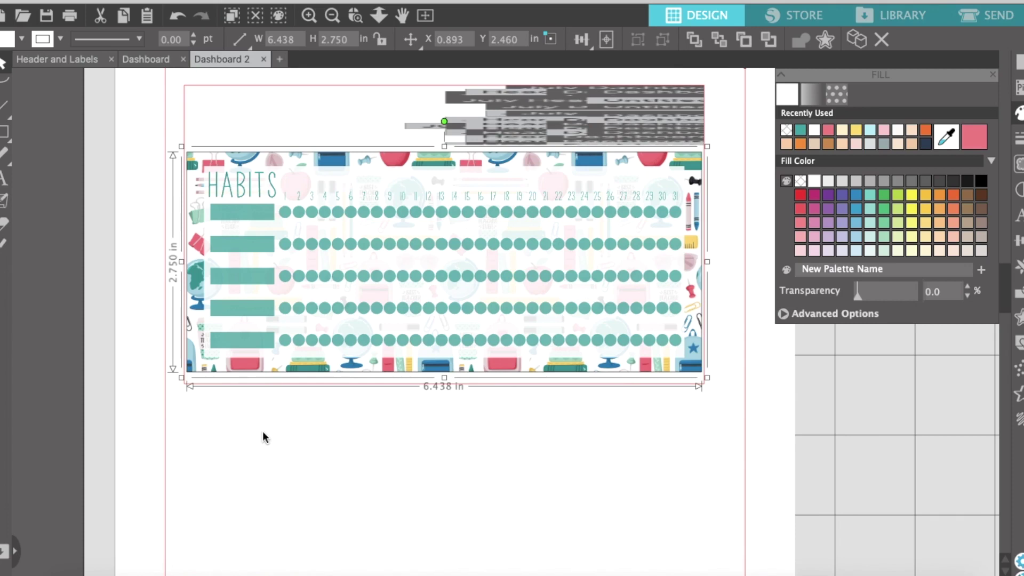
left_click(357, 42)
key("BackSpace")
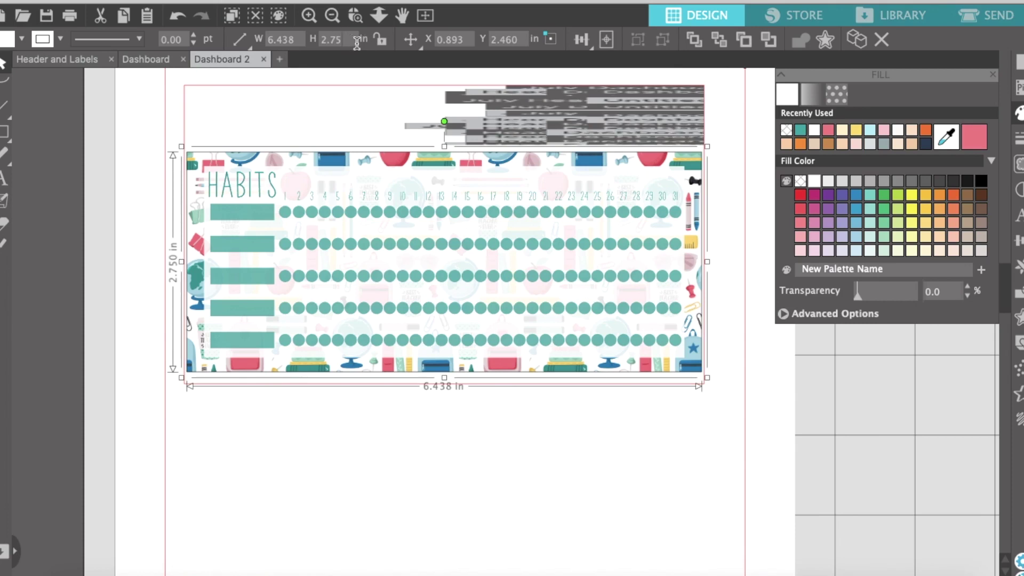
key("BackSpace")
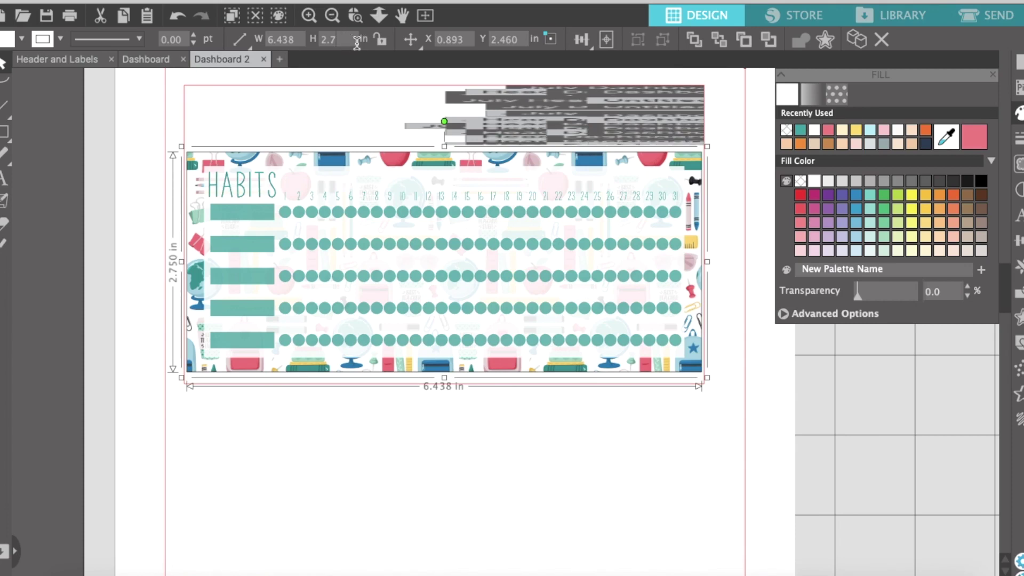
type("80")
key("Return")
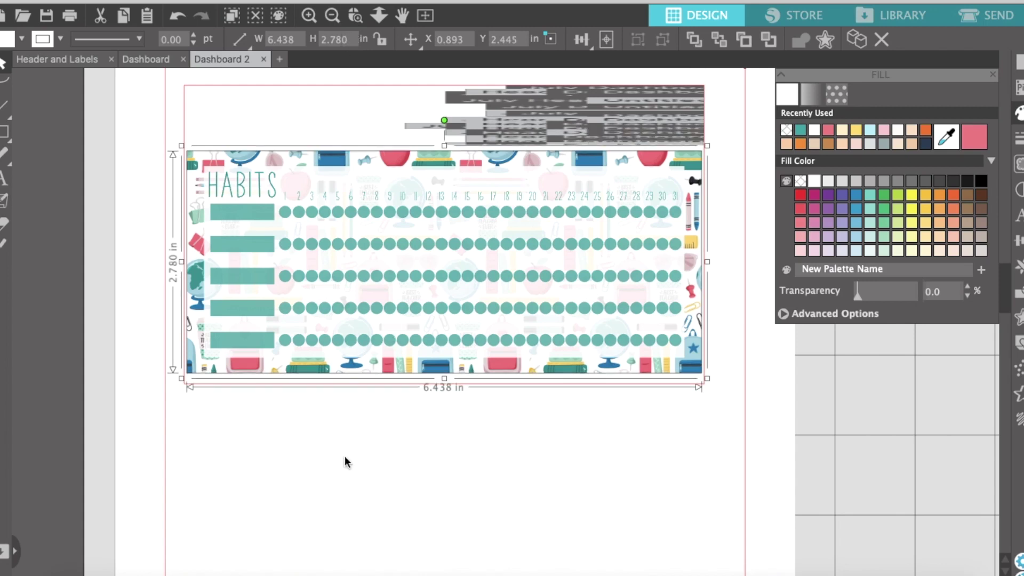
Save the Dashboard 2 sheet, and clear the selection of the August title on the Header and Labels sheet.
left_click(345, 461)
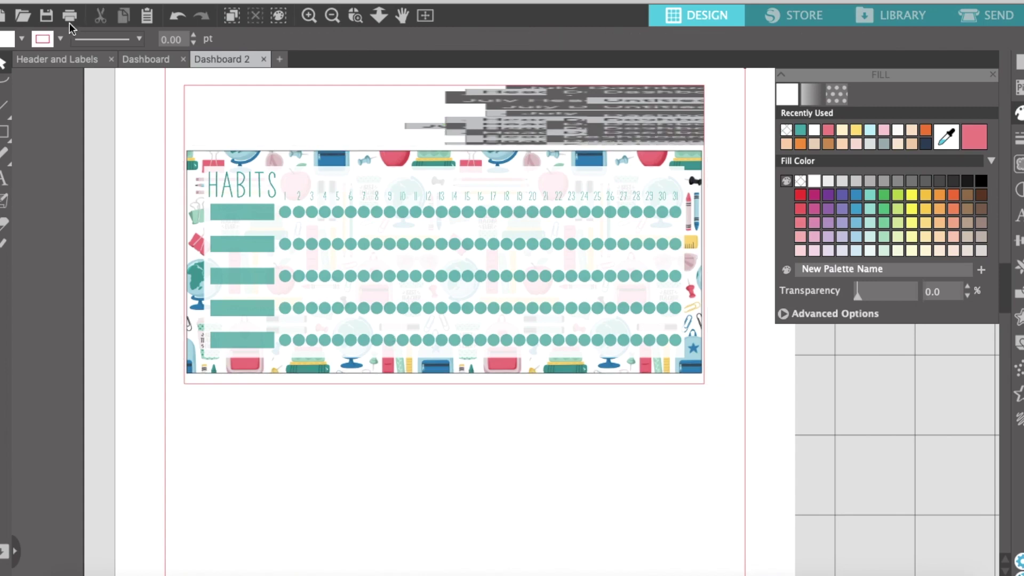
left_click(47, 19)
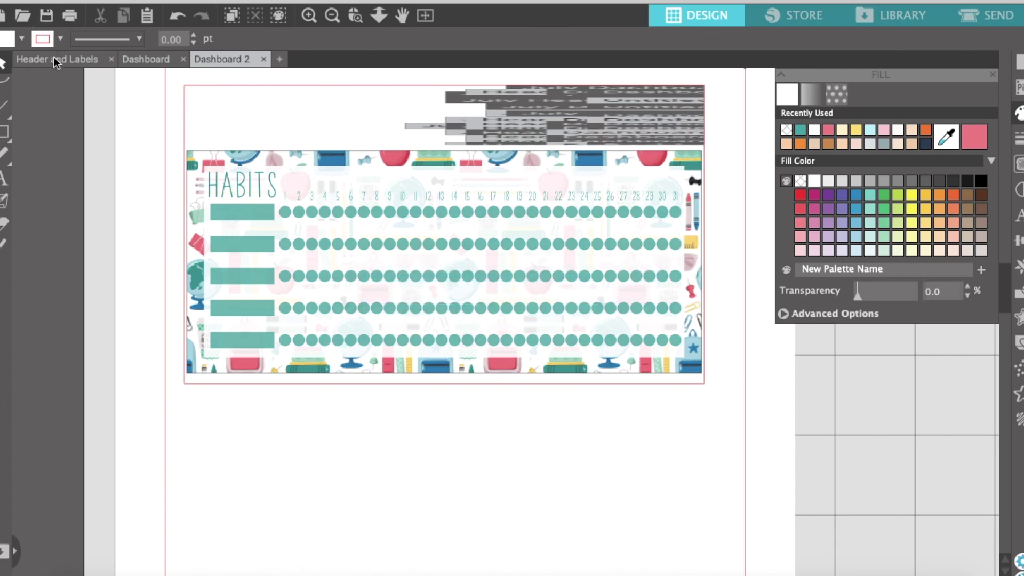
left_click(55, 60)
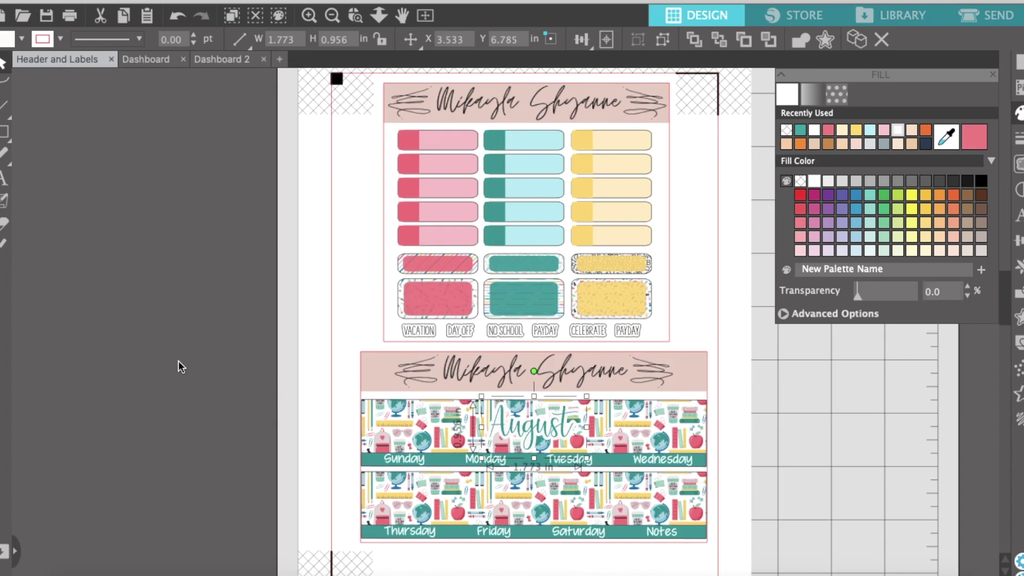
left_click(169, 375)
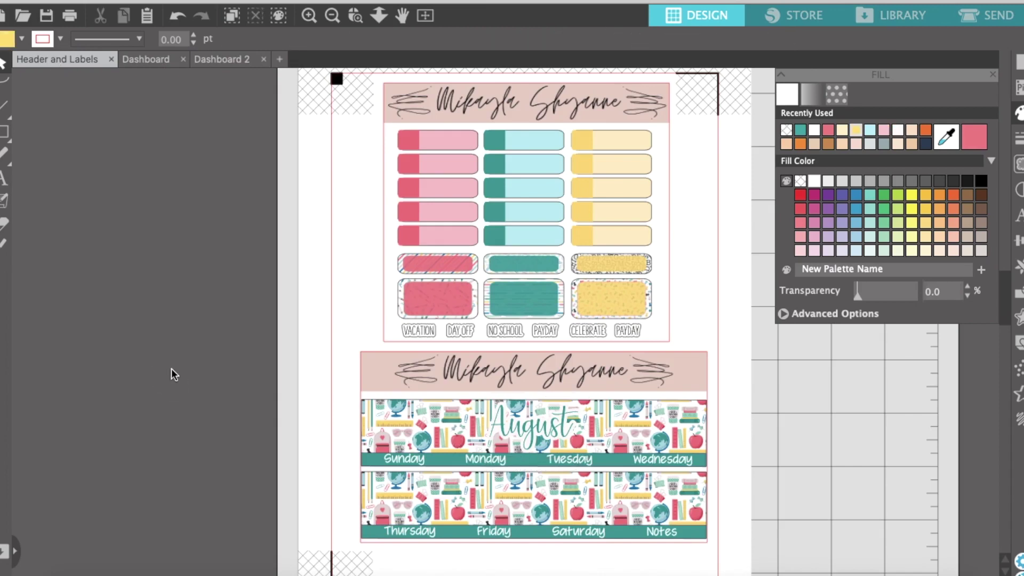
Review the Dashboard and Dashboard 2 sheets, and examine the print preview of the Header and Labels sheet without printing.
left_click(138, 60)
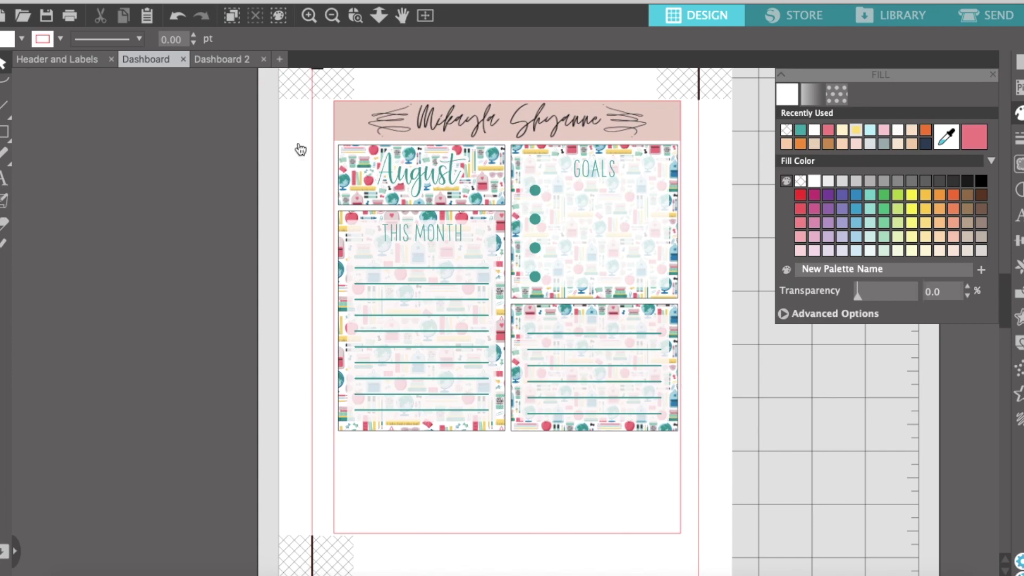
left_click(238, 60)
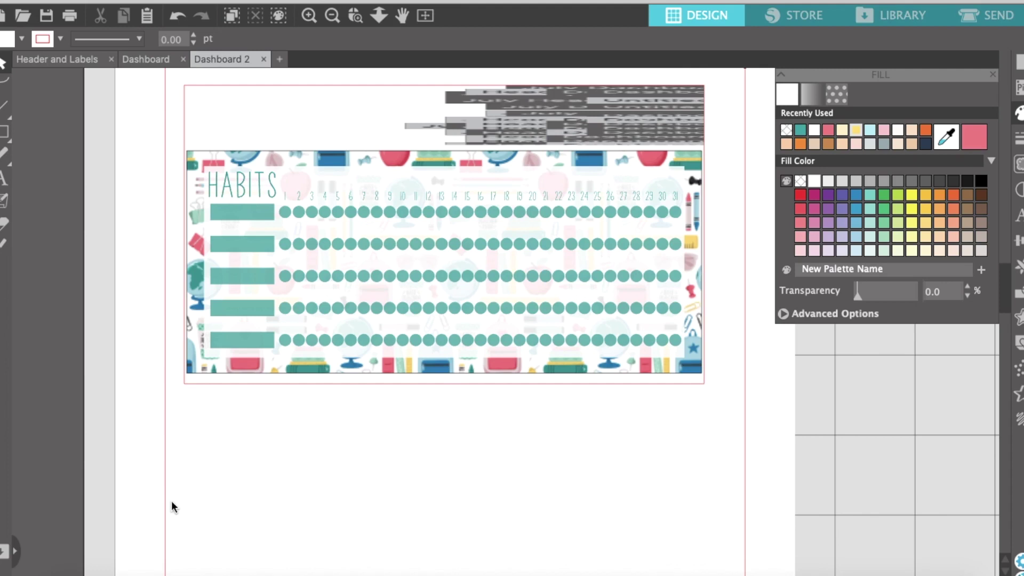
left_click(40, 56)
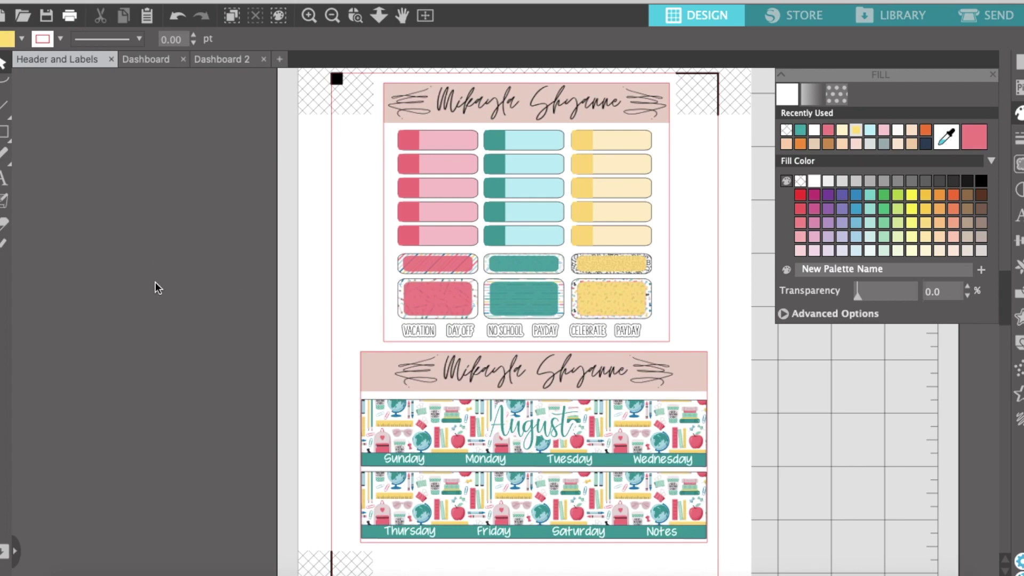
scroll(510, 306, "down", 4)
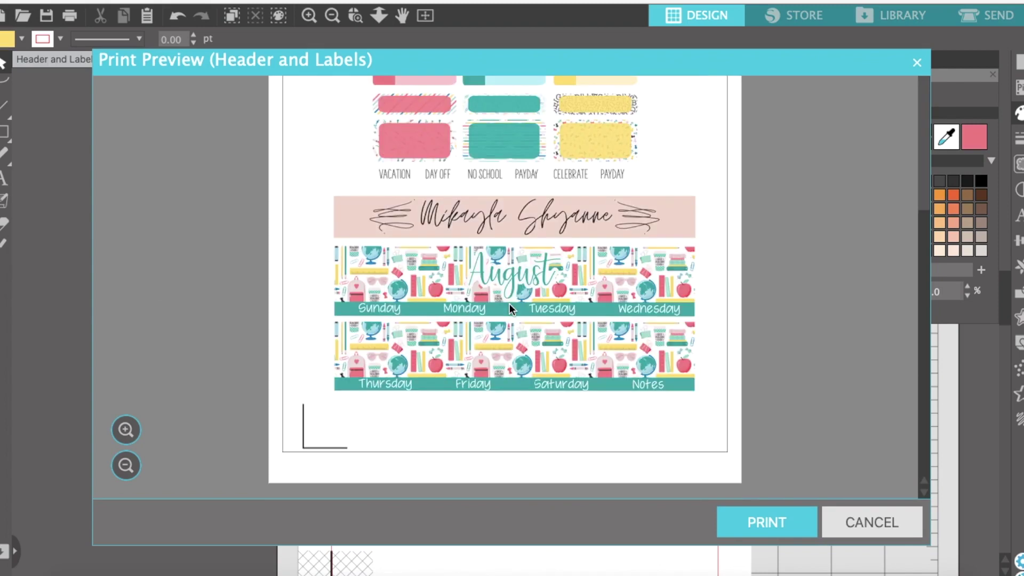
left_click(865, 521)
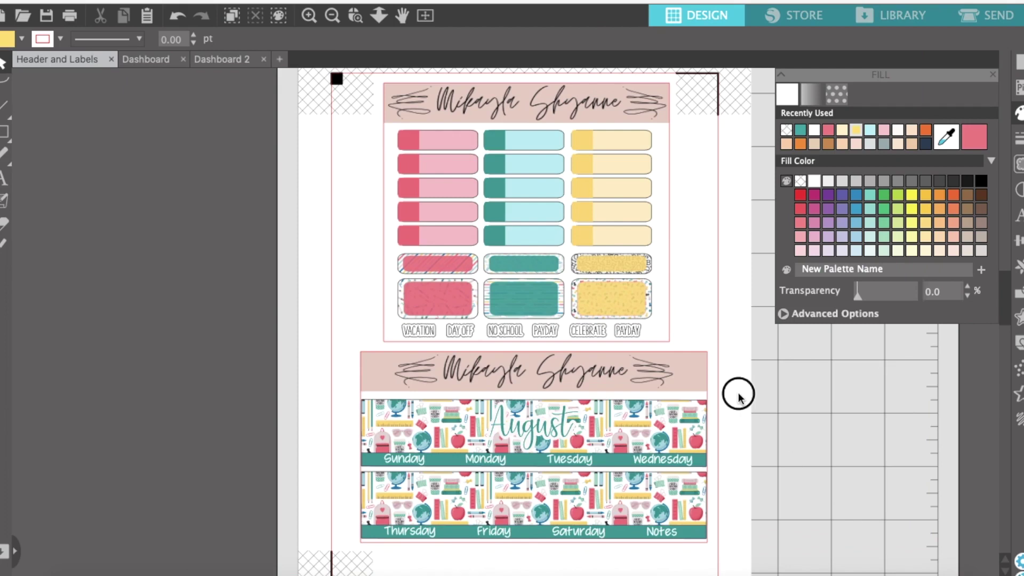
Enable print bleed on the Header and Labels sheet with a bleed radius of 0.020 in.
left_click(1018, 62)
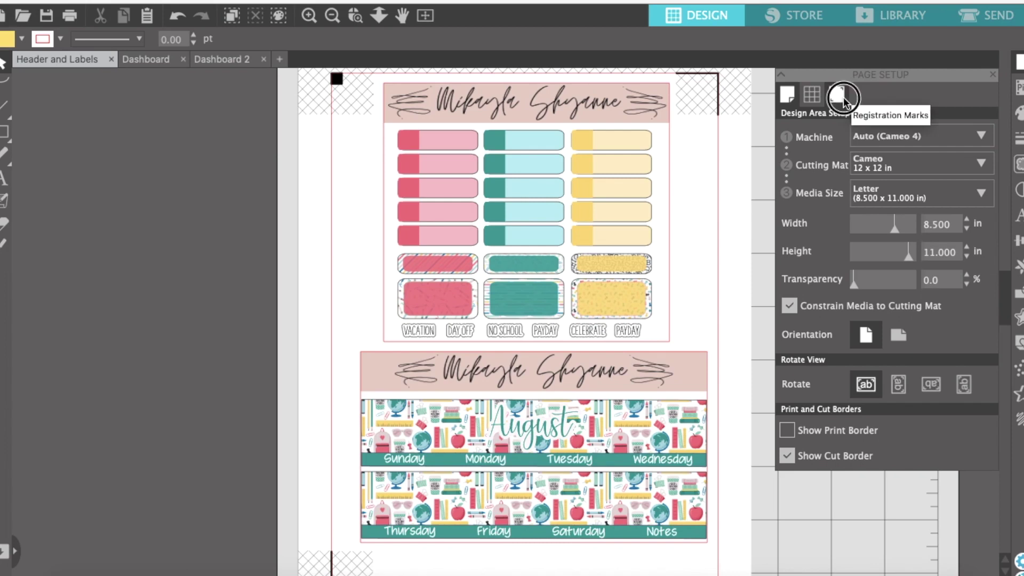
left_click(842, 99)
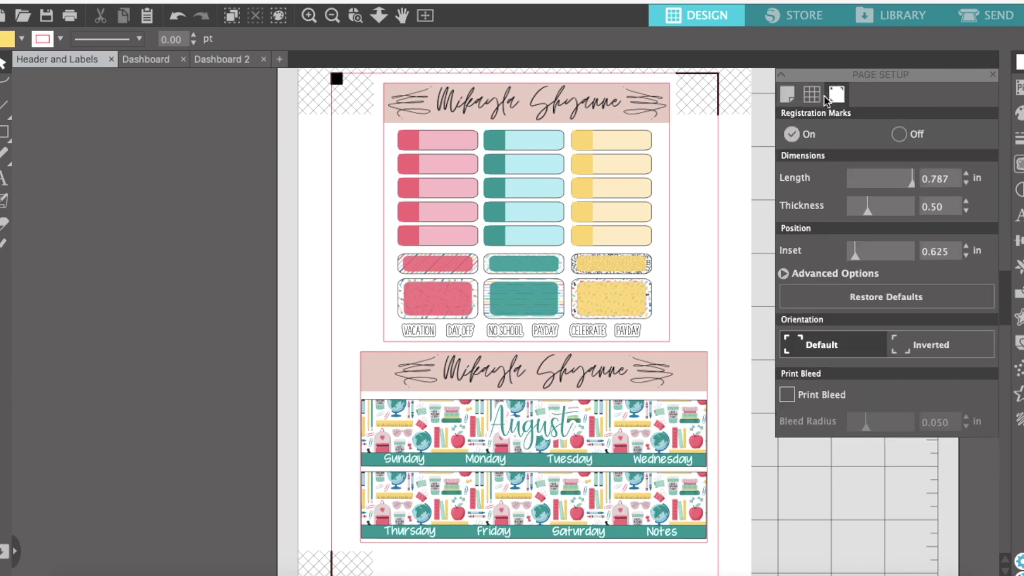
left_click(786, 394)
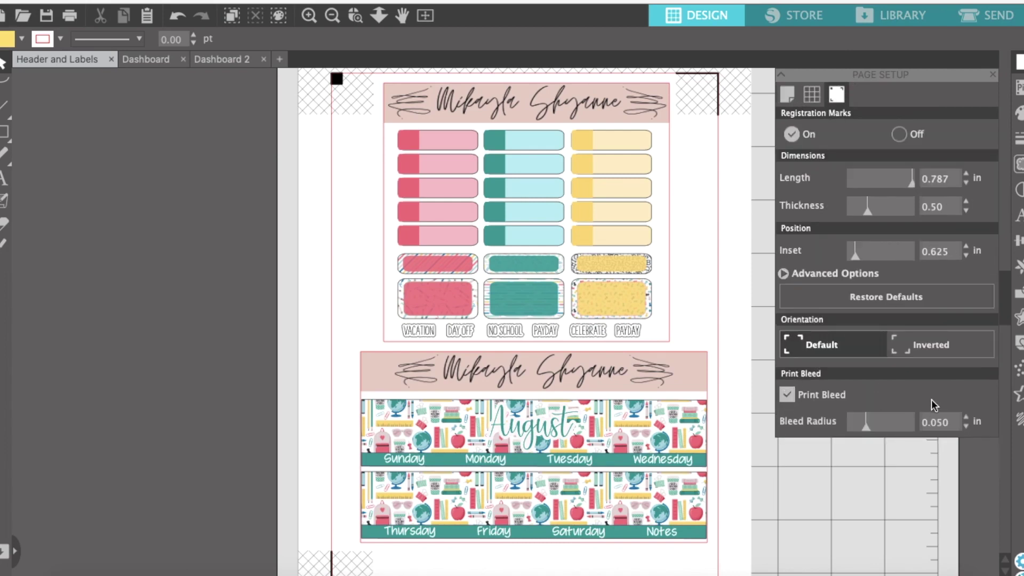
left_click(947, 421)
key("BackSpace")
key("BackSpace")
type("2")
Enable print bleed on the Dashboard sheet with a bleed radius of 0.020 in.
left_click(142, 62)
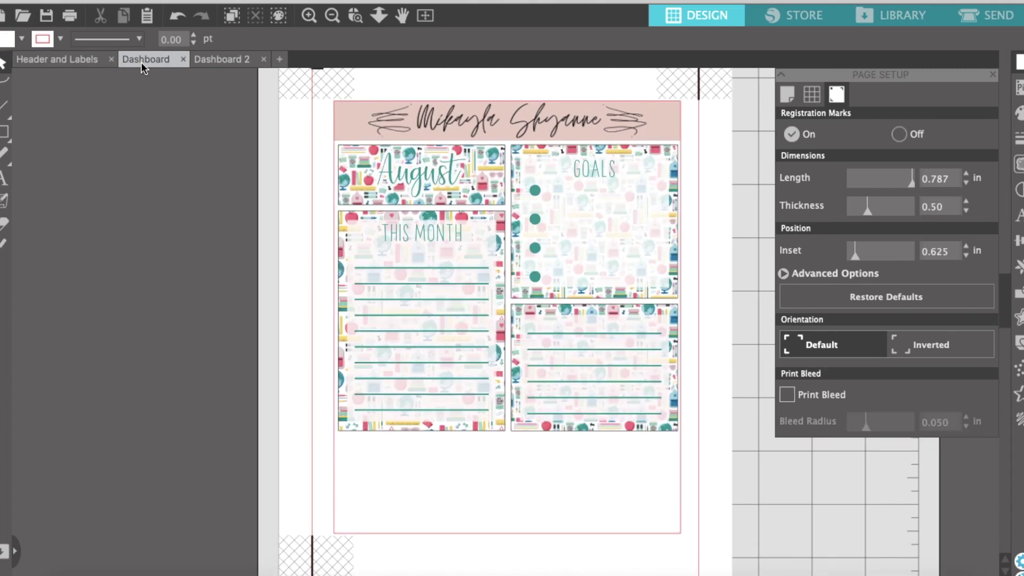
left_click(781, 395)
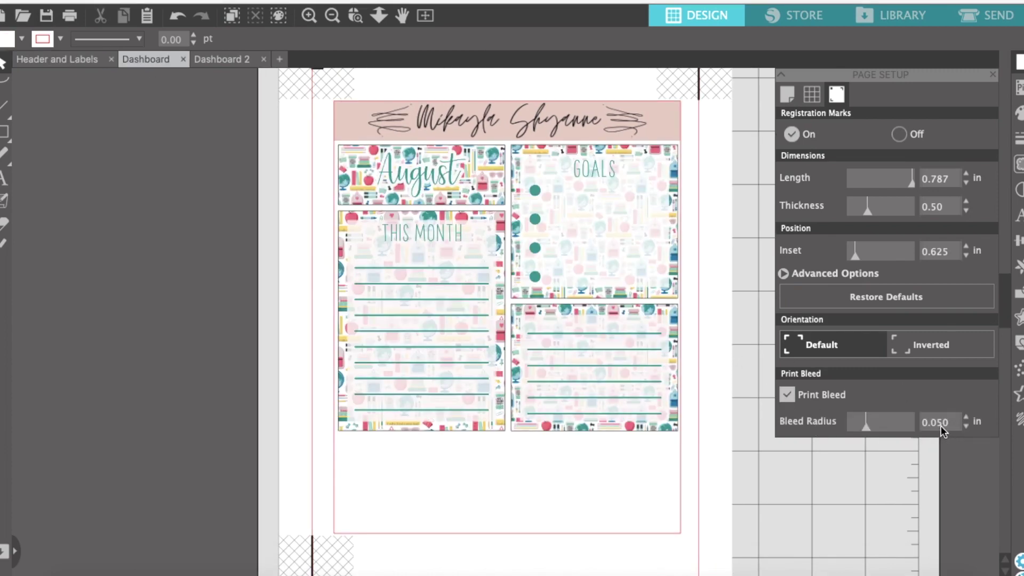
left_click(940, 422)
key("BackSpace")
type("2")
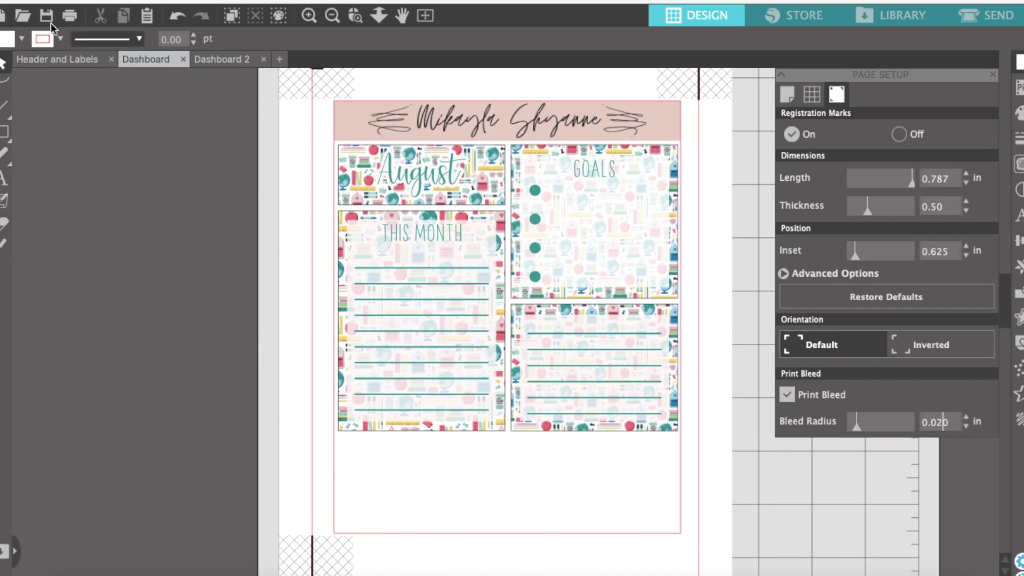
Enable print bleed on the Dashboard 2 sheet with a bleed radius of 0.020 in.
left_click(221, 59)
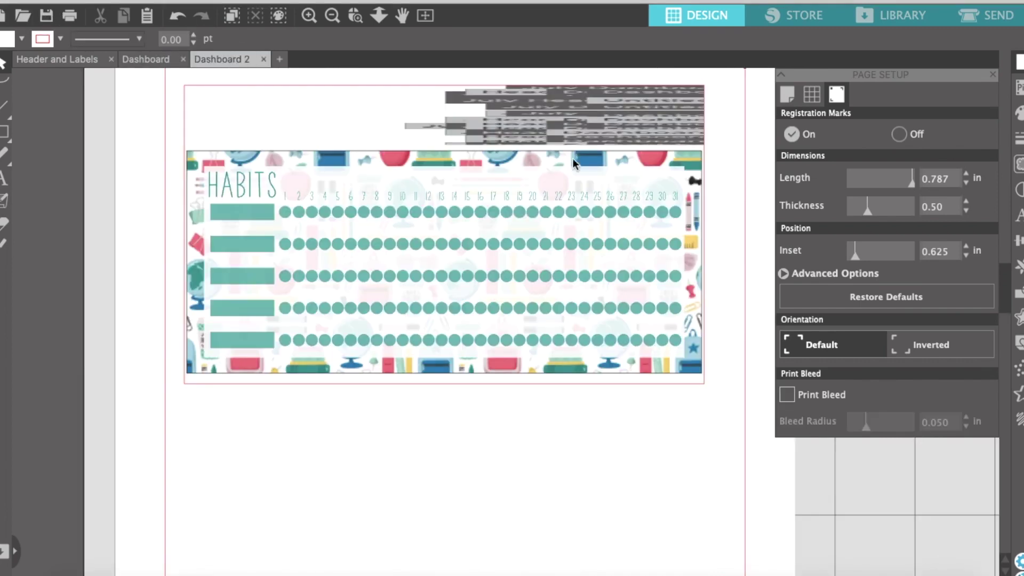
left_click(786, 394)
double_click(935, 421)
type("0")
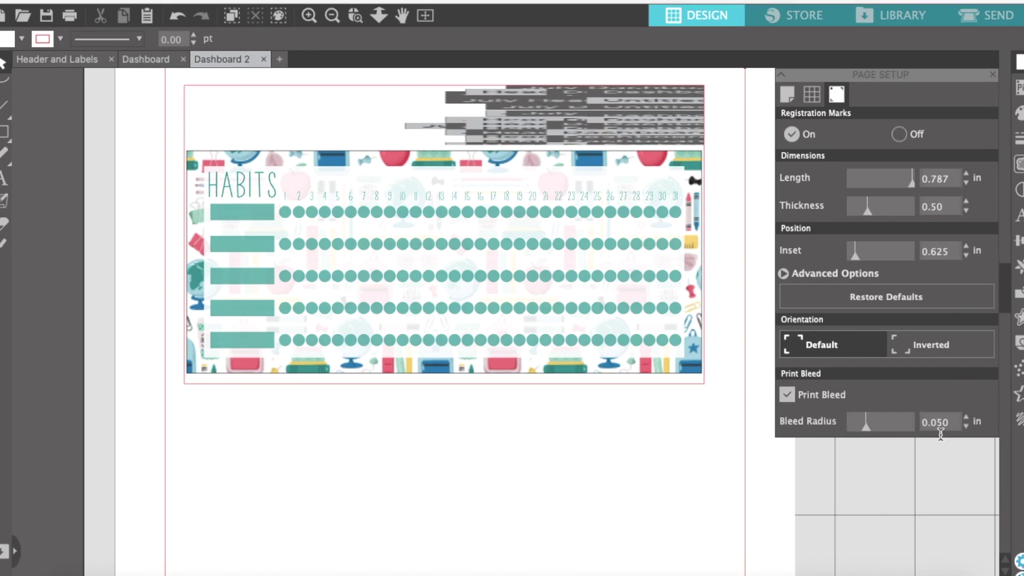
key("Return")
type("0.02")
key("Return")
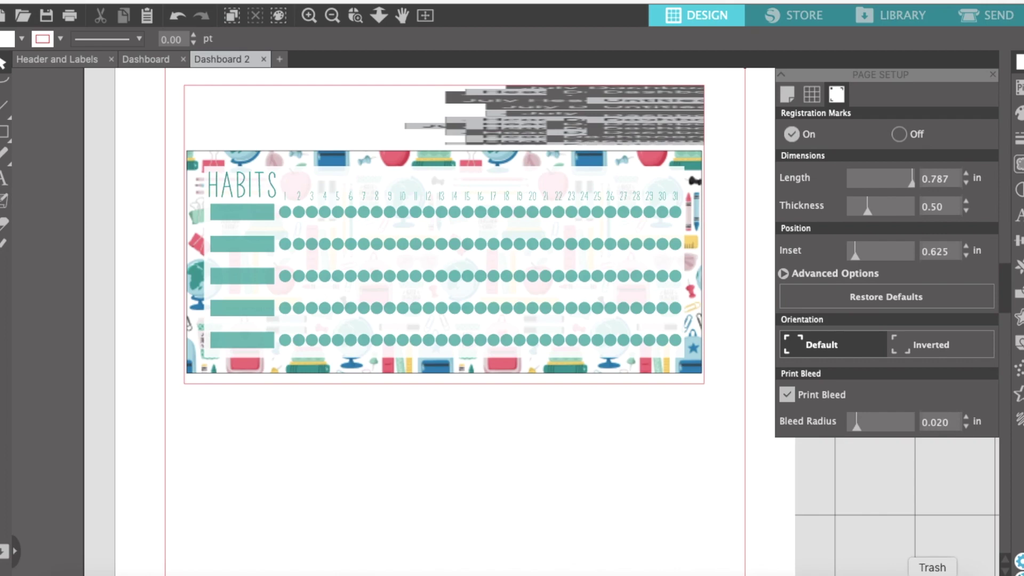
Bring up the cut settings for the Header and Labels sheet and organize its cut actions by line color.
left_click(58, 63)
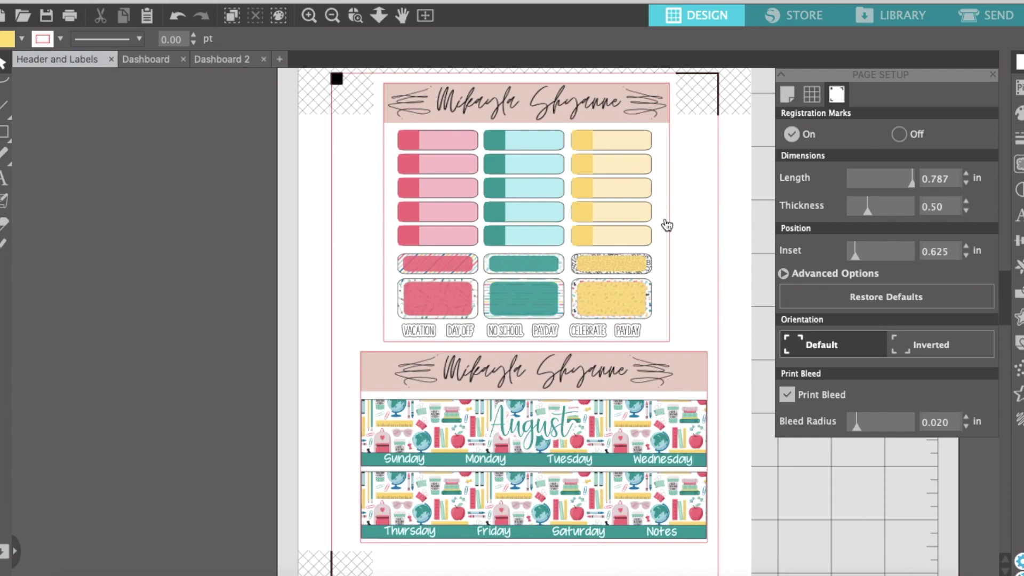
left_click(979, 11)
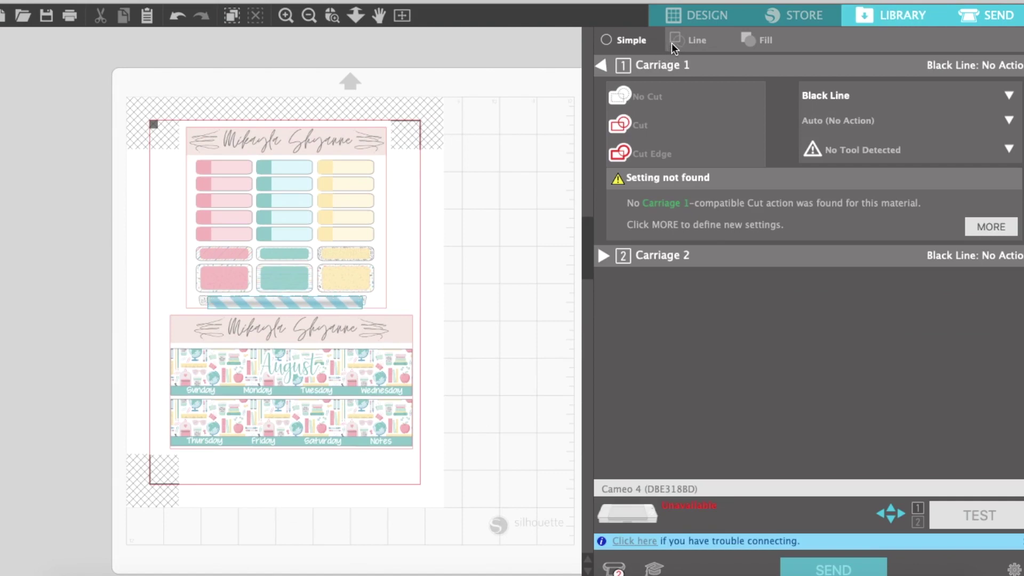
left_click(672, 41)
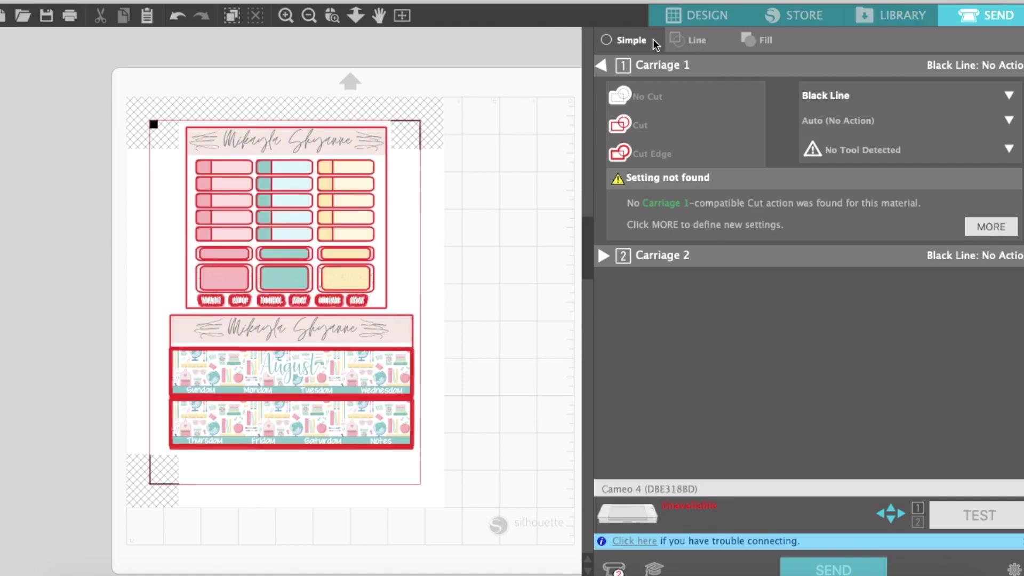
left_click(748, 40)
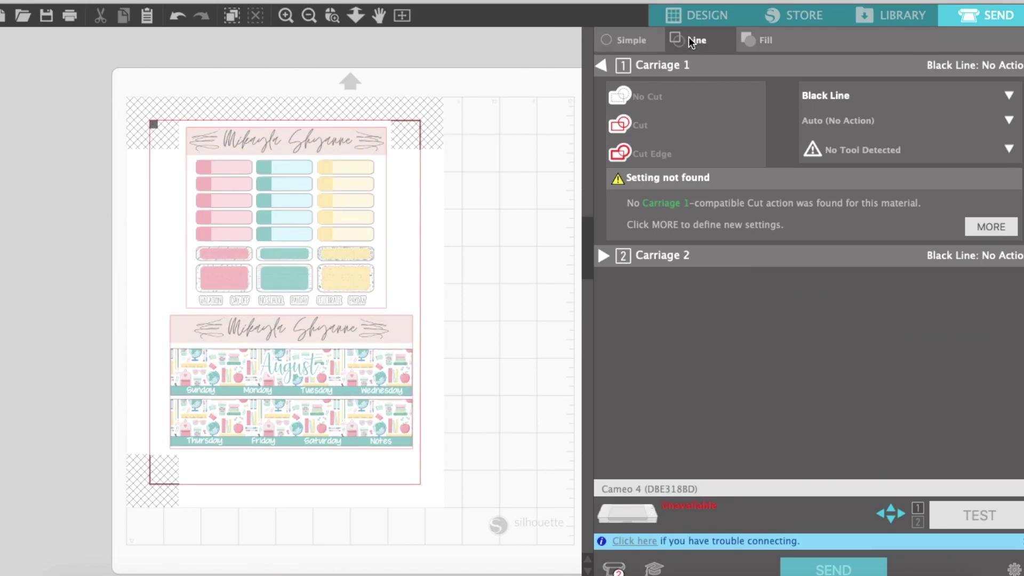
left_click(689, 37)
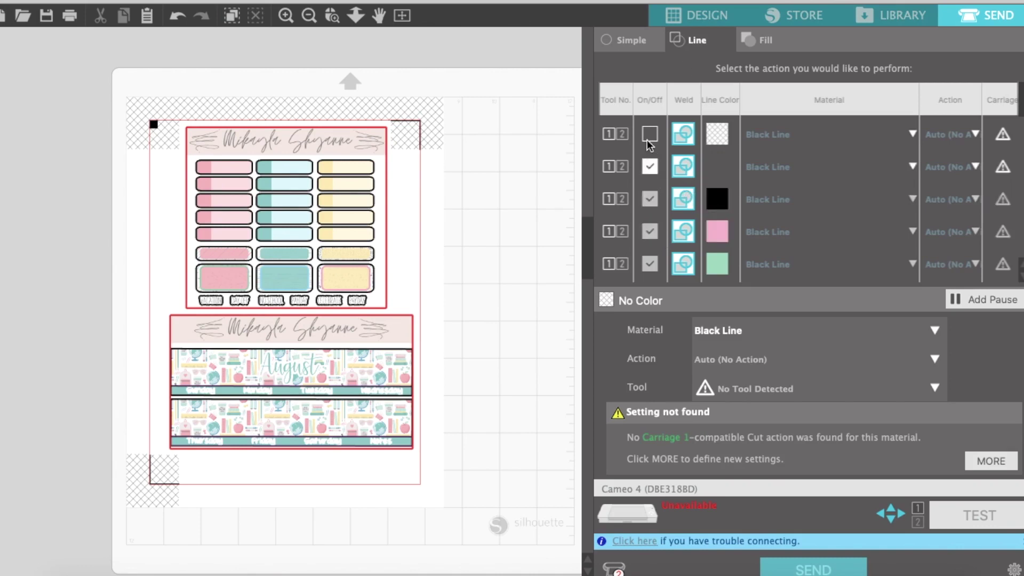
Turn off cutting for the white, purple, blue, green and pink lines, leaving red and black enabled on the Header and Labels sheet.
scroll(791, 231, "down", 3)
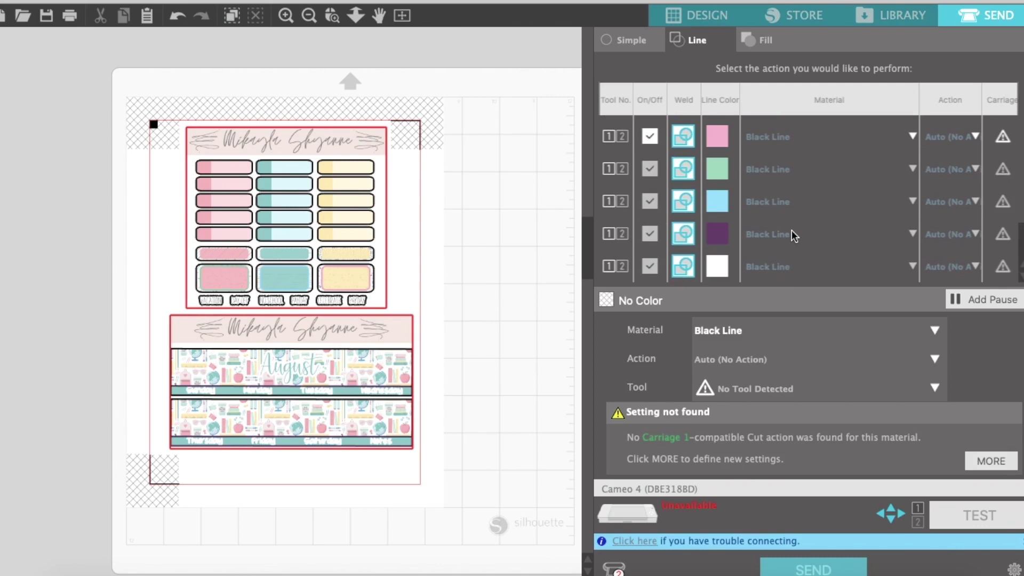
left_click(649, 266)
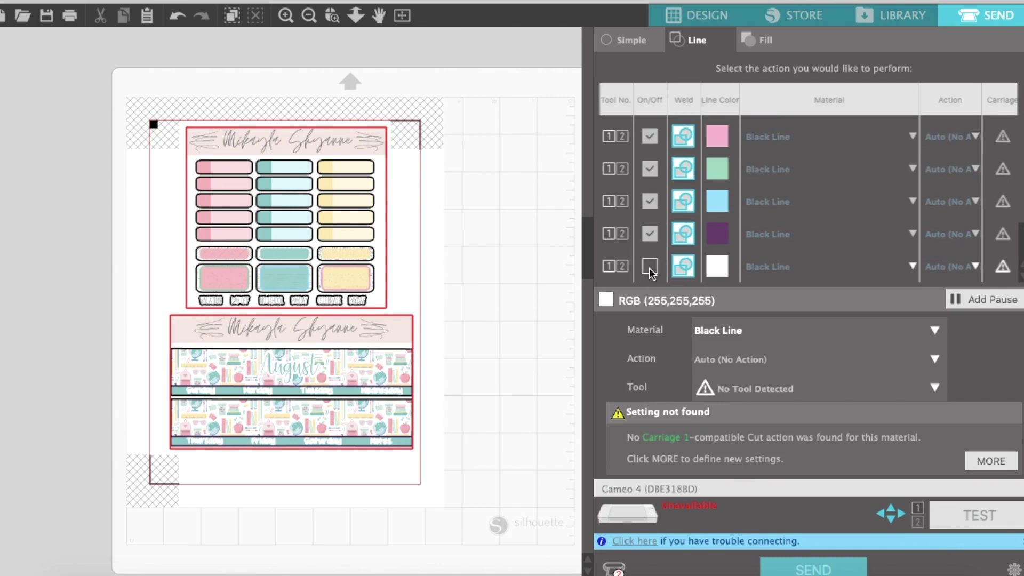
left_click(649, 233)
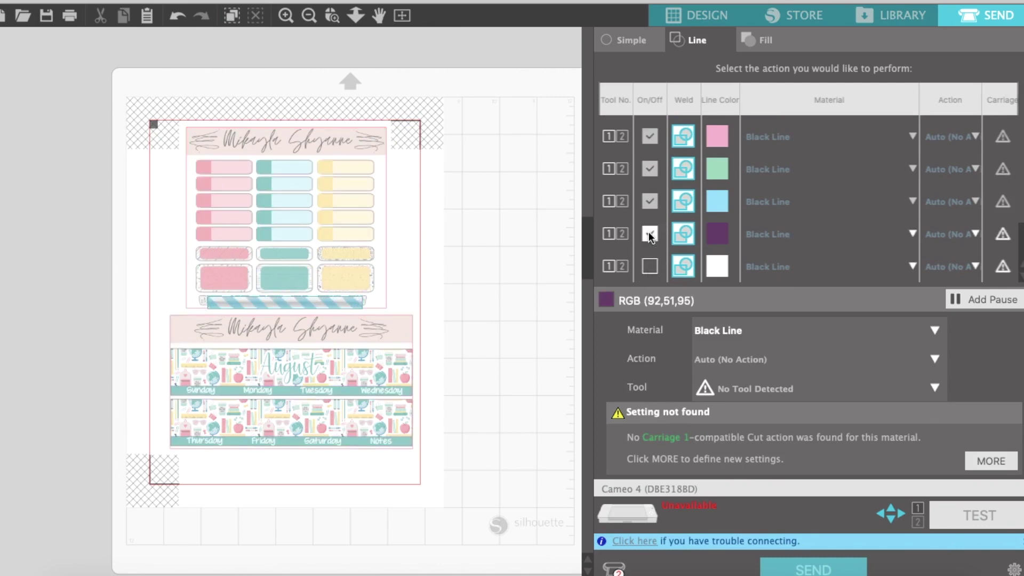
left_click(648, 202)
left_click(649, 168)
left_click(649, 136)
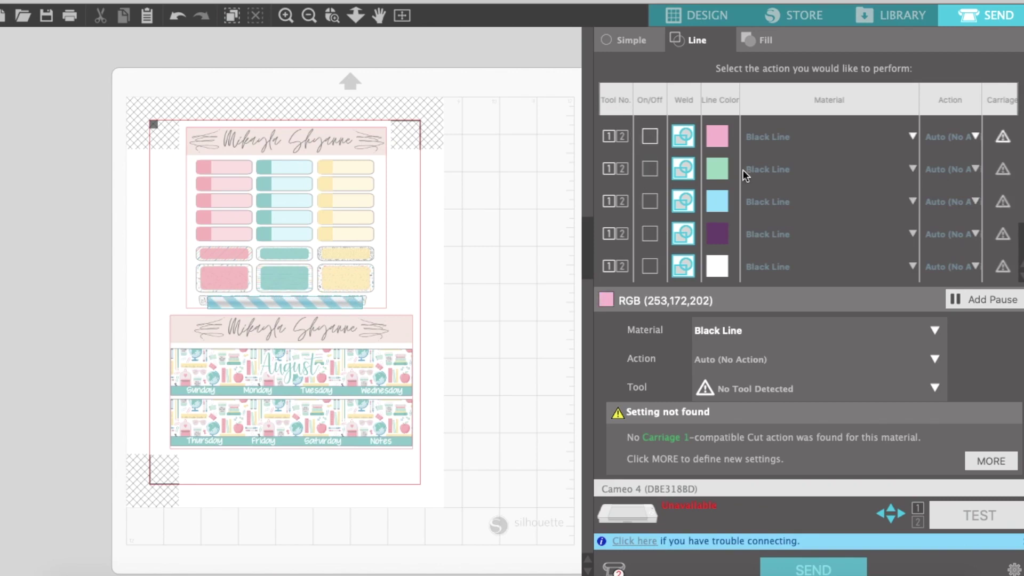
scroll(769, 170, "up", 3)
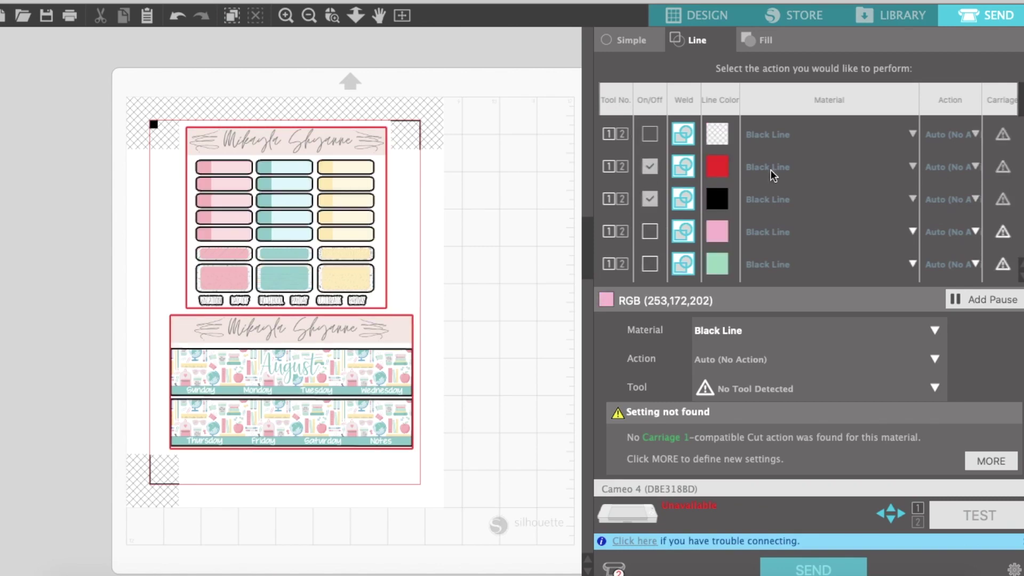
left_click(722, 198)
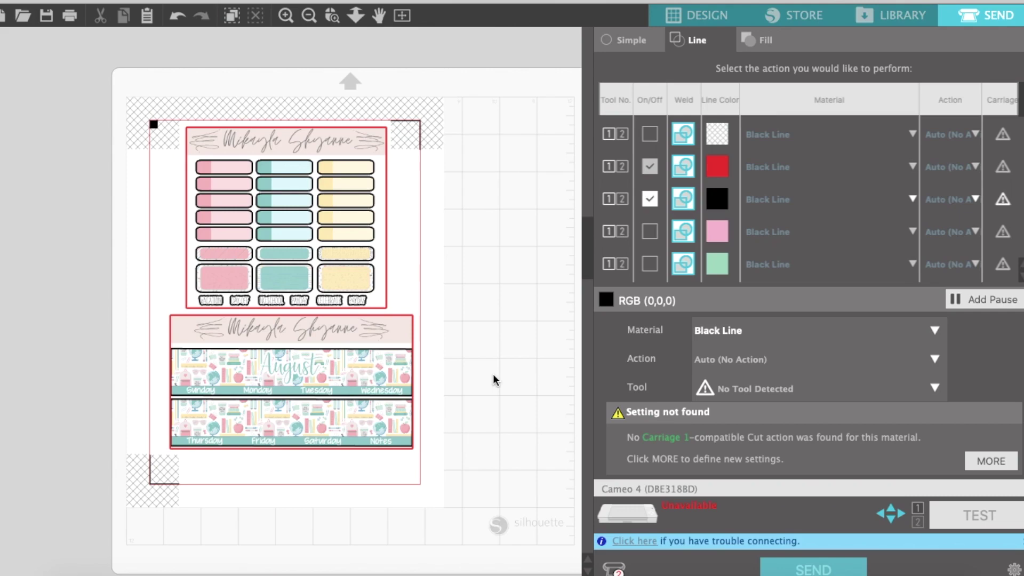
Organize the Dashboard sheet's cut actions by line color and turn off cutting for the teal lines.
left_click(689, 20)
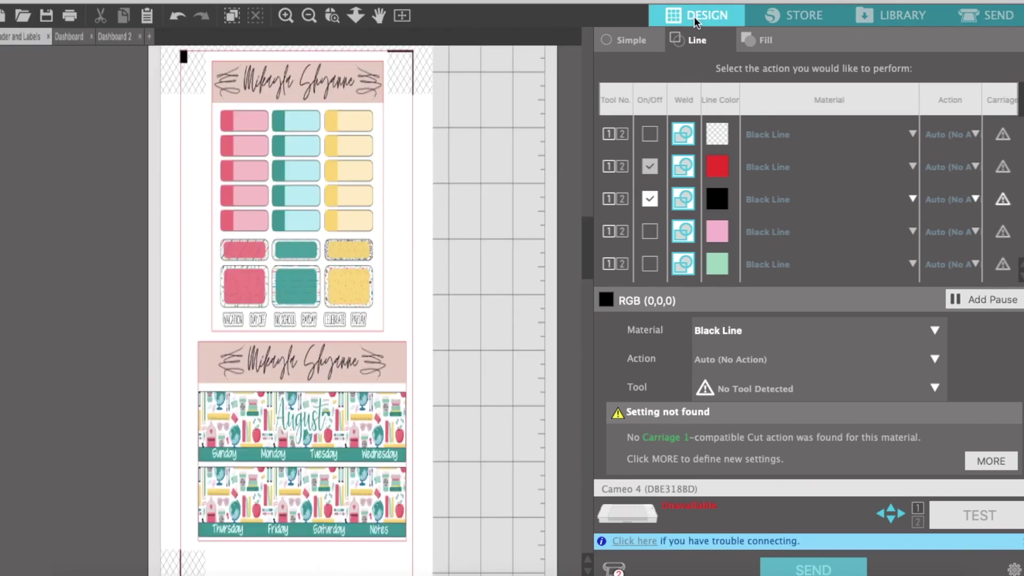
left_click(131, 58)
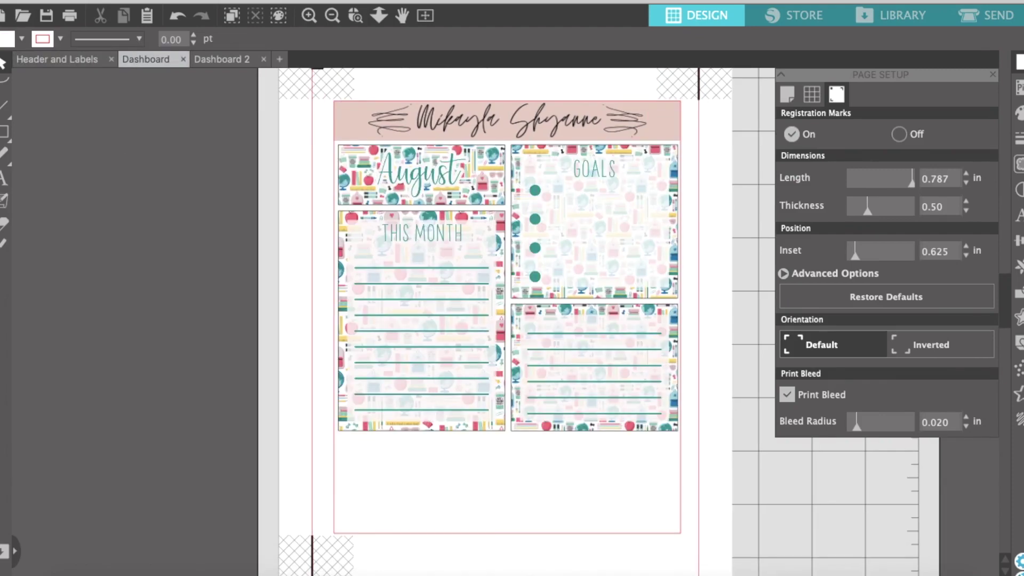
left_click(978, 18)
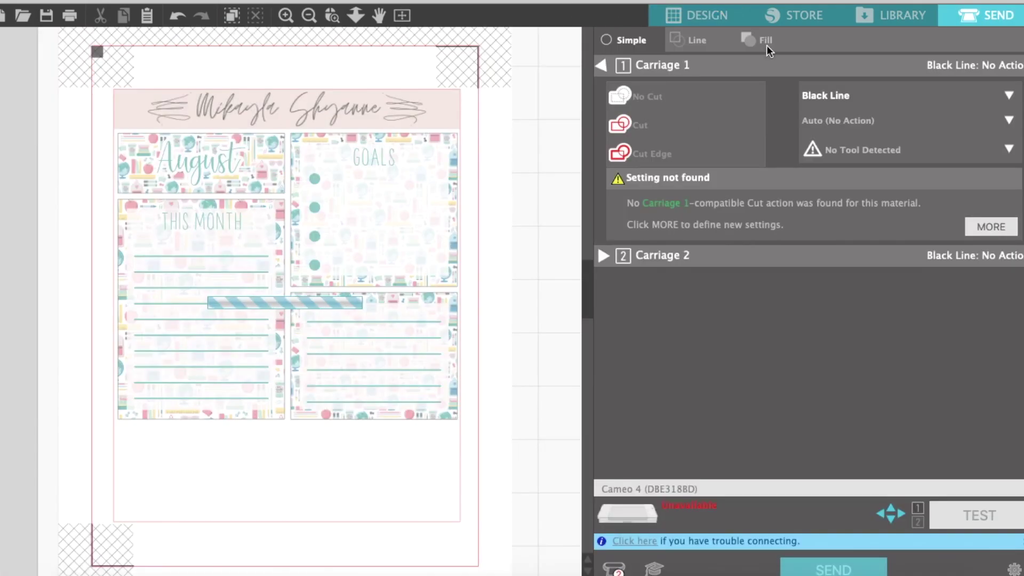
left_click(690, 36)
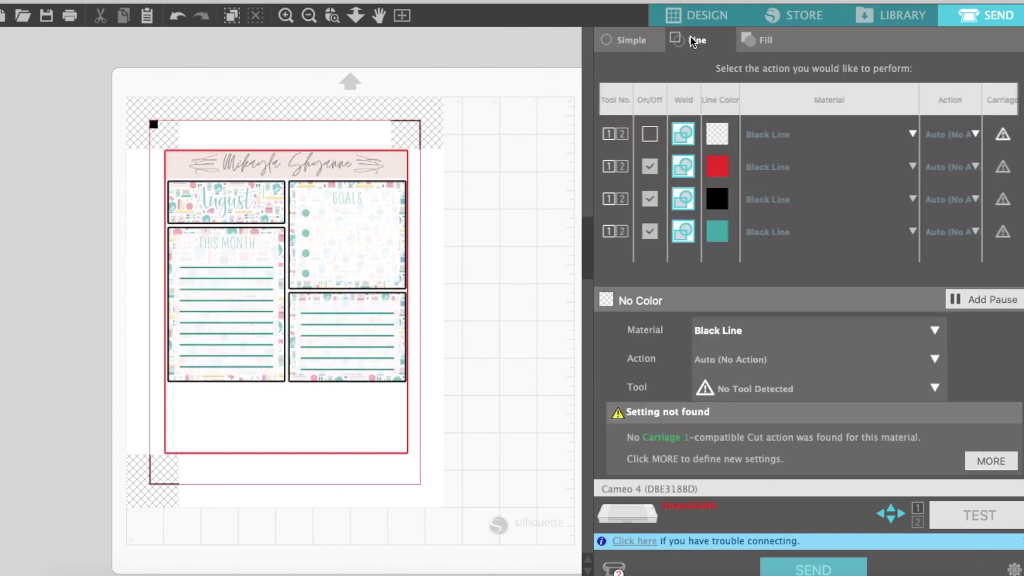
left_click(653, 231)
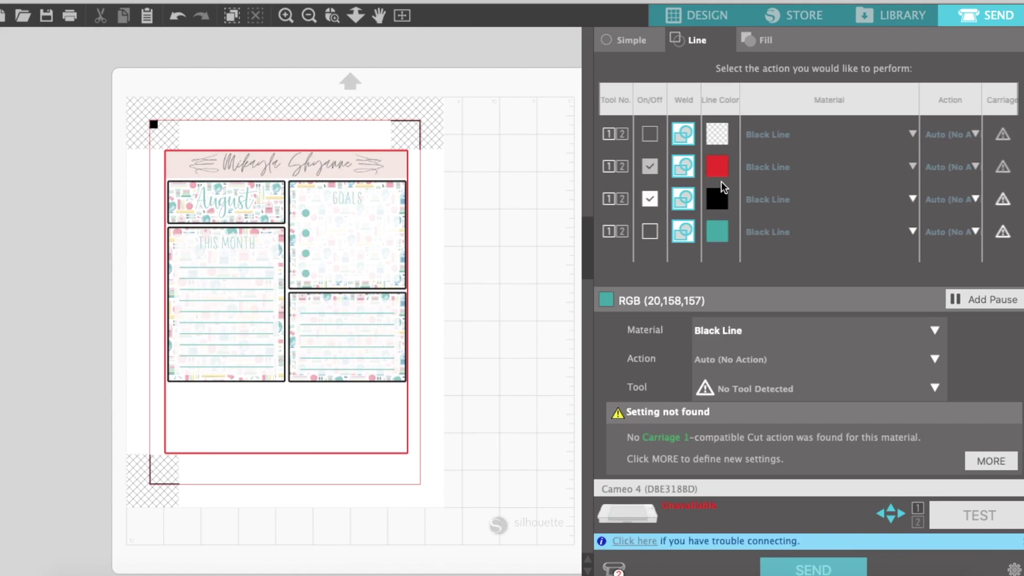
left_click(717, 167)
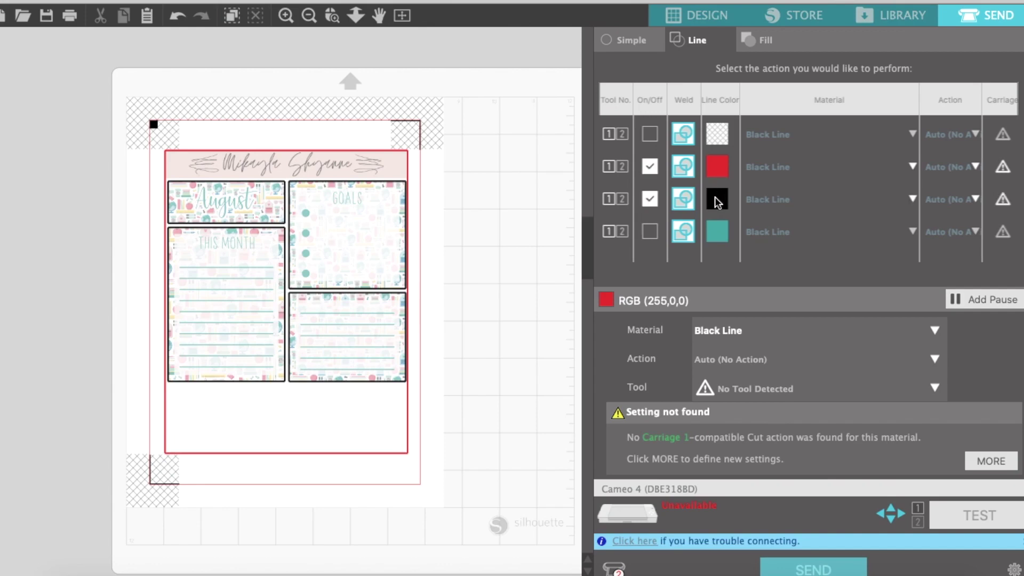
Set the line color of the "THIS MONTH" text on the Dashboard sheet to black.
left_click(717, 198)
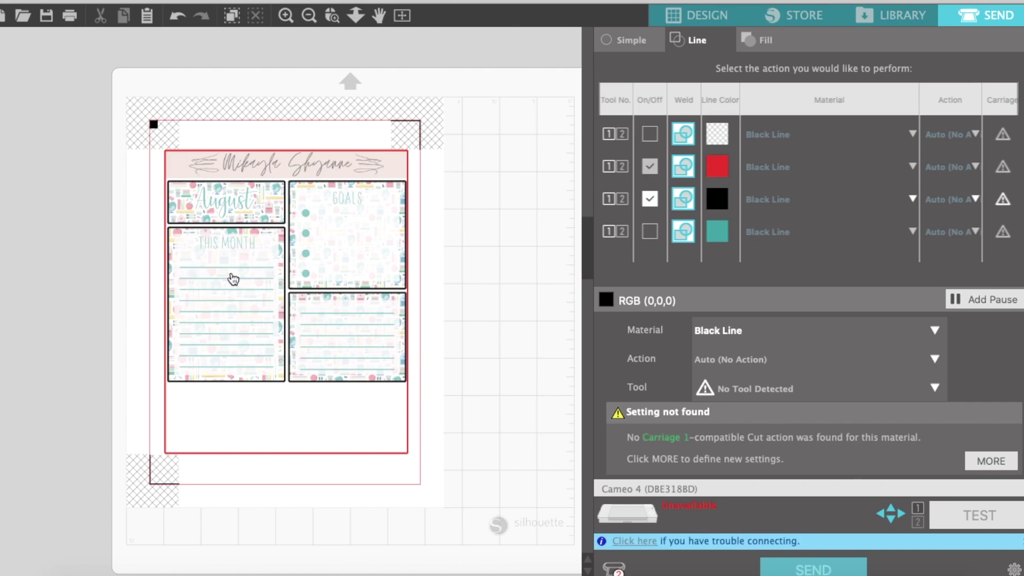
left_click(698, 15)
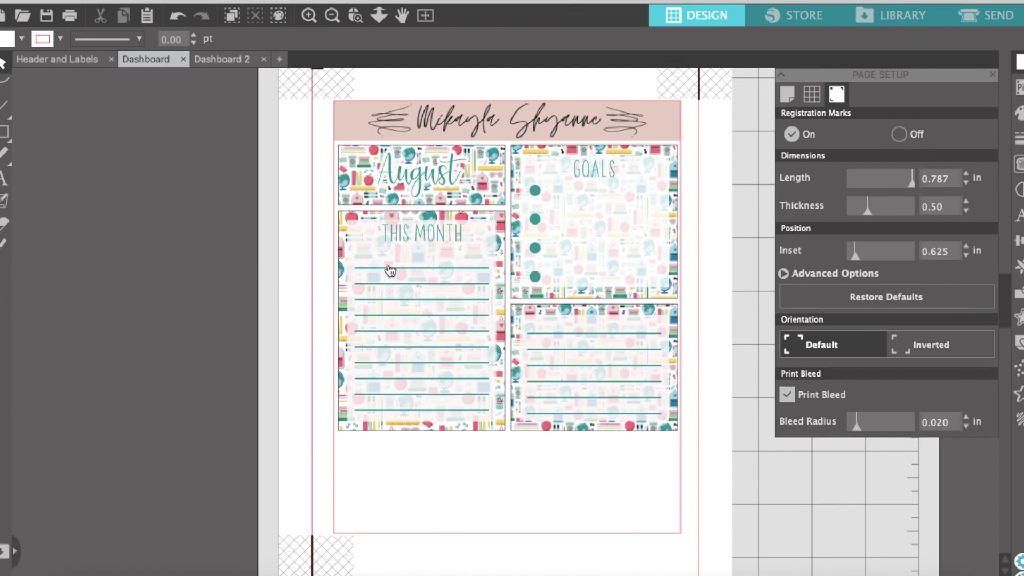
left_click(394, 232)
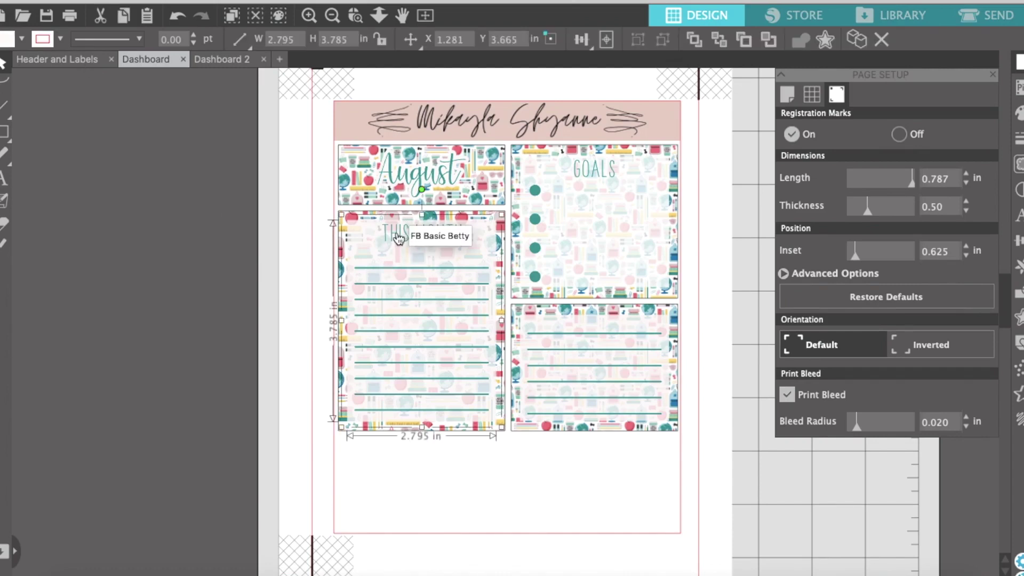
double_click(398, 232)
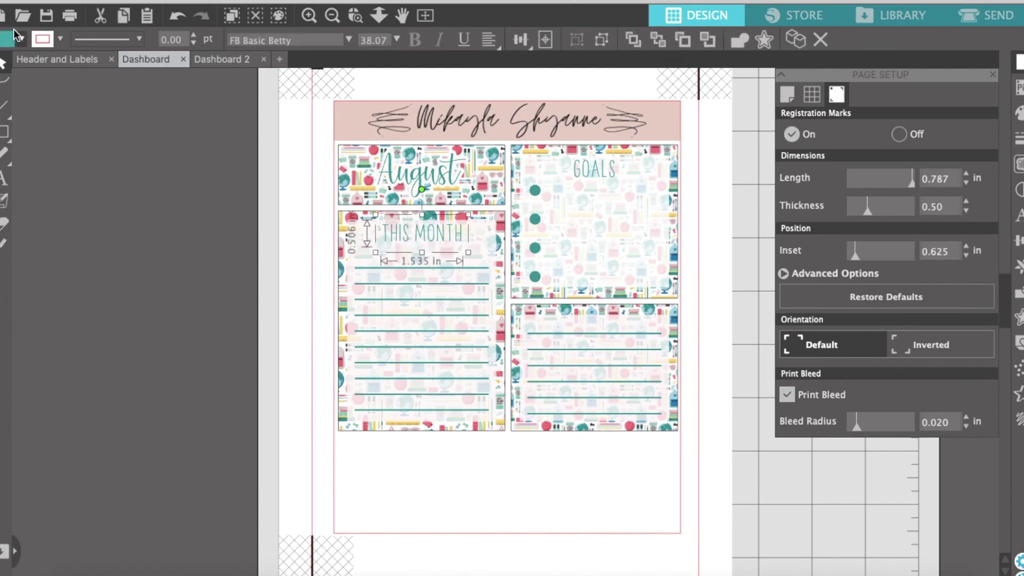
left_click(60, 38)
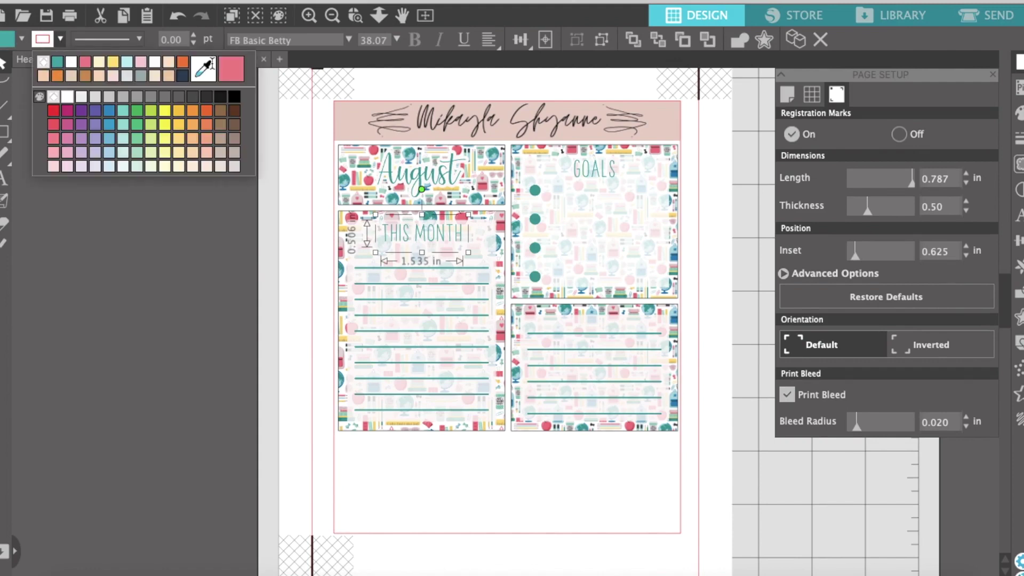
left_click(235, 101)
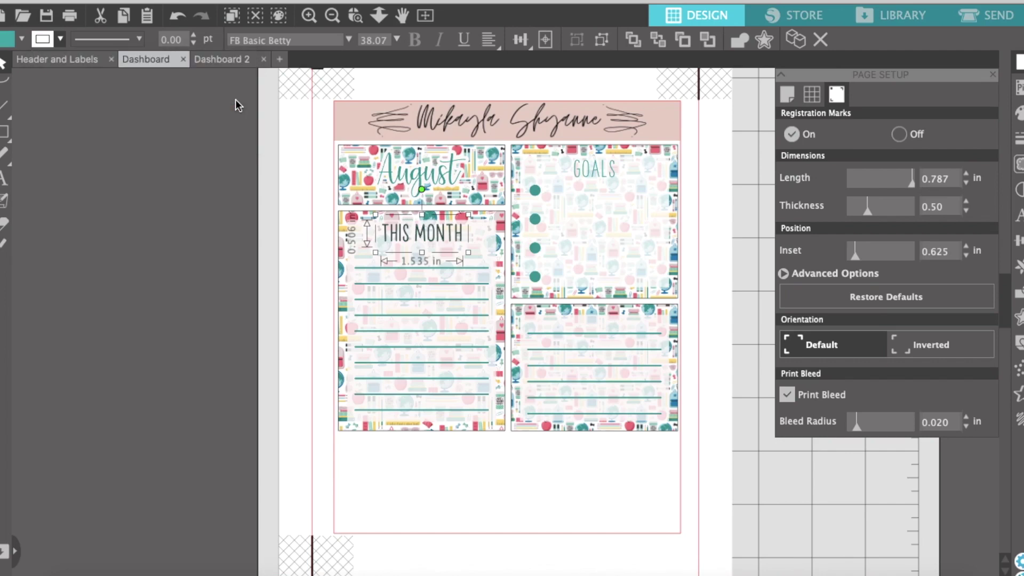
left_click(137, 266)
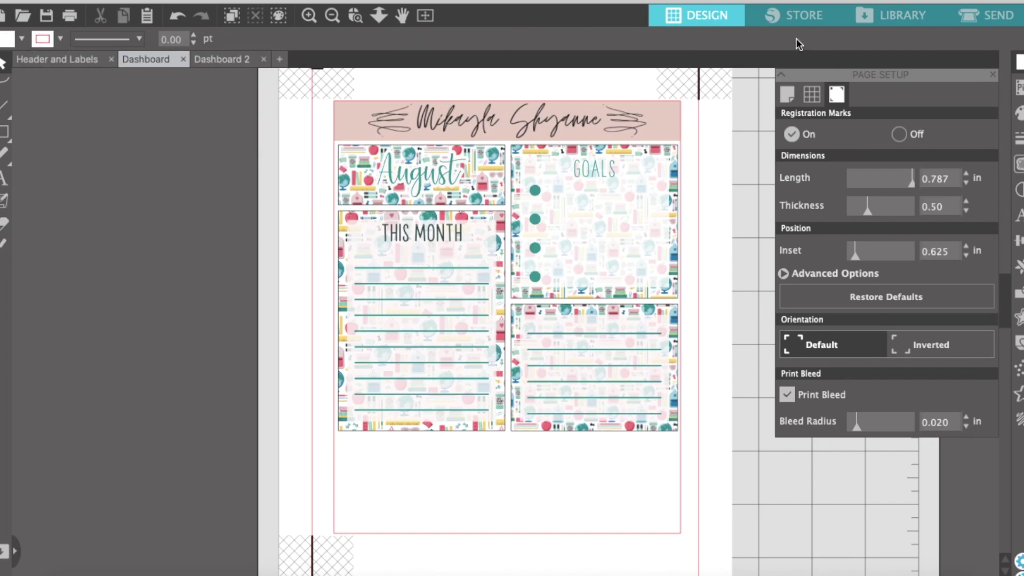
Show the Dashboard sheet's cut preview and switch cutting of the black lines off and back on.
left_click(980, 12)
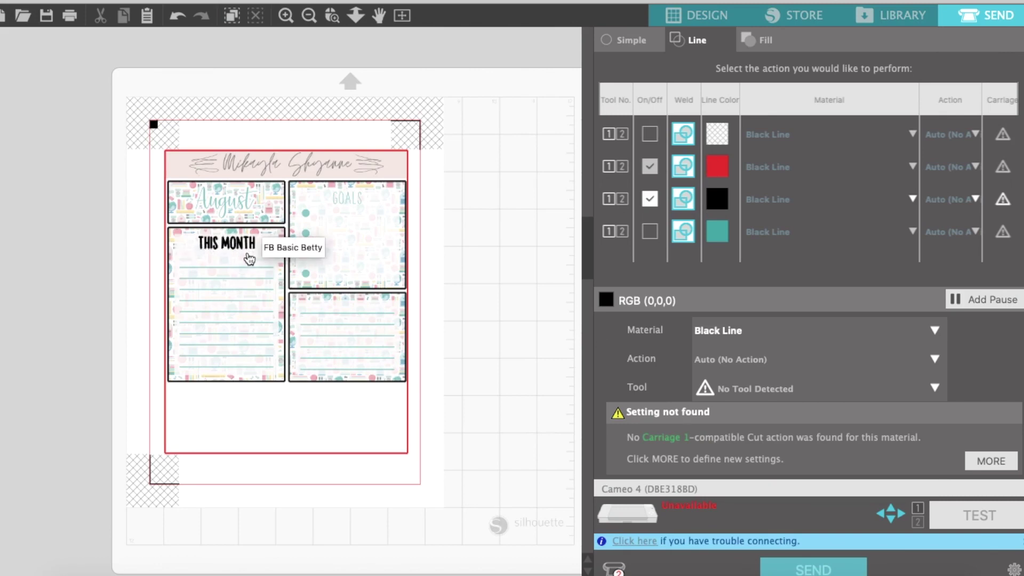
left_click(650, 201)
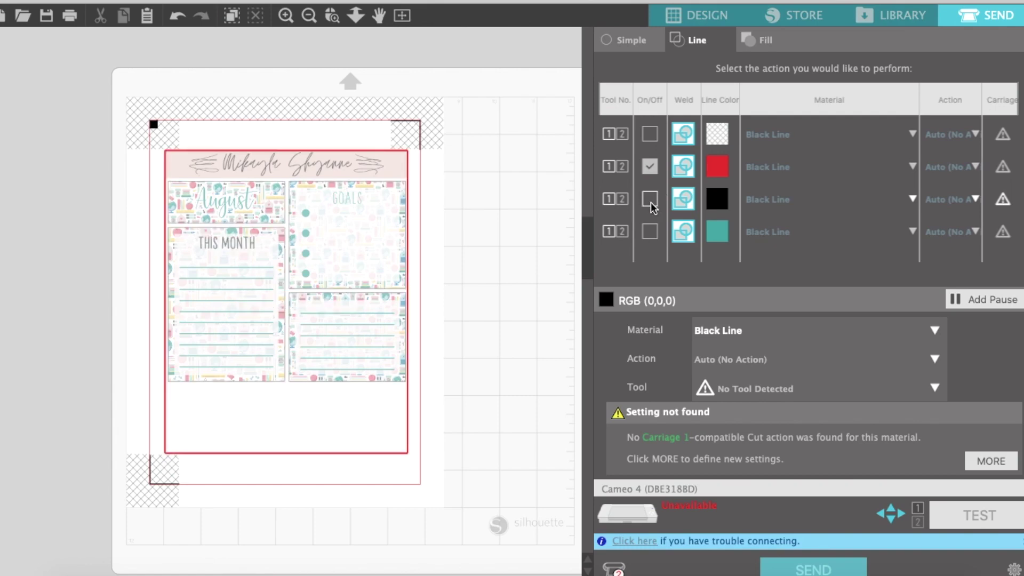
left_click(650, 200)
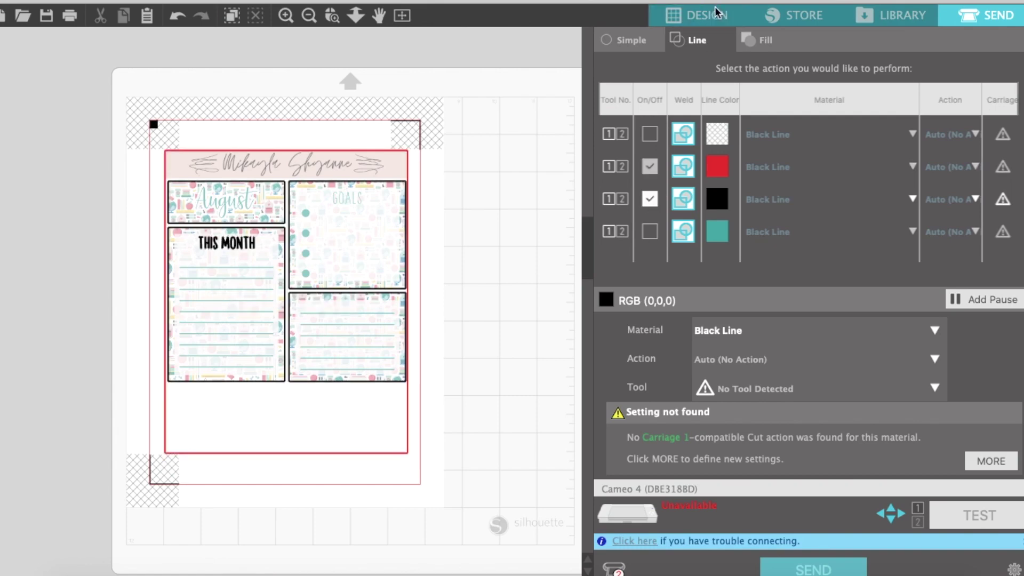
Set the line color of the "THIS MONTH" text back to teal and check the Dashboard sheet's cut preview.
left_click(716, 13)
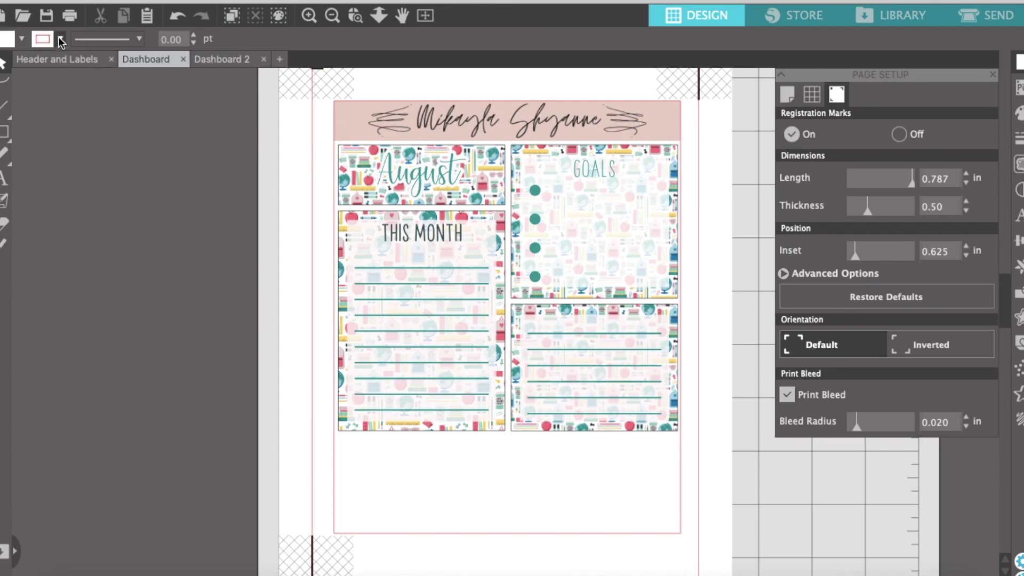
left_click(59, 38)
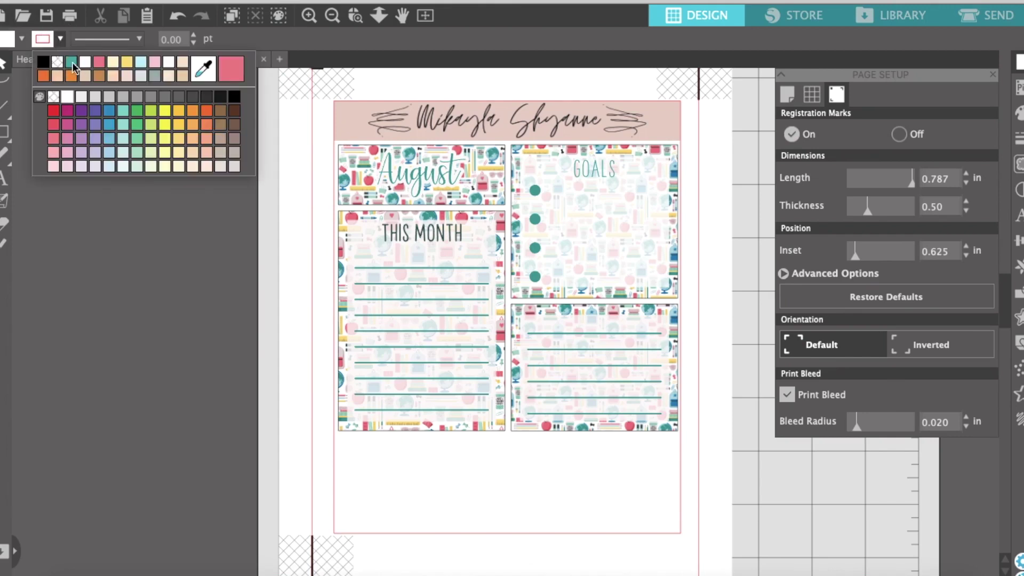
left_click(71, 61)
left_click(60, 39)
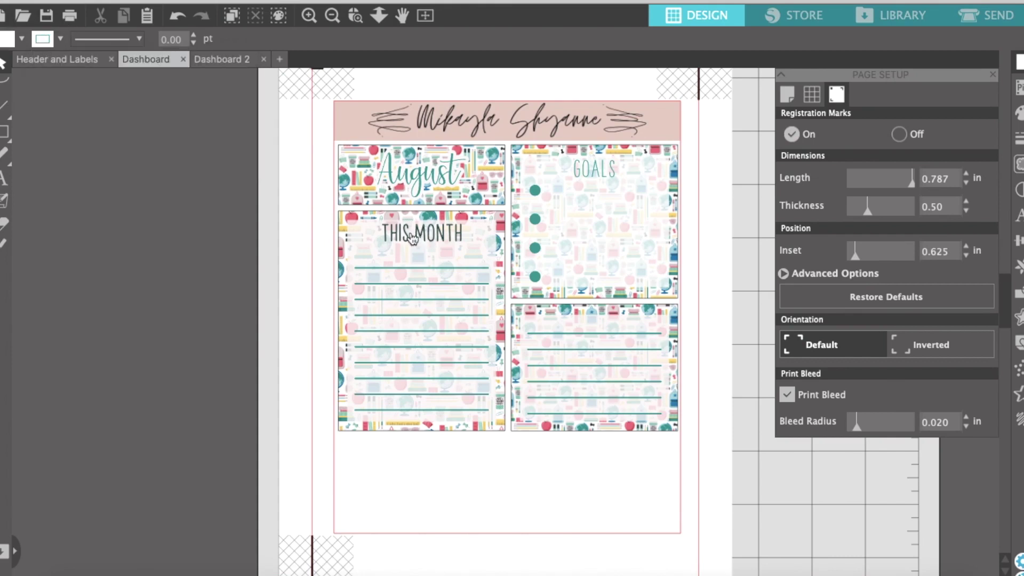
left_click(396, 233)
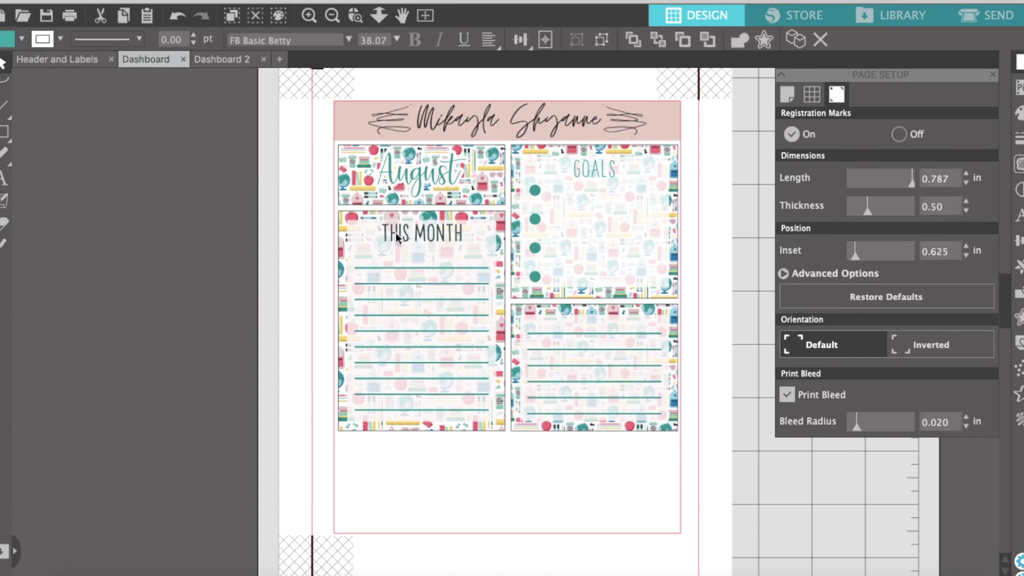
left_click(60, 38)
left_click(110, 405)
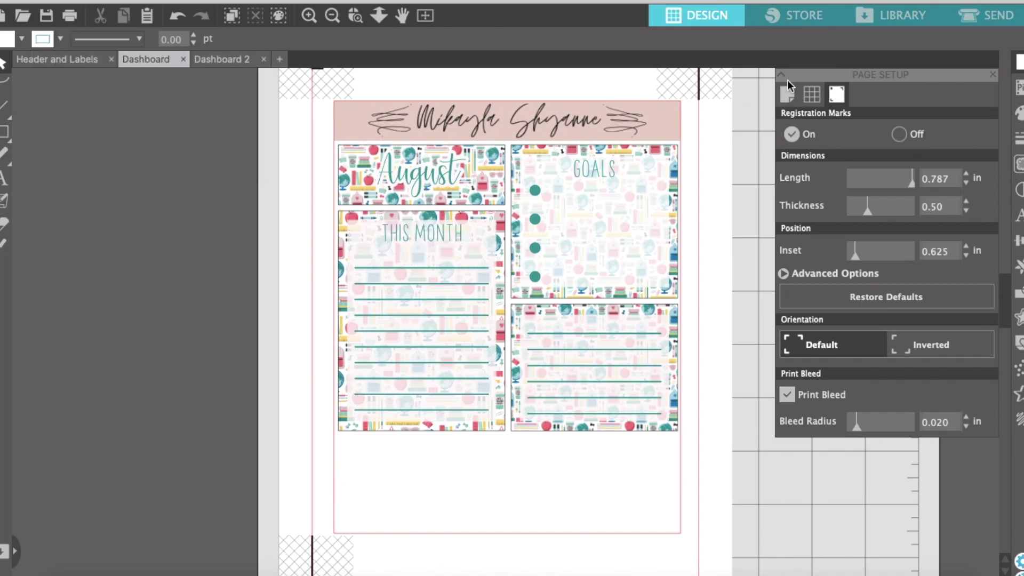
left_click(961, 14)
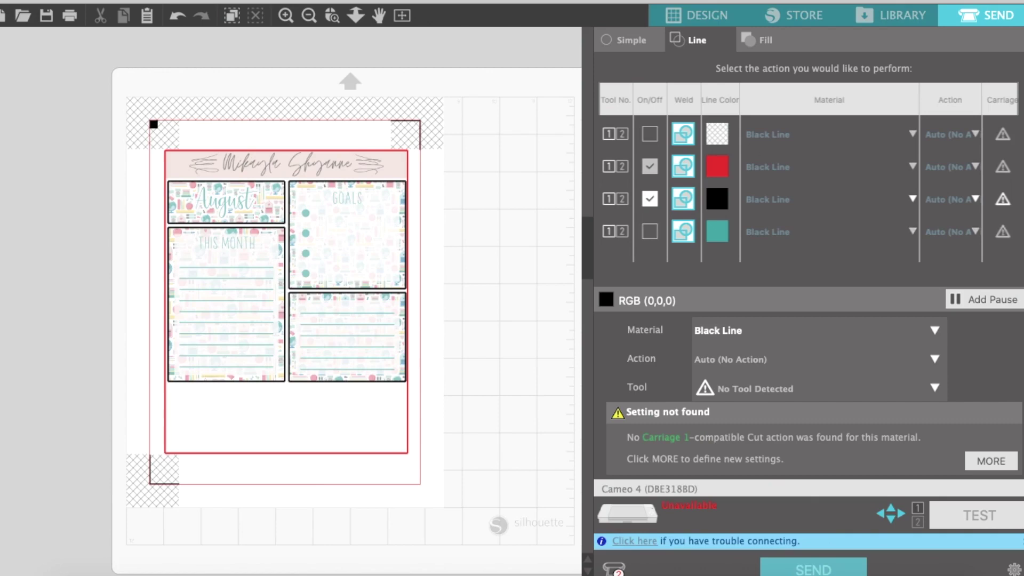
Return to the design view and look over the Dashboard 2 and the Header and Labels sheets.
left_click(693, 16)
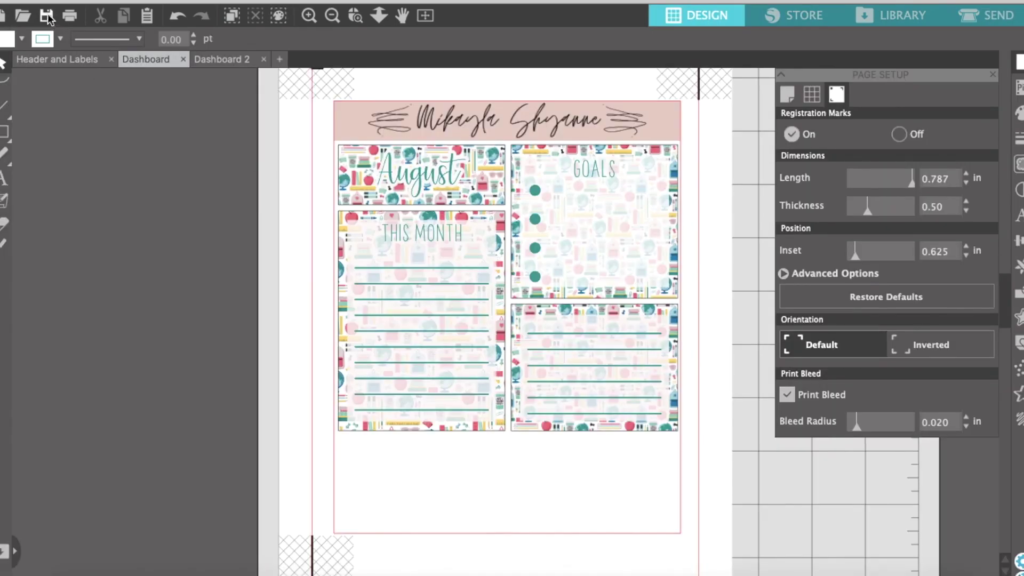
left_click(216, 58)
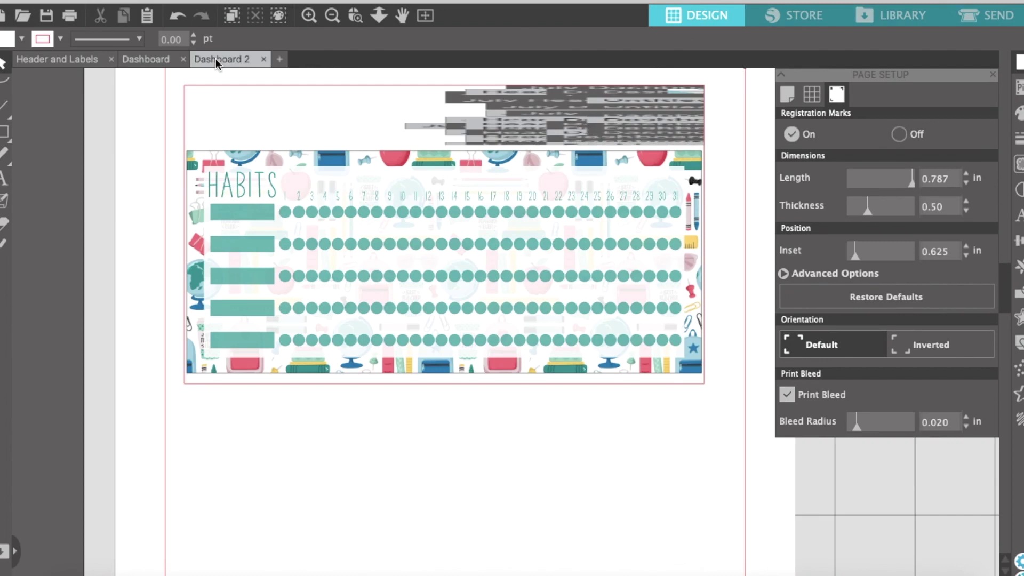
left_click(77, 59)
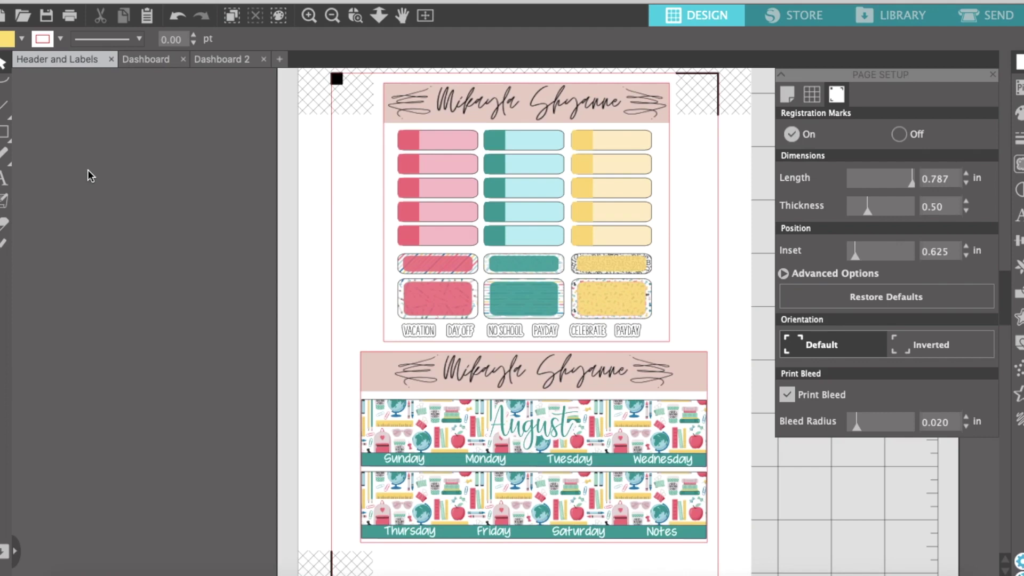